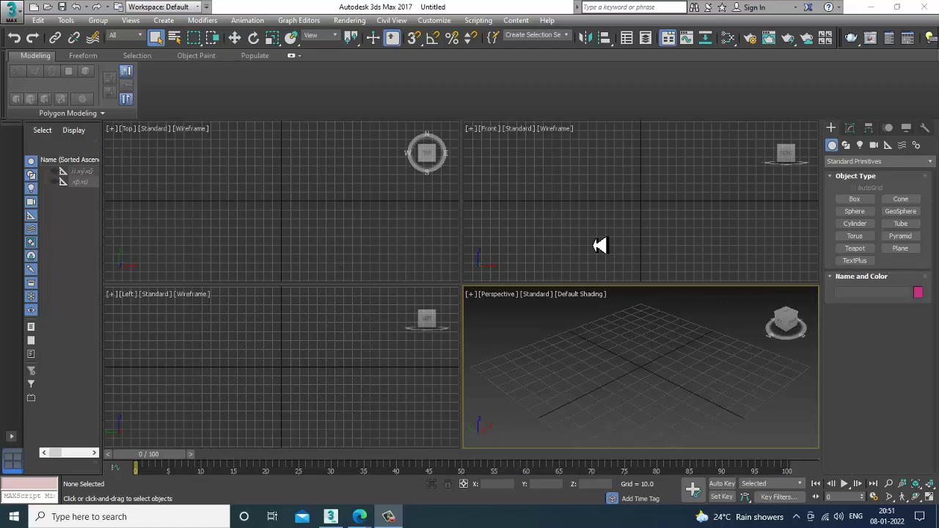
{"action": "left_click", "coordinate": [594, 246]}
{"action": "left_click", "coordinate": [270, 248]}
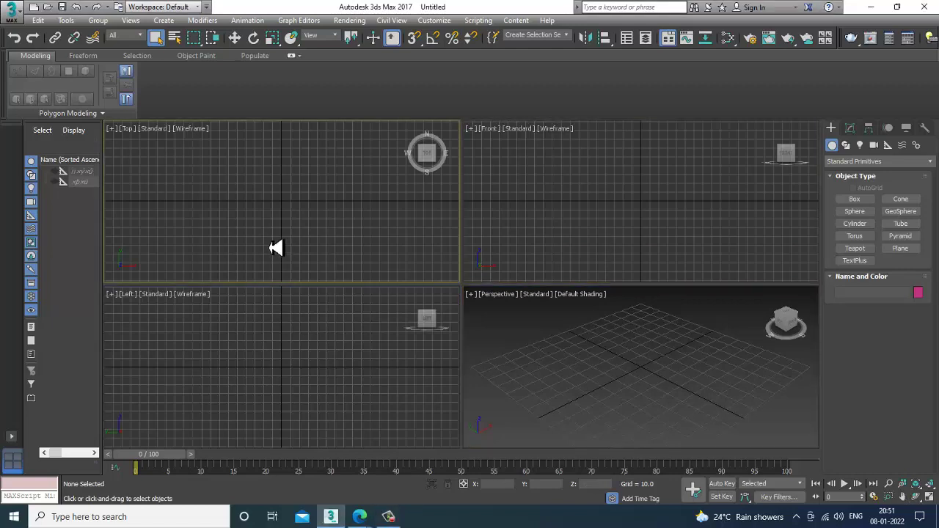
{"action": "left_click", "coordinate": [277, 389]}
{"action": "left_click", "coordinate": [680, 401]}
{"action": "left_click", "coordinate": [520, 231]}
{"action": "left_click", "coordinate": [319, 238]}
{"action": "left_click", "coordinate": [326, 353]}
{"action": "left_click", "coordinate": [646, 377]}
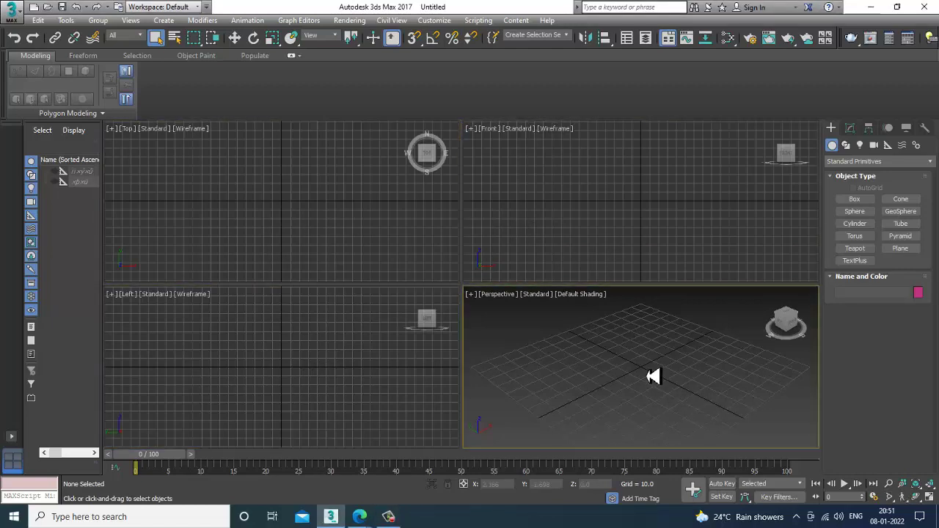
{"action": "left_click", "coordinate": [560, 262]}
{"action": "left_click", "coordinate": [323, 251]}
{"action": "left_click", "coordinate": [322, 360]}
{"action": "left_click", "coordinate": [683, 362]}
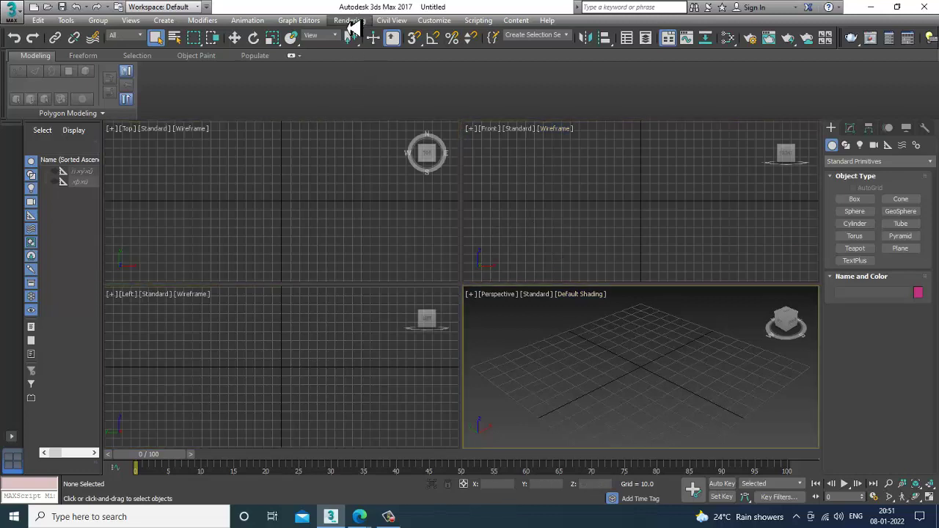
- View the reference image Alstom ELoco_5.jpg from the folder D:\January 2022\WAG 12b
{"action": "left_click", "coordinate": [350, 22]}
{"action": "left_click", "coordinate": [436, 358]}
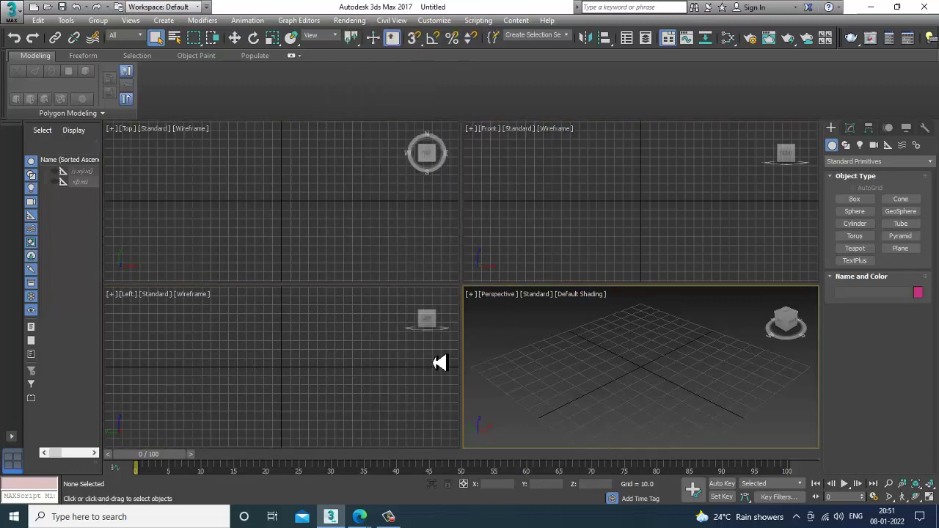
{"action": "left_click", "coordinate": [46, 192]}
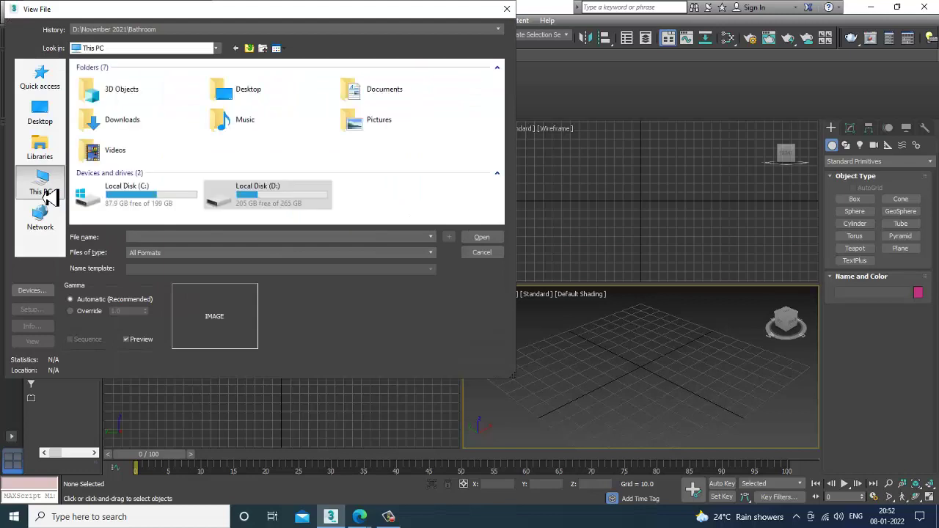
{"action": "left_click", "coordinate": [241, 203]}
{"action": "double_click", "coordinate": [241, 203]}
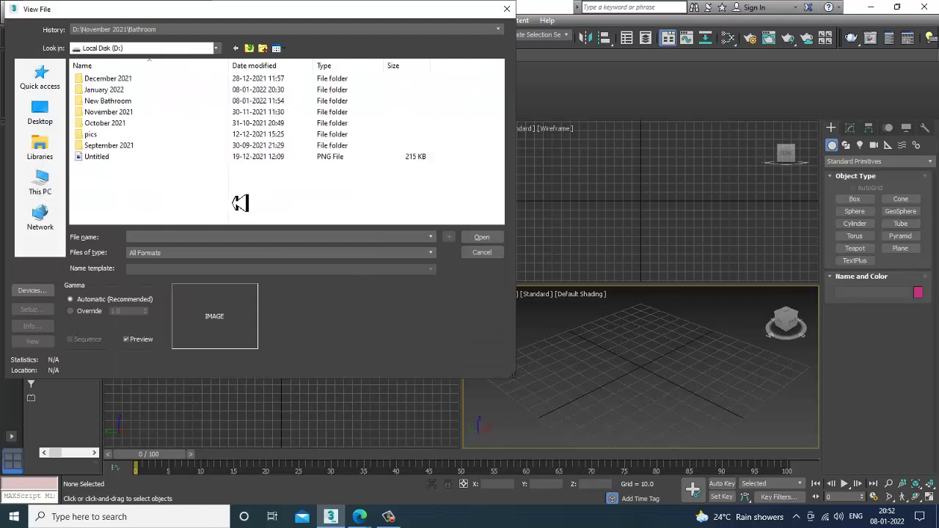
{"action": "double_click", "coordinate": [111, 92]}
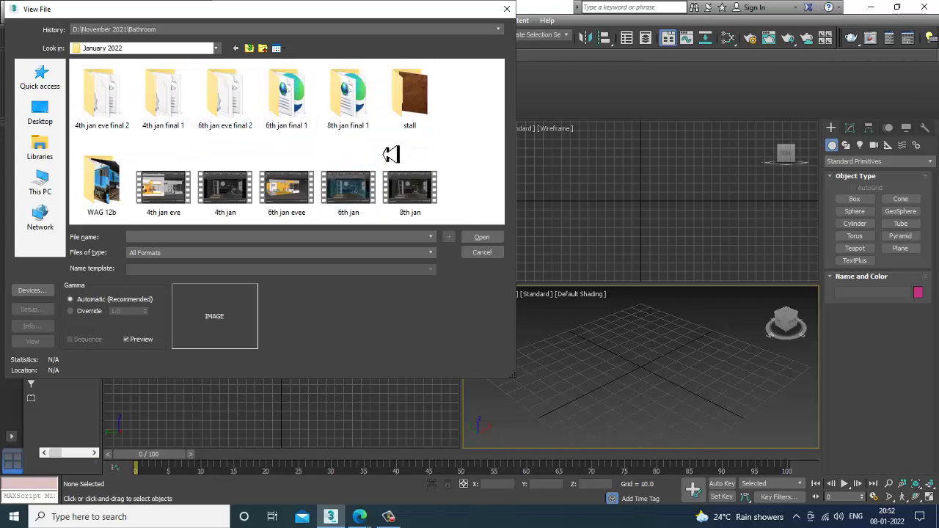
{"action": "double_click", "coordinate": [117, 189]}
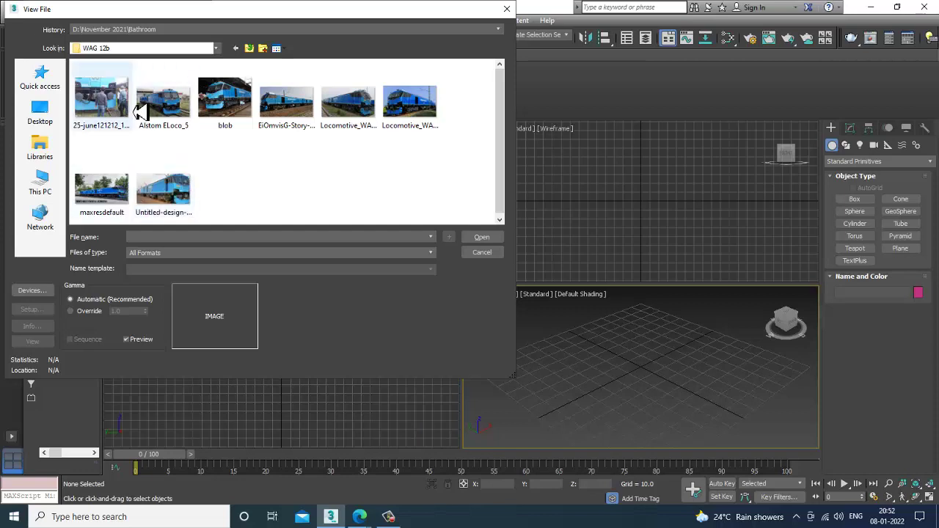
{"action": "left_click", "coordinate": [178, 111]}
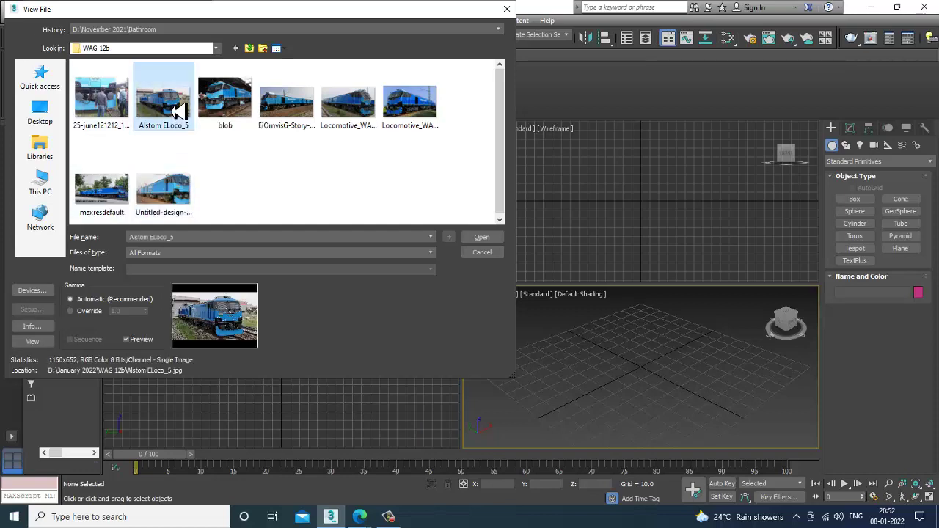
{"action": "double_click", "coordinate": [178, 112]}
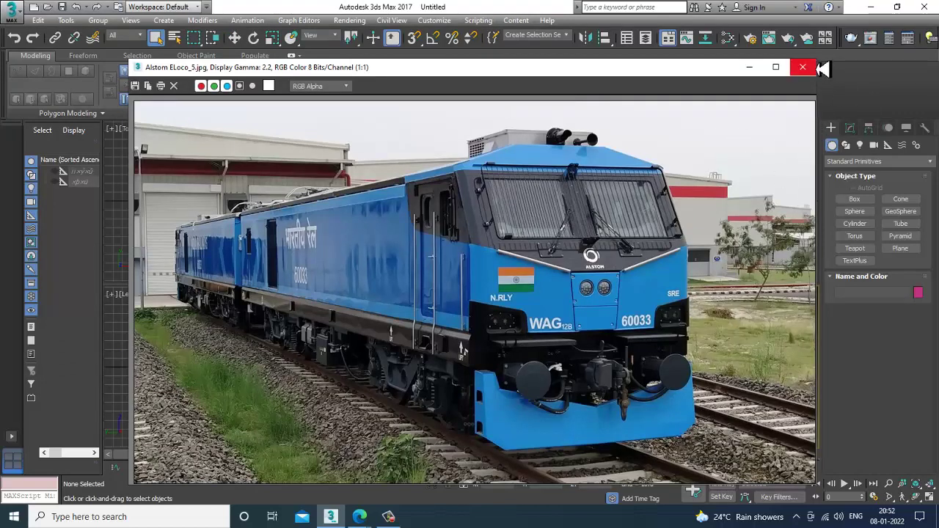
- Zoom the Alstom ELoco_5.jpg reference out to 1:2 and shrink and reposition its window so it leaves the modelling area free
{"action": "left_click_drag", "start_coordinate": [819, 60], "coordinate": [774, 121]}
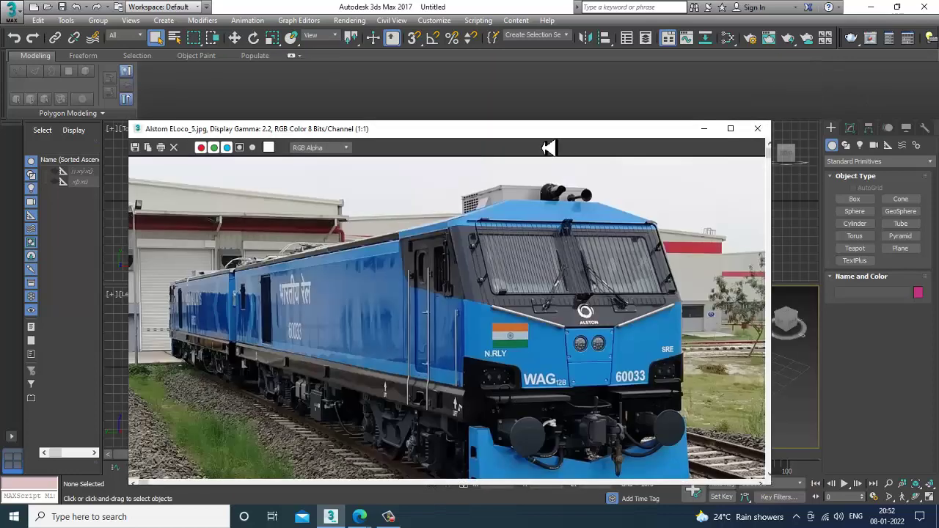
{"action": "left_click_drag", "start_coordinate": [543, 130], "coordinate": [386, 79]}
{"action": "scroll", "coordinate": [368, 277], "scroll_direction": "down", "scroll_amount": 1}
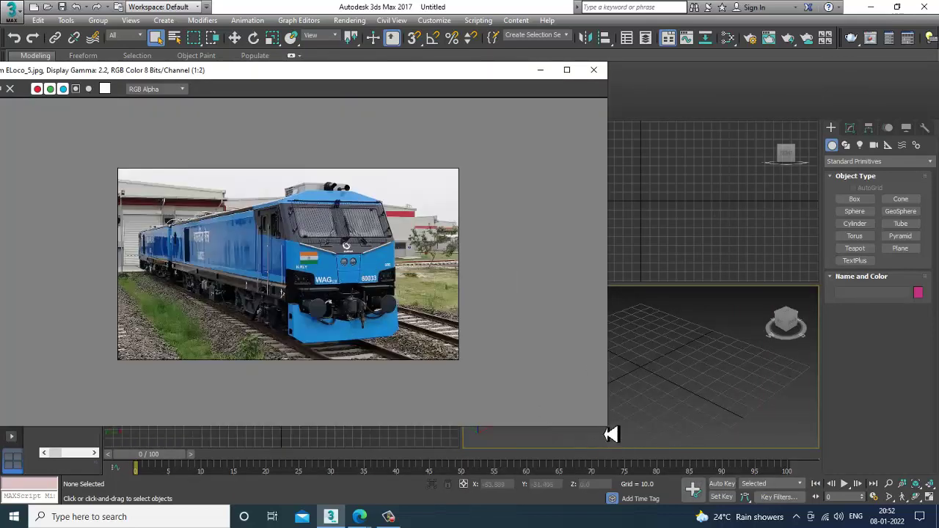
{"action": "left_click_drag", "start_coordinate": [614, 436], "coordinate": [408, 436]}
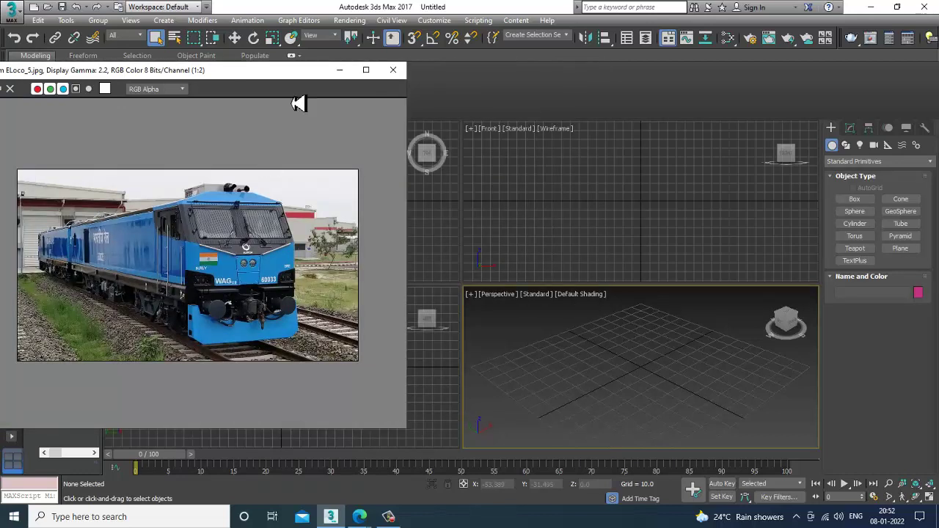
- View the second reference image Locomotive_WAG-12B_Alstom_04.jpg and place its window over the first reference
{"action": "left_click", "coordinate": [350, 21]}
{"action": "left_click", "coordinate": [419, 369]}
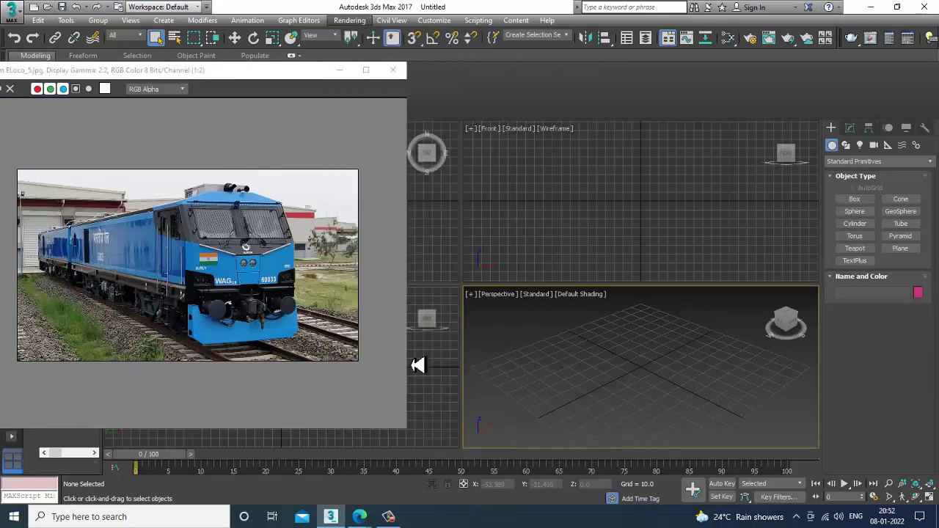
{"action": "left_click", "coordinate": [412, 105]}
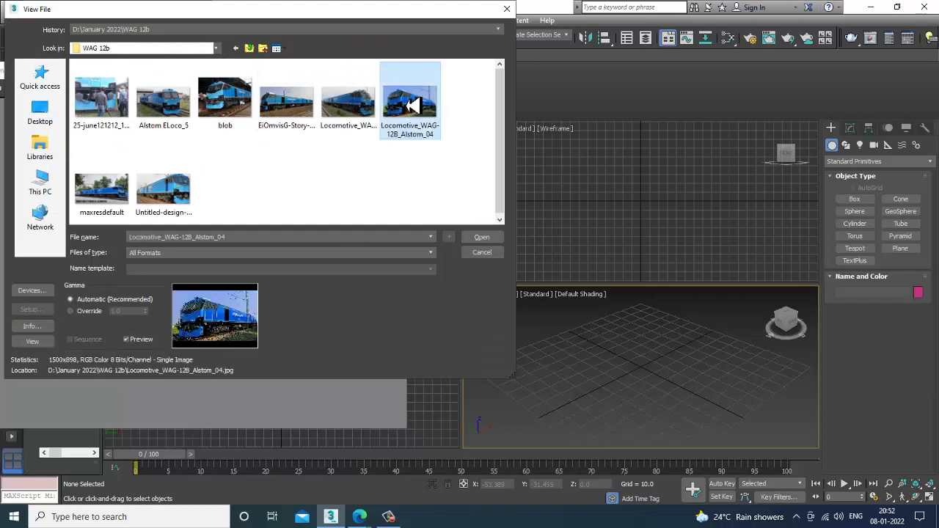
{"action": "double_click", "coordinate": [412, 106]}
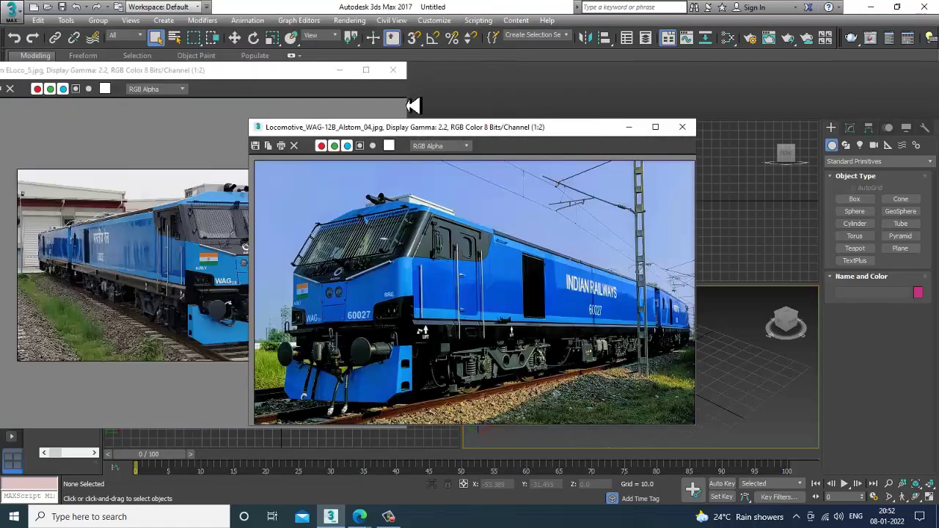
{"action": "left_click_drag", "start_coordinate": [609, 130], "coordinate": [252, 110]}
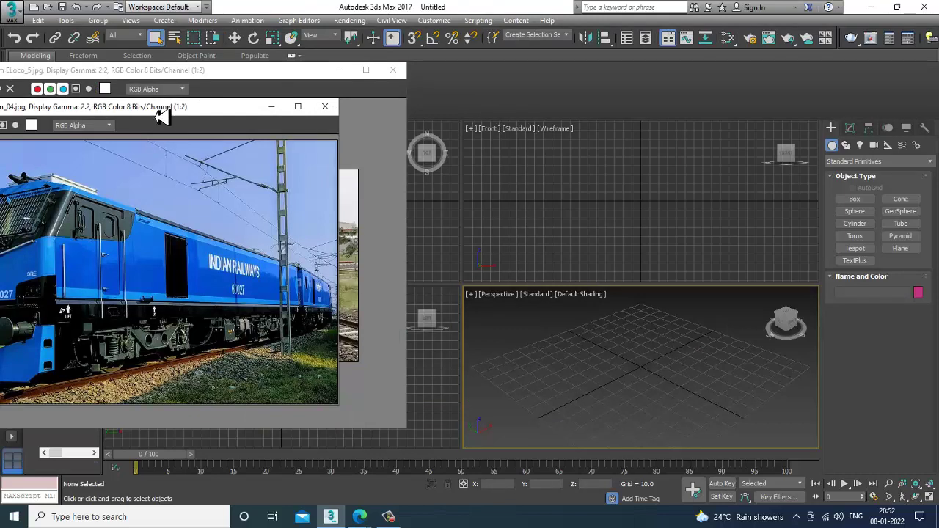
{"action": "left_click_drag", "start_coordinate": [157, 110], "coordinate": [210, 110]}
- Create a large ground plane in the Perspective view extending well beyond the grid, centred at about X -54, Y -31
{"action": "key", "text": "alt+w"}
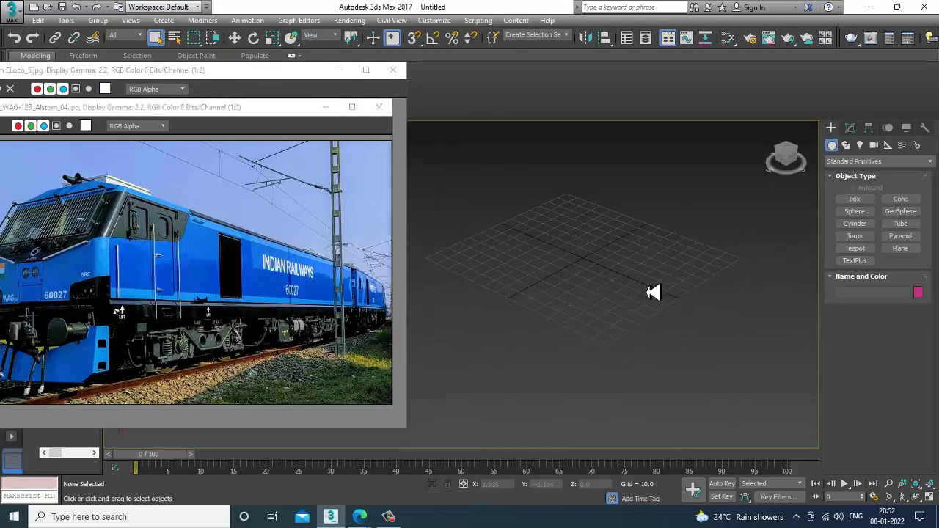
{"action": "scroll", "coordinate": [652, 323], "scroll_direction": "down", "scroll_amount": 3}
{"action": "left_click", "coordinate": [912, 254]}
{"action": "mouse_move", "coordinate": [618, 187]}
{"action": "left_mouse_down"}
{"action": "mouse_move", "coordinate": [586, 433]}
{"action": "mouse_move", "coordinate": [550, 523]}
{"action": "left_mouse_up"}
{"action": "key", "text": "w"}
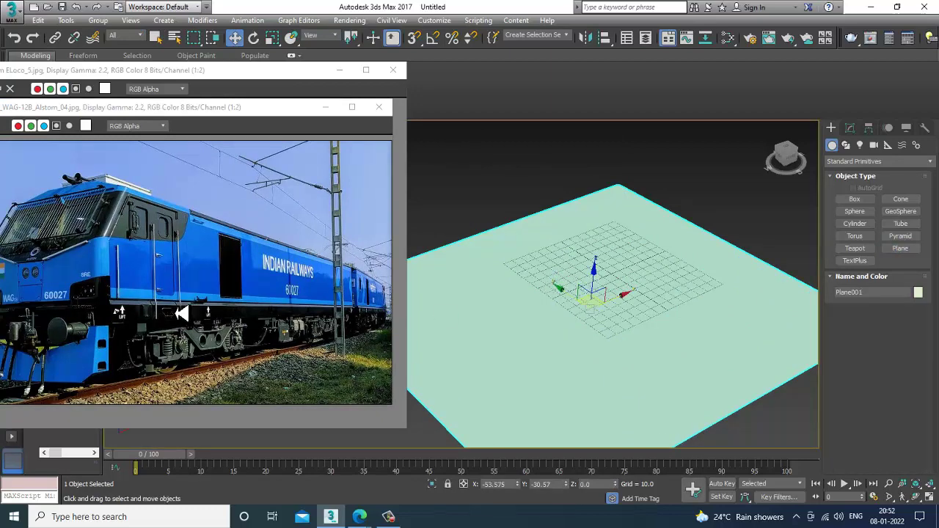
{"action": "left_click", "coordinate": [228, 297]}
{"action": "middle_click_drag", "start_coordinate": [638, 296], "coordinate": [630, 302], "text": "alt"}
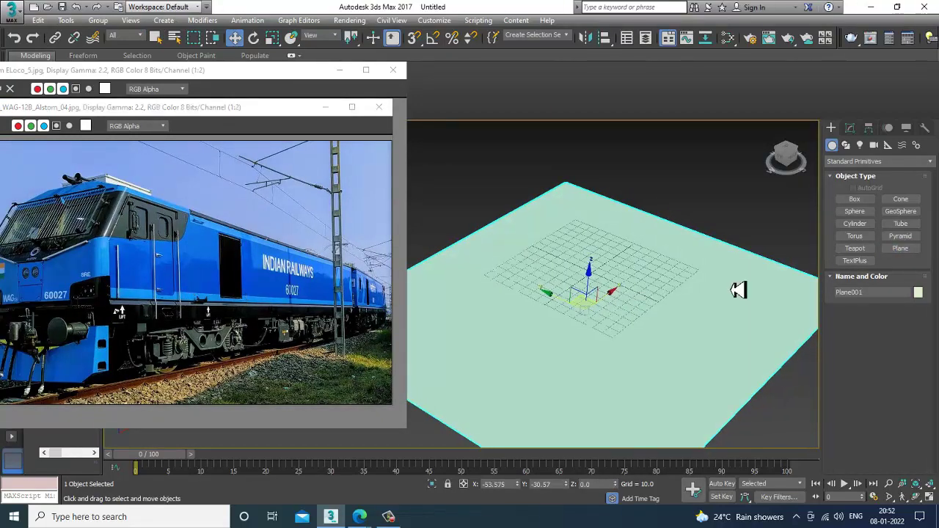
- Create a long narrow box lengthwise across the middle of the plane in the Top view as the locomotive body
{"action": "left_click", "coordinate": [855, 199]}
{"action": "key", "text": "alt+w"}
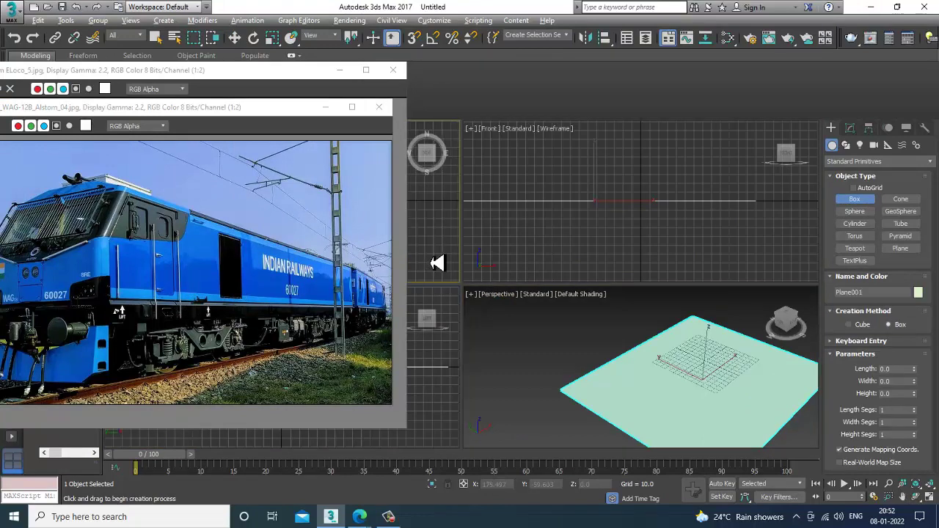
{"action": "key", "text": "alt+w"}
{"action": "middle_click_drag", "start_coordinate": [485, 271], "coordinate": [499, 253]}
{"action": "left_click_drag", "start_coordinate": [484, 247], "coordinate": [714, 299]}
{"action": "left_click", "coordinate": [712, 269]}
{"action": "key", "text": "w"}
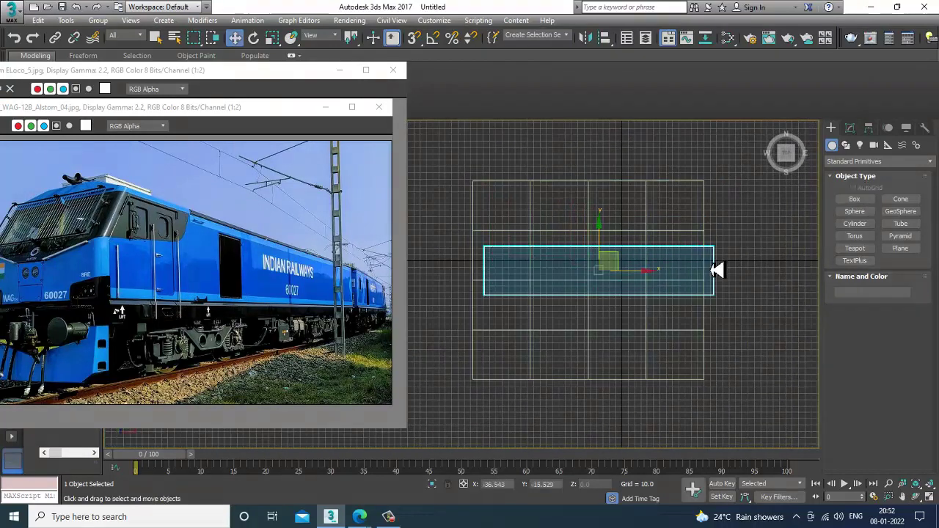
- Raise the locomotive body box above the ground plane to about Z 30
{"action": "key", "text": "alt+w"}
{"action": "left_click", "coordinate": [655, 367]}
{"action": "key", "text": "alt+w"}
{"action": "middle_click_drag", "start_coordinate": [654, 367], "coordinate": [671, 281], "text": "alt"}
{"action": "key", "text": "r"}
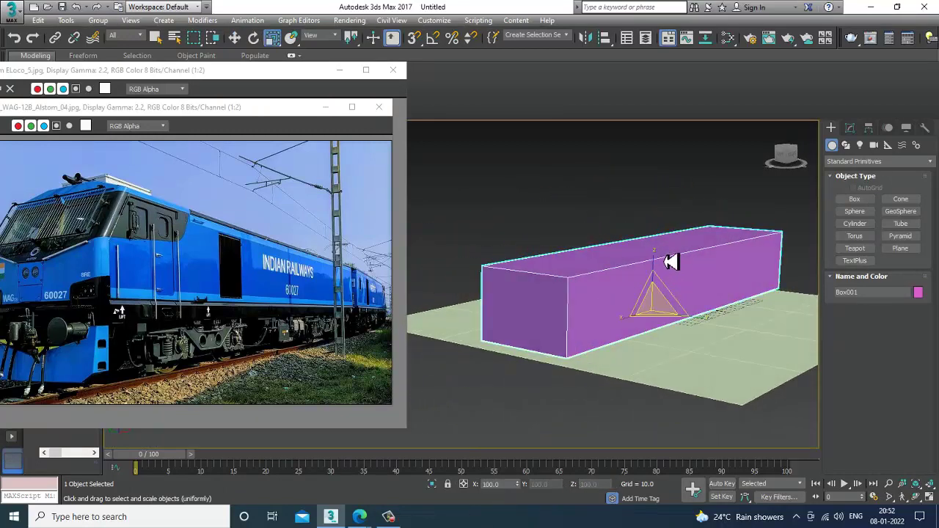
{"action": "key", "text": "w"}
{"action": "left_click_drag", "start_coordinate": [657, 269], "coordinate": [612, 266]}
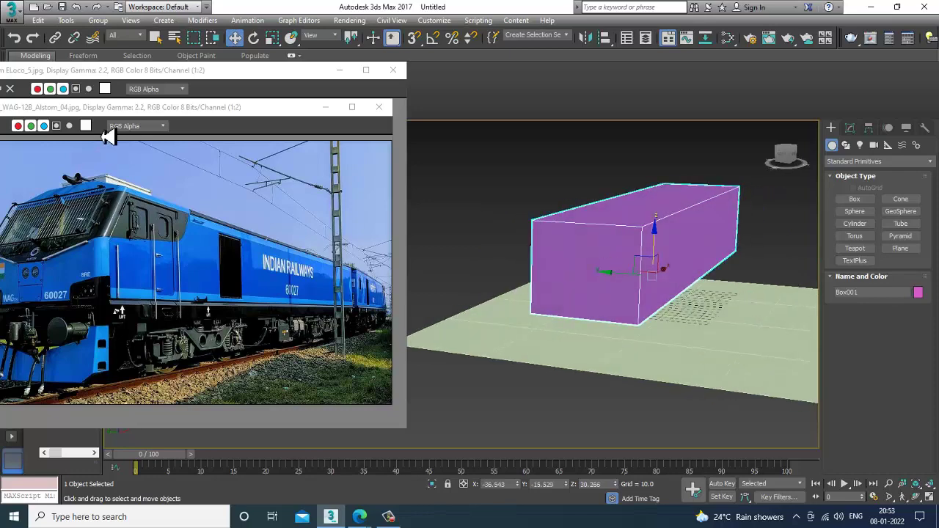
- Shift the second reference image window slightly and convert the body box to an Editable Poly
{"action": "left_click_drag", "start_coordinate": [111, 113], "coordinate": [134, 111]}
{"action": "middle_click_drag", "start_coordinate": [652, 273], "coordinate": [584, 240], "text": "alt"}
{"action": "key", "text": "r"}
{"action": "middle_click_drag", "start_coordinate": [715, 299], "coordinate": [609, 247], "text": "alt"}
{"action": "key", "text": "w"}
{"action": "right_click", "coordinate": [581, 215]}
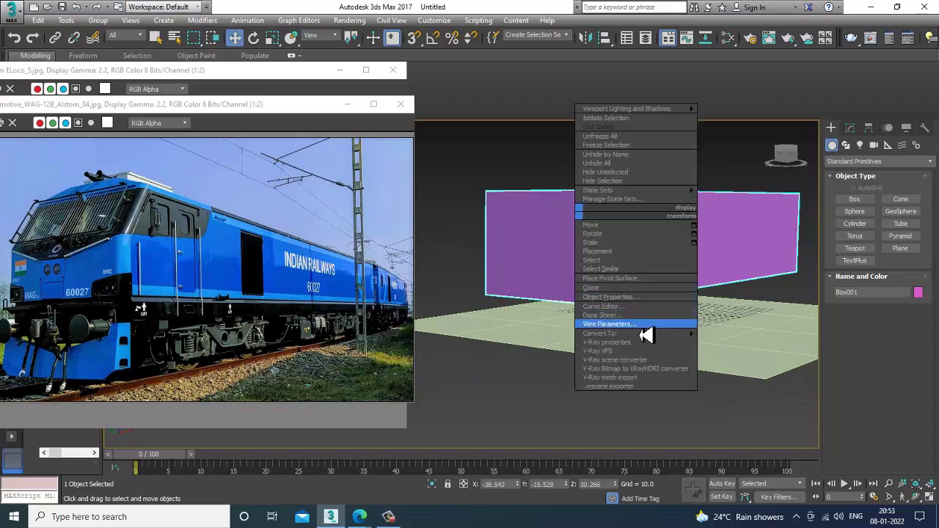
{"action": "mouse_move", "coordinate": [646, 333]}
{"action": "left_click", "coordinate": [733, 342]}
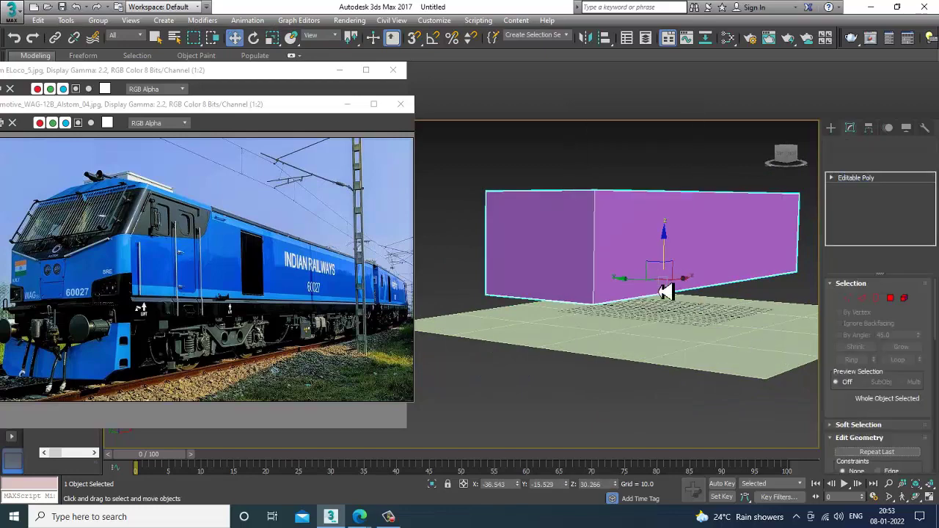
- Raise the body's top polygon to about Z 114 to make the box taller
{"action": "middle_click_drag", "start_coordinate": [624, 279], "coordinate": [623, 323], "text": "alt"}
{"action": "left_click", "coordinate": [891, 300]}
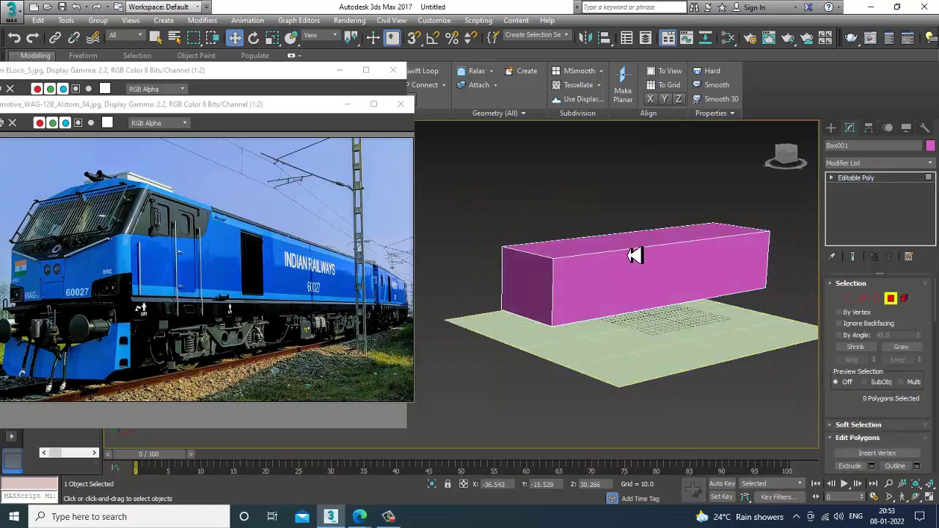
{"action": "left_click", "coordinate": [642, 239]}
{"action": "left_click_drag", "start_coordinate": [650, 222], "coordinate": [652, 213]}
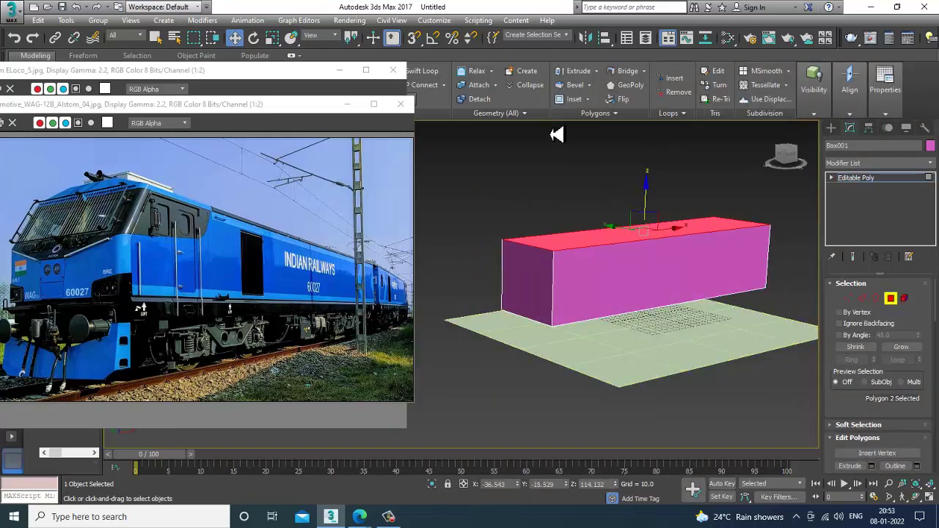
- Add a horizontal edge loop around the body with Swift Loop in the Front view, at about Z 79
{"action": "left_click", "coordinate": [423, 74]}
{"action": "key", "text": "alt+w"}
{"action": "middle_click_drag", "start_coordinate": [692, 170], "coordinate": [660, 174]}
{"action": "key", "text": "alt+w"}
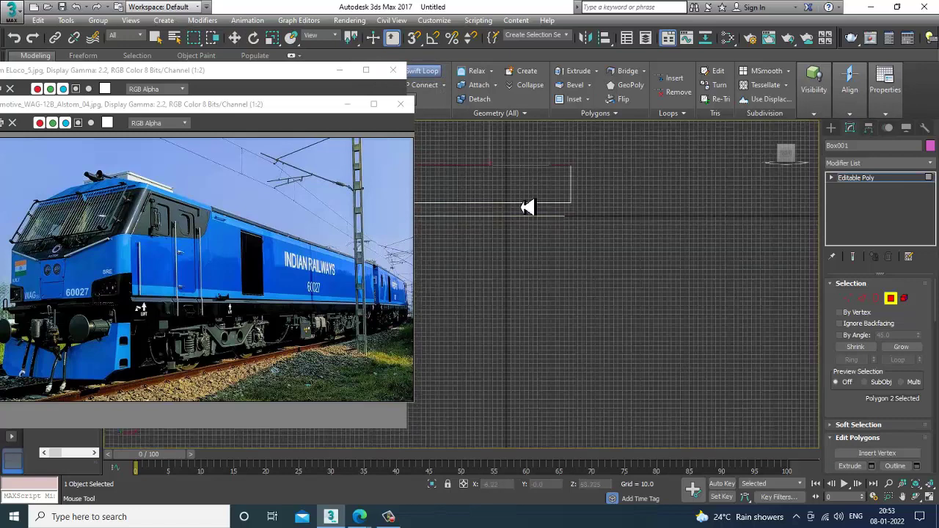
{"action": "middle_click_drag", "start_coordinate": [440, 188], "coordinate": [632, 255]}
{"action": "scroll", "coordinate": [631, 254], "scroll_direction": "up", "scroll_amount": 3}
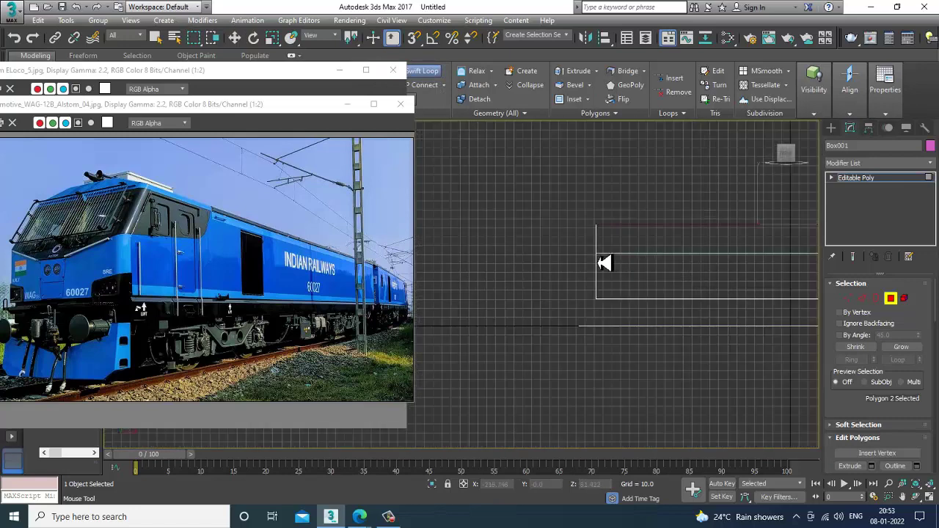
{"action": "left_click", "coordinate": [606, 264]}
{"action": "key", "text": "w"}
- Move the two upper vertices at the cab end inward along X to about -202, sloping the windshield area
{"action": "scroll", "coordinate": [637, 258], "scroll_direction": "up", "scroll_amount": 2}
{"action": "middle_click_drag", "start_coordinate": [637, 257], "coordinate": [604, 260]}
{"action": "key", "text": "1"}
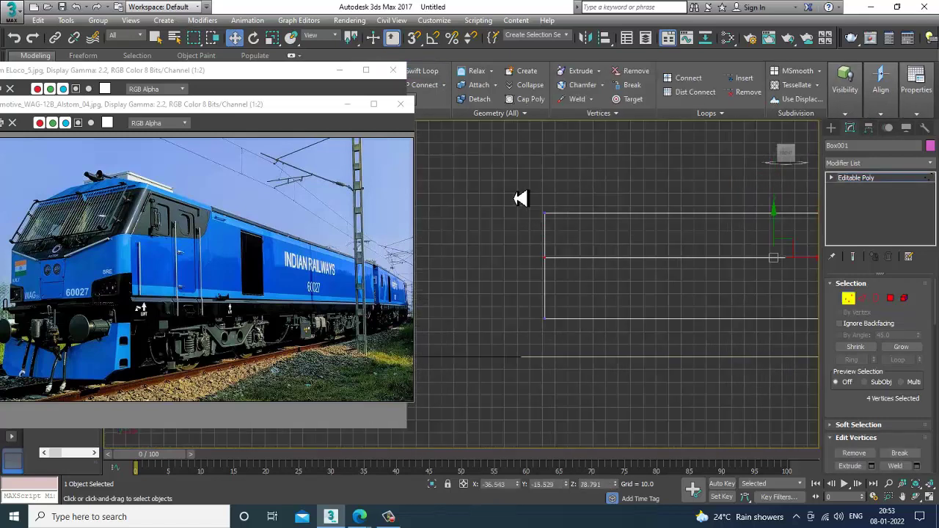
{"action": "left_click_drag", "start_coordinate": [585, 231], "coordinate": [612, 223]}
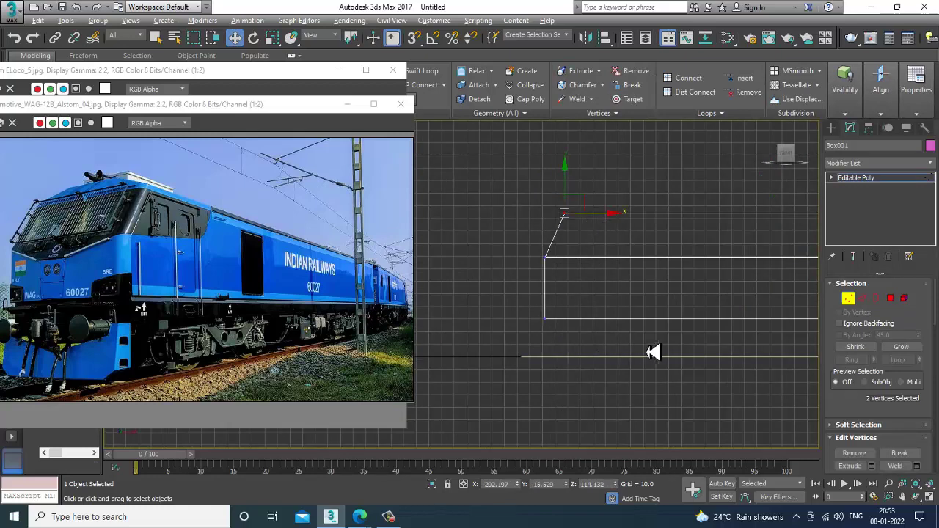
{"action": "key", "text": "alt+w"}
{"action": "middle_click", "coordinate": [619, 300]}
{"action": "key", "text": "alt+w"}
{"action": "middle_click_drag", "start_coordinate": [592, 314], "coordinate": [563, 229], "text": "alt"}
{"action": "scroll", "coordinate": [623, 312], "scroll_direction": "up", "scroll_amount": 3}
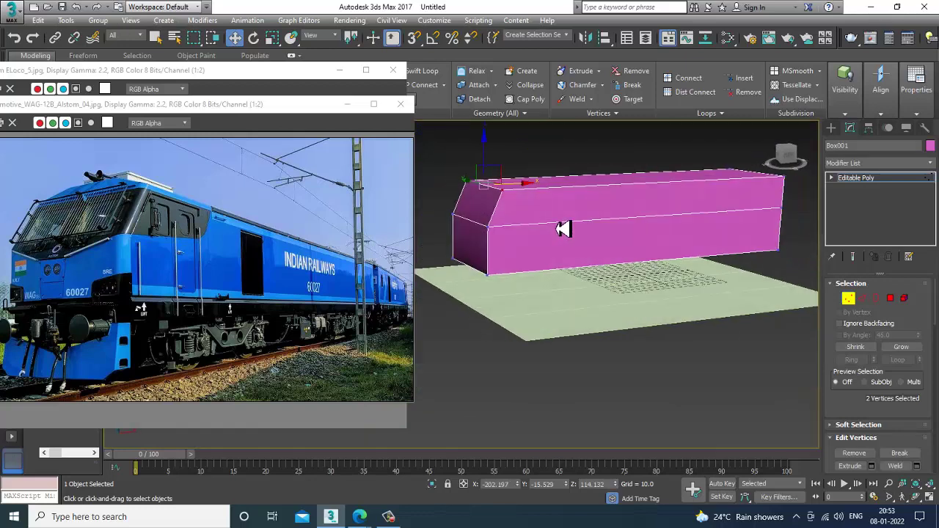
- Raise the top vertices of the body slightly along the vertical axis in the Front view
{"action": "key", "text": "alt+w"}
{"action": "middle_click", "coordinate": [629, 225]}
{"action": "key", "text": "alt+w"}
{"action": "scroll", "coordinate": [579, 235], "scroll_direction": "down", "scroll_amount": 2}
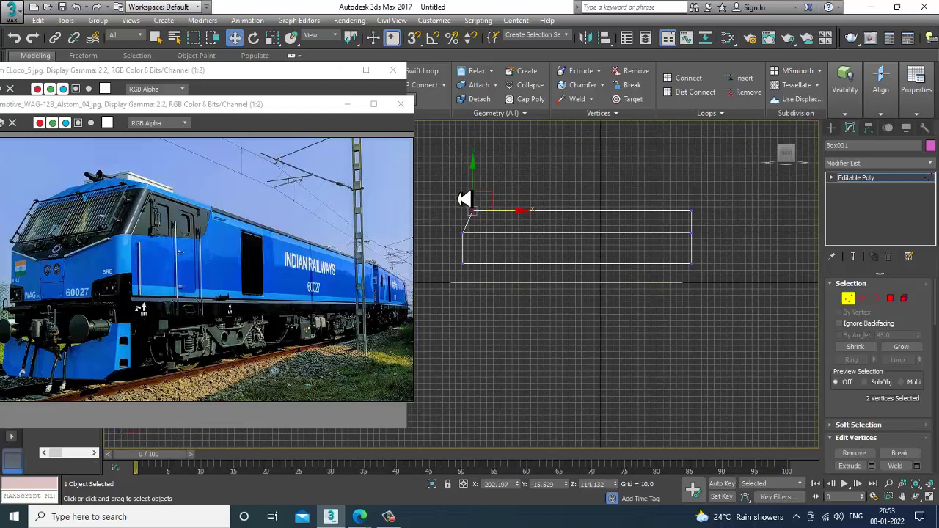
{"action": "left_click_drag", "start_coordinate": [716, 224], "coordinate": [697, 222]}
{"action": "left_click_drag", "start_coordinate": [593, 195], "coordinate": [593, 190]}
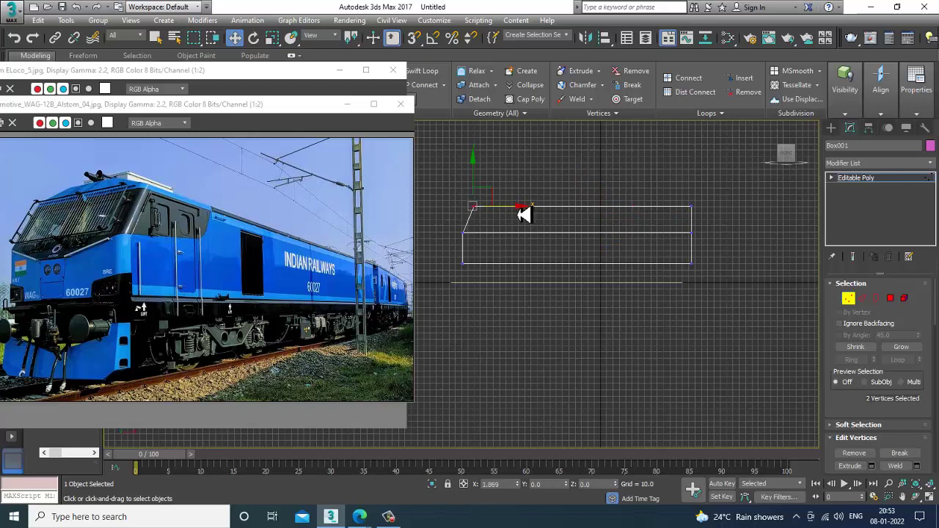
- Add two vertical edge loops running lengthwise around the body with Swift Loop in the Left view, each inset from one side
{"action": "scroll", "coordinate": [546, 273], "scroll_direction": "up", "scroll_amount": 4}
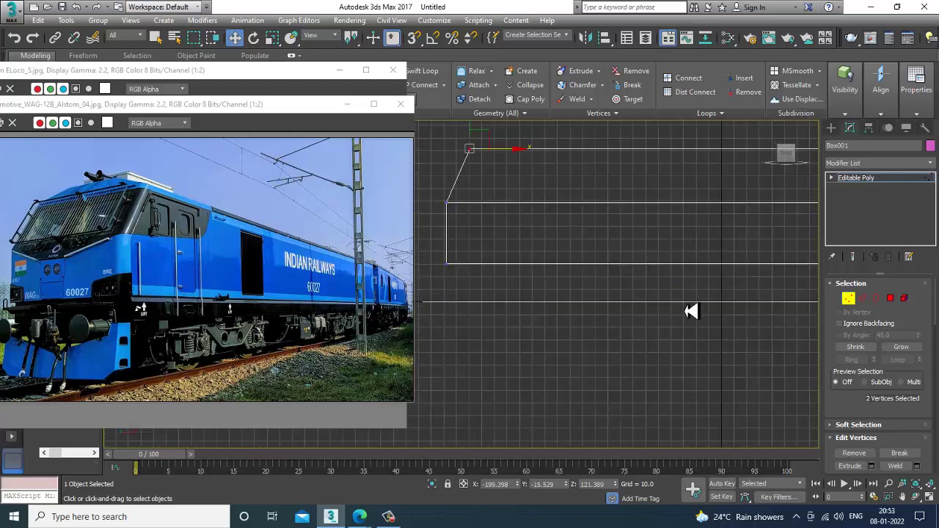
{"action": "key", "text": "alt+w"}
{"action": "middle_click_drag", "start_coordinate": [714, 352], "coordinate": [671, 334]}
{"action": "key", "text": "alt+w"}
{"action": "middle_click_drag", "start_coordinate": [626, 278], "coordinate": [485, 190], "text": "alt"}
{"action": "scroll", "coordinate": [589, 311], "scroll_direction": "up", "scroll_amount": 5}
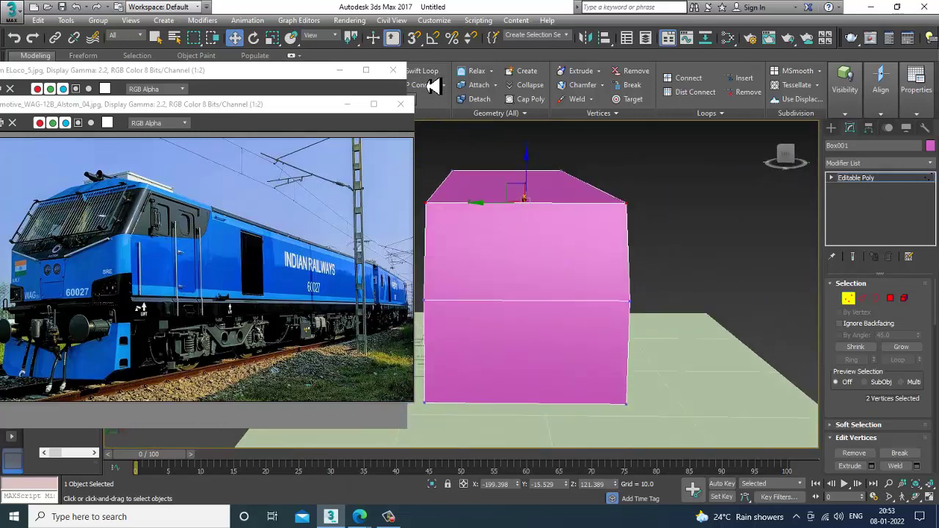
{"action": "left_click", "coordinate": [429, 76]}
{"action": "left_click", "coordinate": [447, 323]}
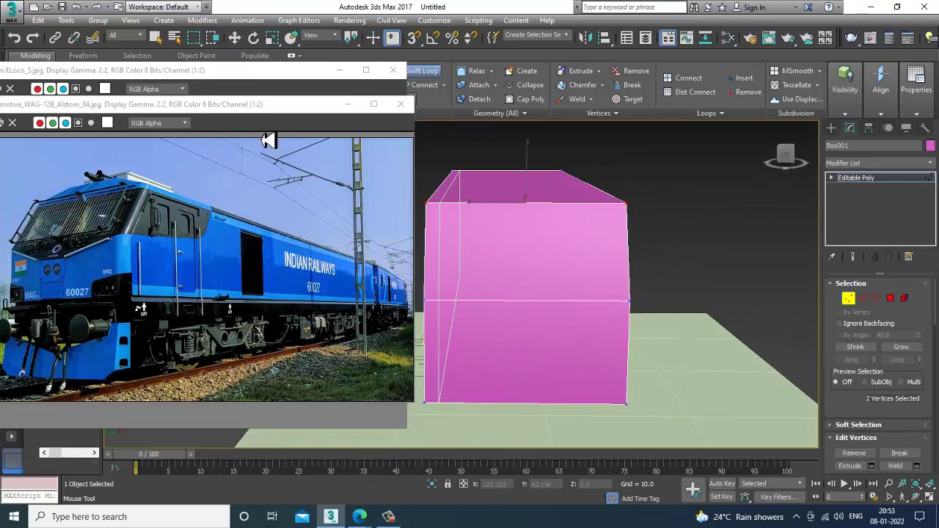
{"action": "left_click", "coordinate": [256, 81]}
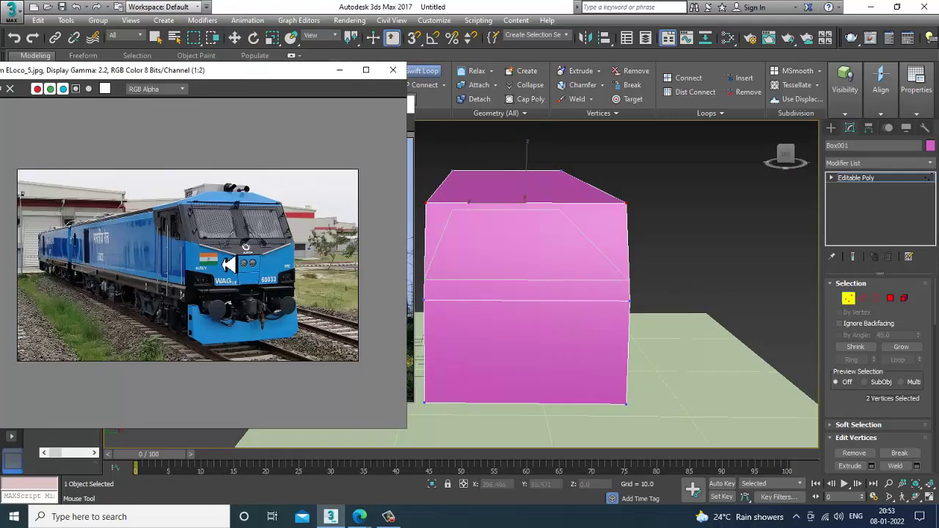
{"action": "scroll", "coordinate": [228, 265], "scroll_direction": "up", "scroll_amount": 1}
{"action": "middle_click_drag", "start_coordinate": [670, 215], "coordinate": [715, 241]}
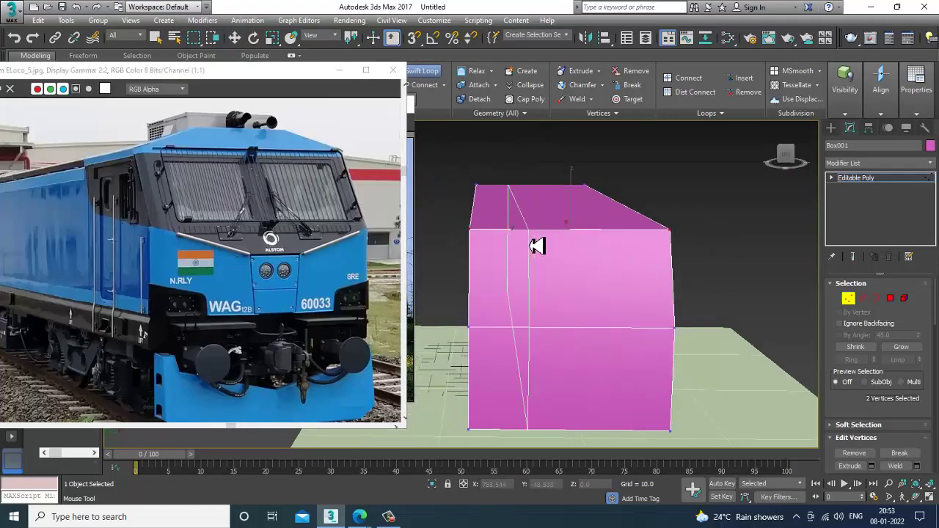
{"action": "key", "text": "alt+w"}
{"action": "left_click", "coordinate": [446, 387]}
{"action": "key", "text": "alt+w"}
{"action": "key", "text": "z"}
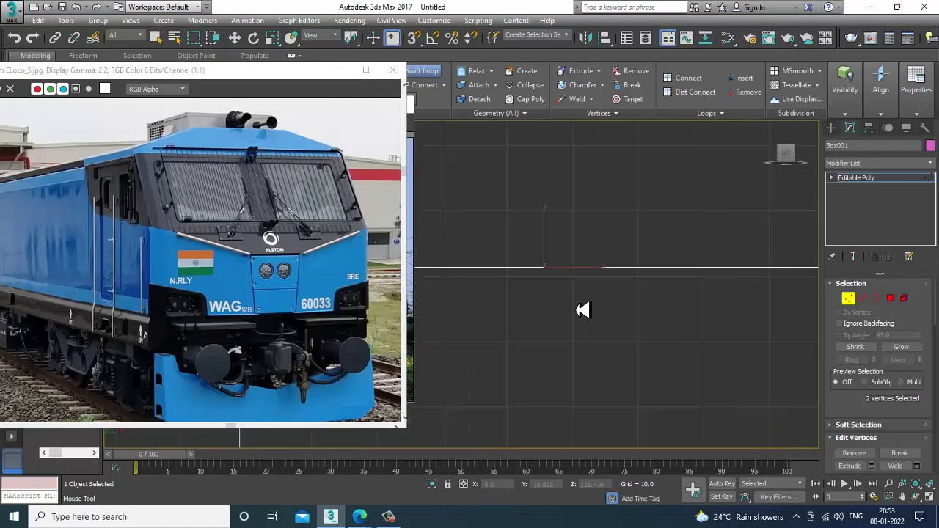
{"action": "scroll", "coordinate": [582, 310], "scroll_direction": "down", "scroll_amount": 5}
{"action": "middle_click_drag", "start_coordinate": [581, 311], "coordinate": [592, 167]}
{"action": "middle_click_drag", "start_coordinate": [546, 189], "coordinate": [549, 236]}
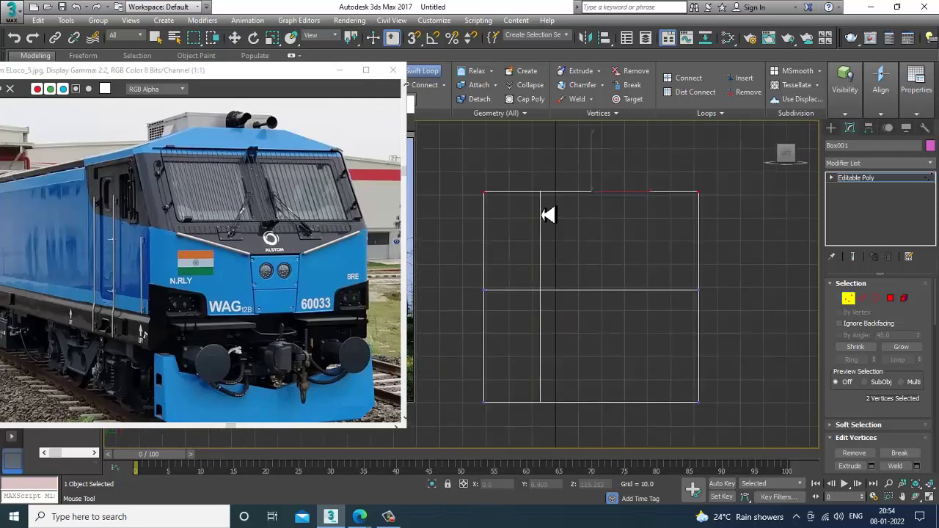
{"action": "left_click_drag", "start_coordinate": [548, 215], "coordinate": [552, 214]}
{"action": "left_click", "coordinate": [552, 214]}
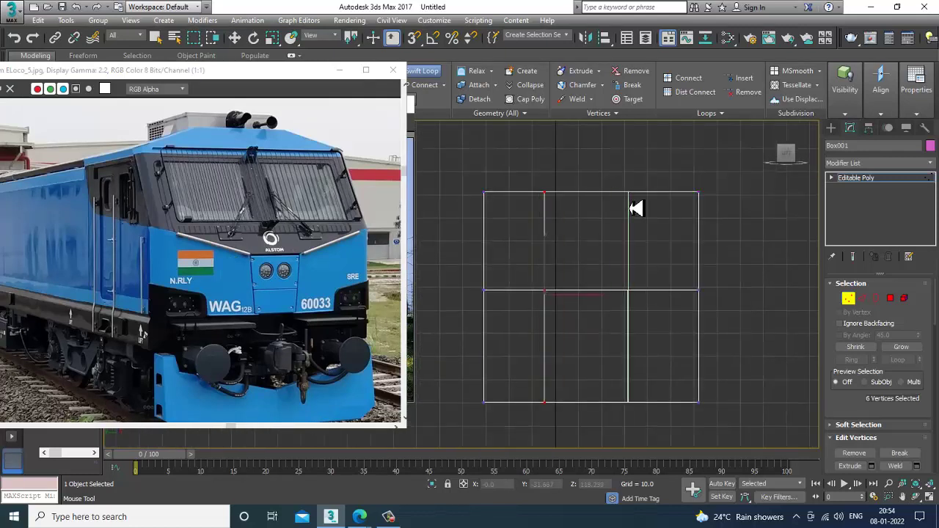
{"action": "left_click", "coordinate": [638, 207]}
{"action": "right_click", "coordinate": [638, 209]}
{"action": "middle_click_drag", "start_coordinate": [638, 209], "coordinate": [615, 216]}
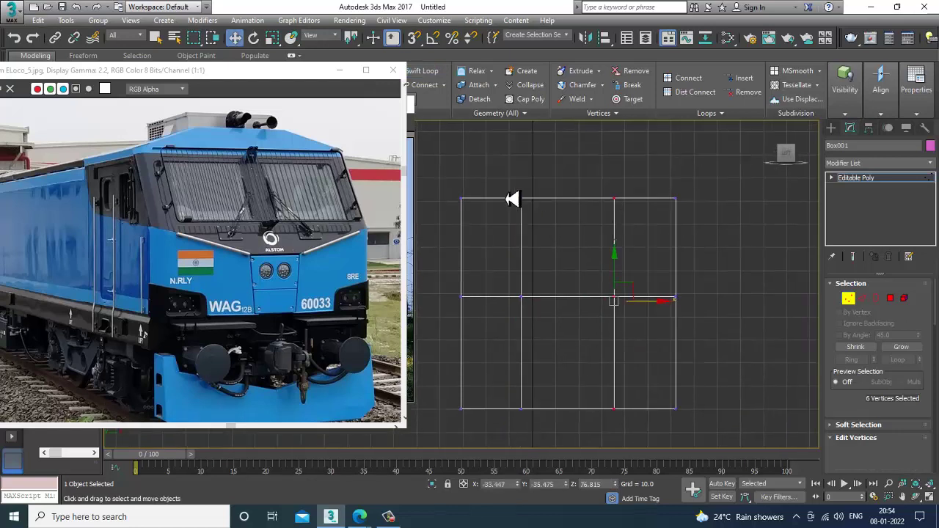
- Raise the four top vertices on the two new loops to about Z 126 in the Left view, giving the roof sloped sides
{"action": "key", "text": "1"}
{"action": "key", "text": "1"}
{"action": "left_click_drag", "start_coordinate": [497, 176], "coordinate": [585, 214]}
{"action": "left_click_drag", "start_coordinate": [649, 229], "coordinate": [649, 229]}
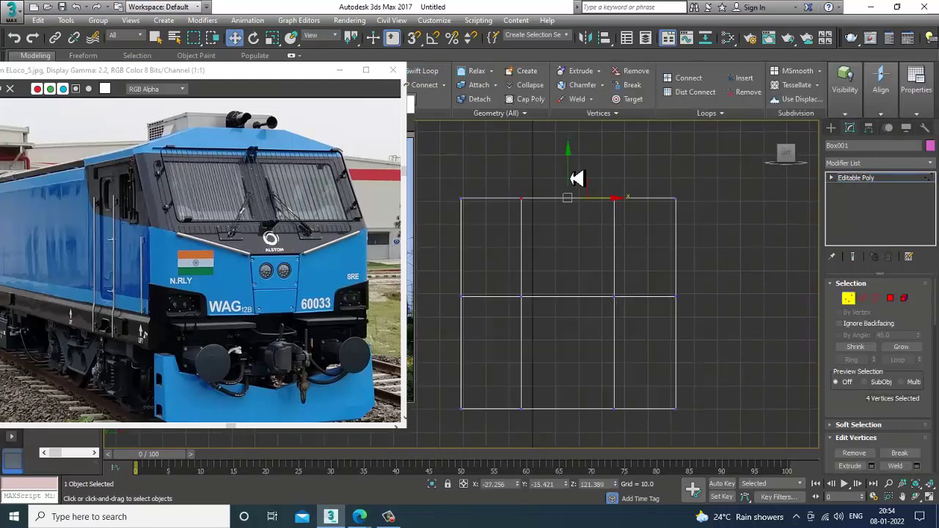
{"action": "left_click_drag", "start_coordinate": [574, 177], "coordinate": [574, 166]}
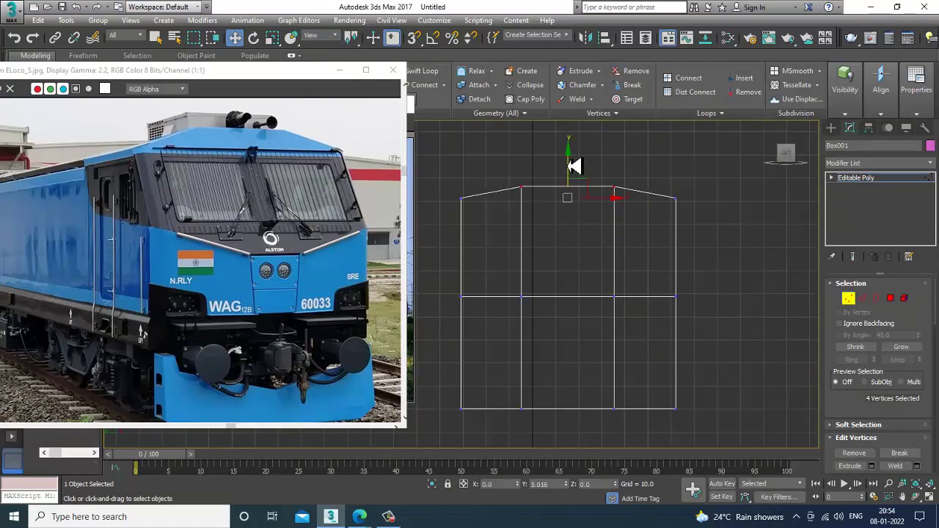
{"action": "key", "text": "alt+w"}
{"action": "middle_click_drag", "start_coordinate": [704, 357], "coordinate": [582, 258], "text": "alt"}
{"action": "key", "text": "alt+w"}
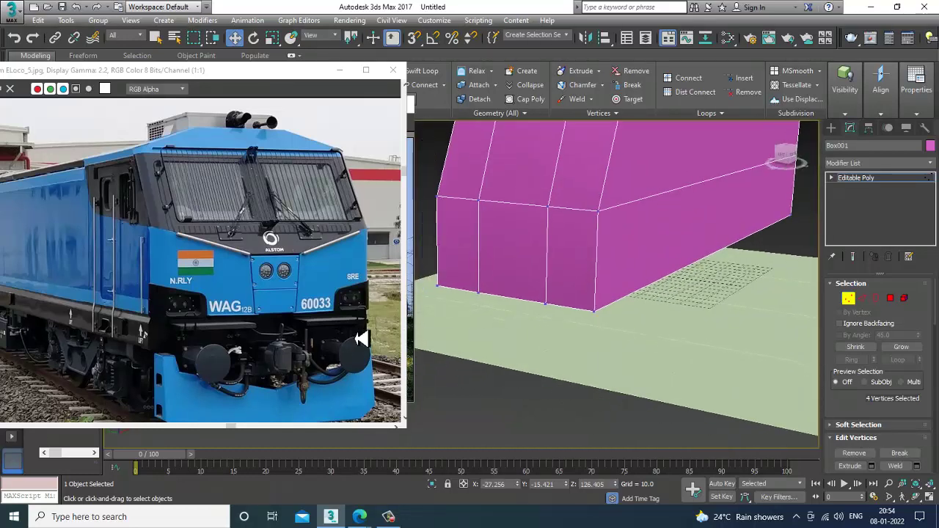
- Move the ELoco_5.jpg reference window lower and bring the WAG-12B_Alstom_04.jpg reference to the front
{"action": "middle_click_drag", "start_coordinate": [309, 375], "coordinate": [278, 242]}
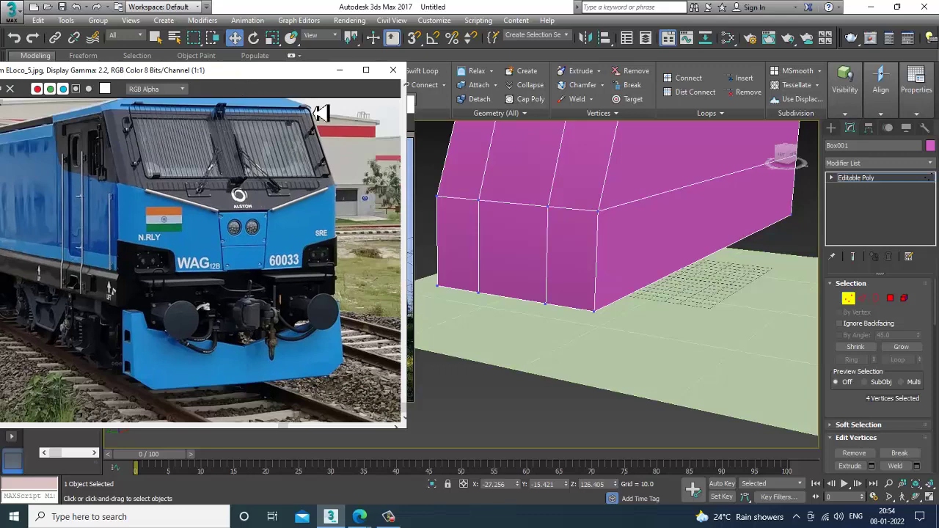
{"action": "left_click_drag", "start_coordinate": [311, 76], "coordinate": [199, 116]}
{"action": "left_click", "coordinate": [346, 207]}
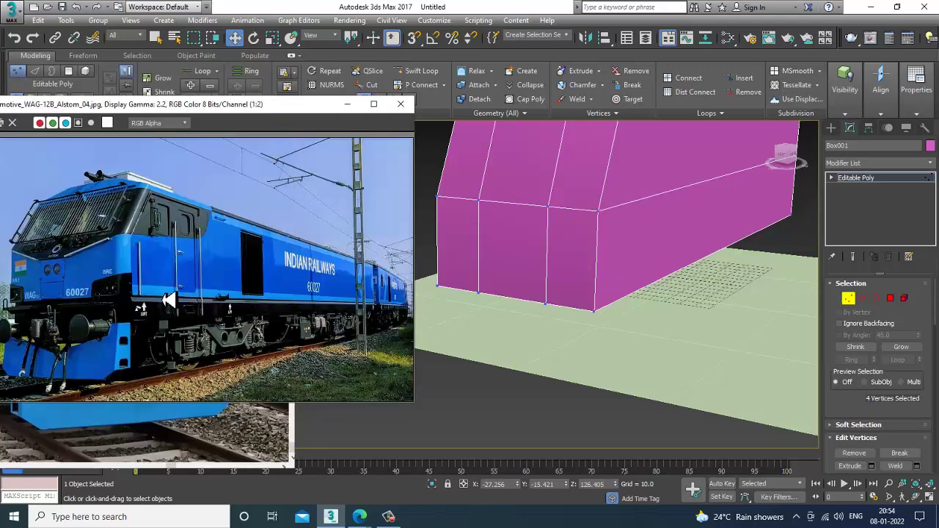
- Lengthen the body by moving the 12 vertices at its rear end outward along X to about 207.6
{"action": "middle_click_drag", "start_coordinate": [509, 310], "coordinate": [670, 297], "text": "alt"}
{"action": "key", "text": "1"}
{"action": "scroll", "coordinate": [614, 328], "scroll_direction": "down", "scroll_amount": 3}
{"action": "key", "text": "1"}
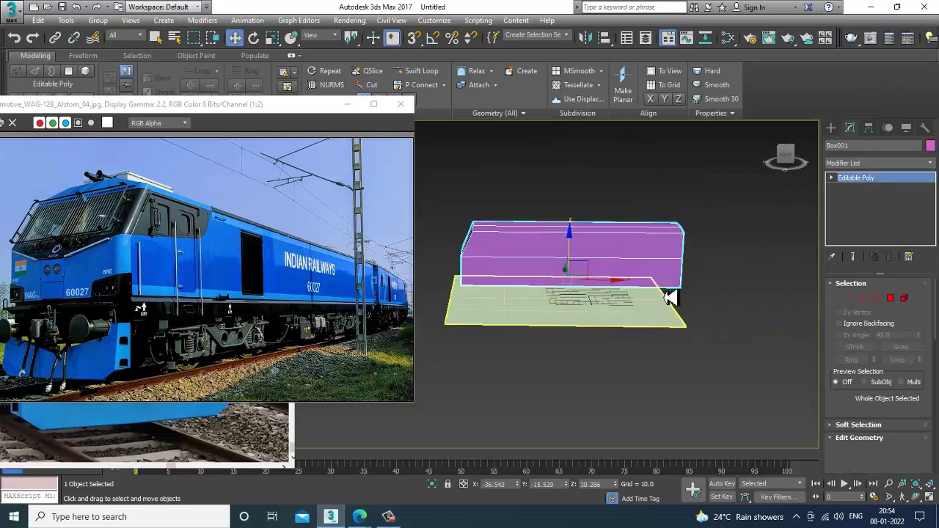
{"action": "left_click_drag", "start_coordinate": [616, 176], "coordinate": [755, 257]}
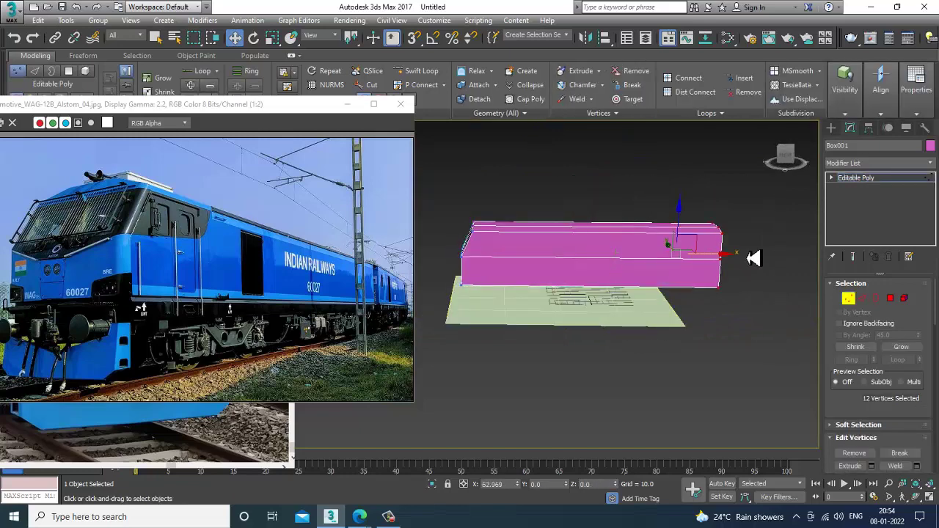
- Examine the lower cab front and underframe edge in both reference photos and compare them with the model's cab end
{"action": "middle_click_drag", "start_coordinate": [522, 267], "coordinate": [617, 258], "text": "alt"}
{"action": "scroll", "coordinate": [617, 258], "scroll_direction": "up", "scroll_amount": 5}
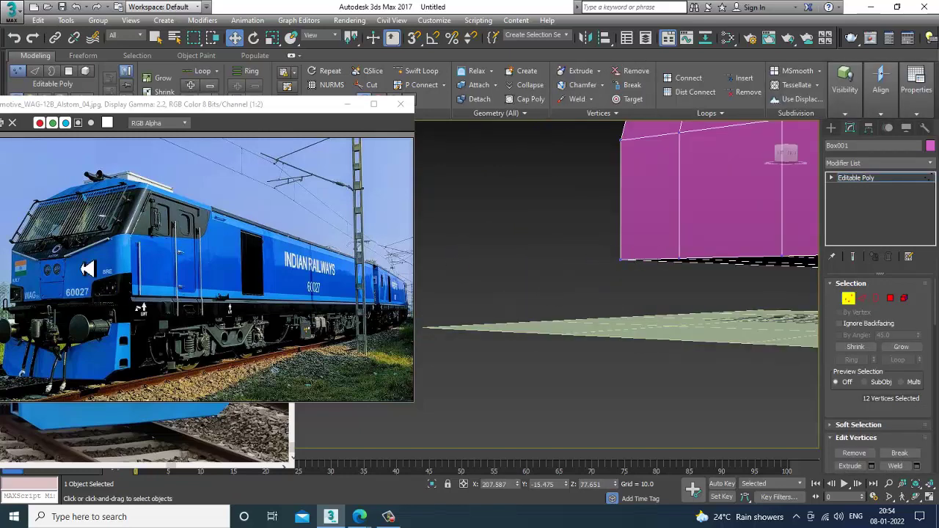
{"action": "scroll", "coordinate": [87, 269], "scroll_direction": "up", "scroll_amount": 1}
{"action": "middle_click_drag", "start_coordinate": [150, 262], "coordinate": [151, 261]}
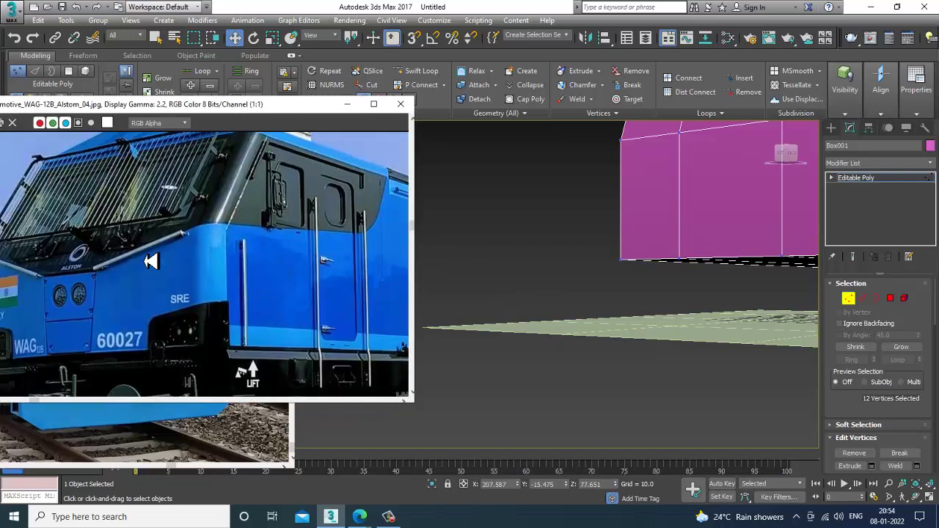
{"action": "middle_click_drag", "start_coordinate": [188, 307], "coordinate": [245, 236]}
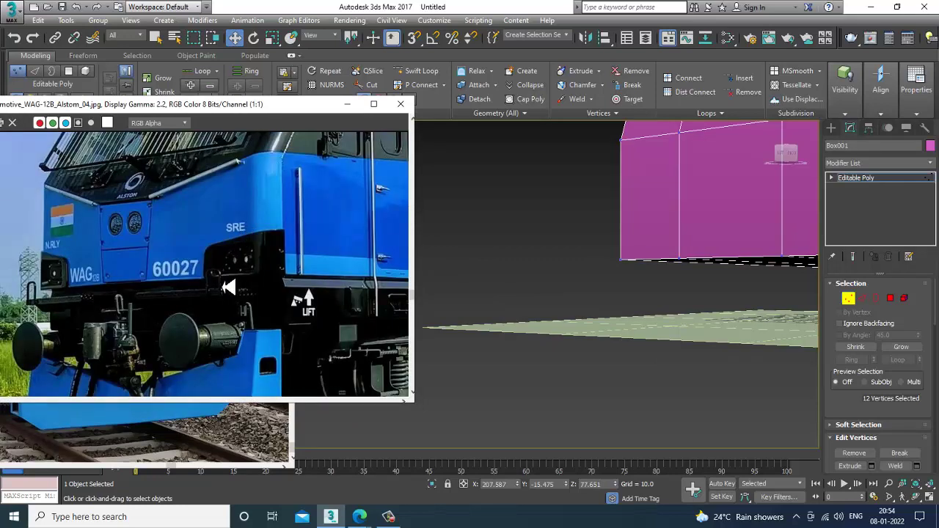
{"action": "left_click", "coordinate": [154, 408]}
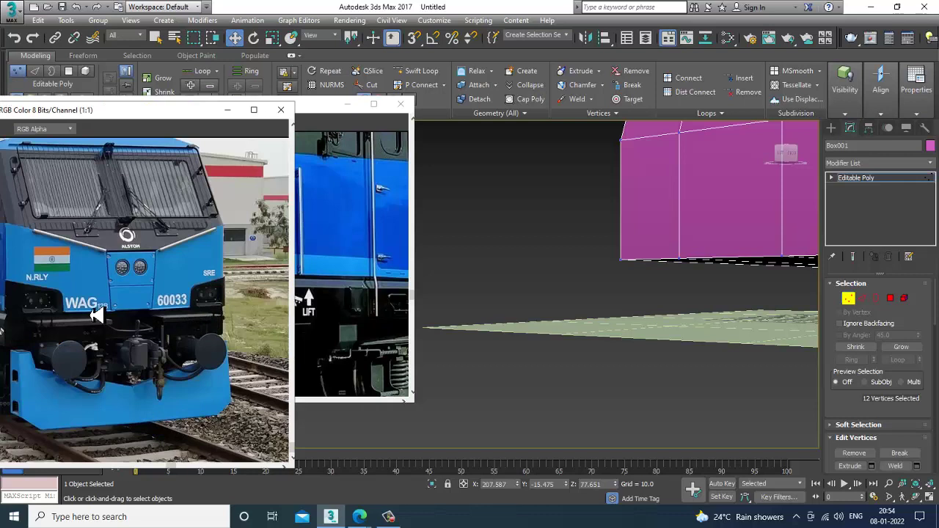
{"action": "middle_click_drag", "start_coordinate": [96, 315], "coordinate": [151, 305]}
{"action": "middle_click_drag", "start_coordinate": [702, 288], "coordinate": [674, 262]}
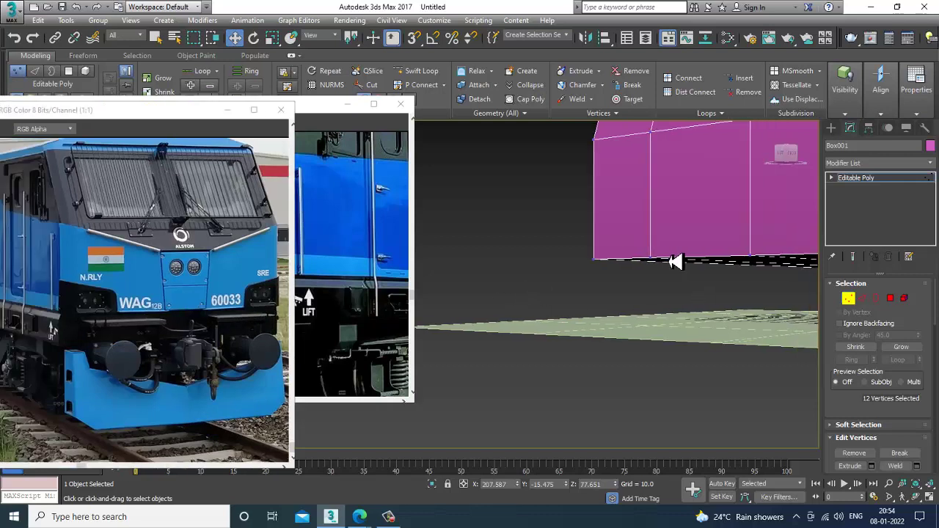
{"action": "middle_click_drag", "start_coordinate": [95, 320], "coordinate": [188, 307]}
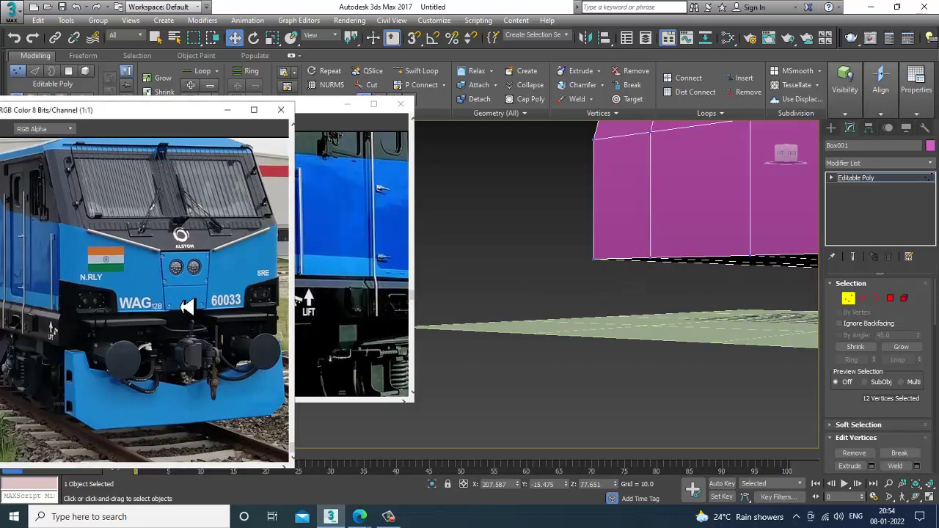
- Extrude the body's three bottom polygons downward by 10
{"action": "middle_click_drag", "start_coordinate": [775, 260], "coordinate": [652, 264], "text": "alt"}
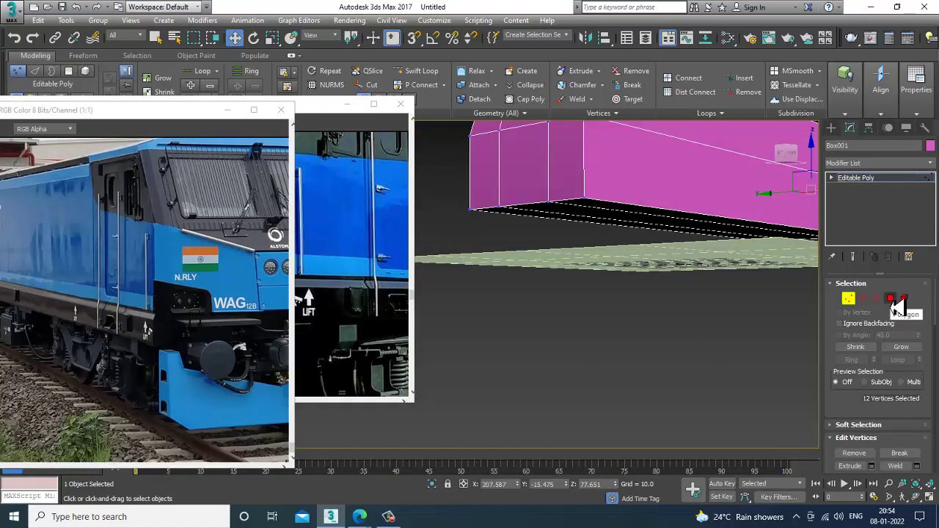
{"action": "left_click", "coordinate": [891, 300]}
{"action": "left_click", "coordinate": [606, 213]}
{"action": "left_click", "coordinate": [568, 215], "text": "ctrl"}
{"action": "left_click", "coordinate": [546, 217], "text": "ctrl"}
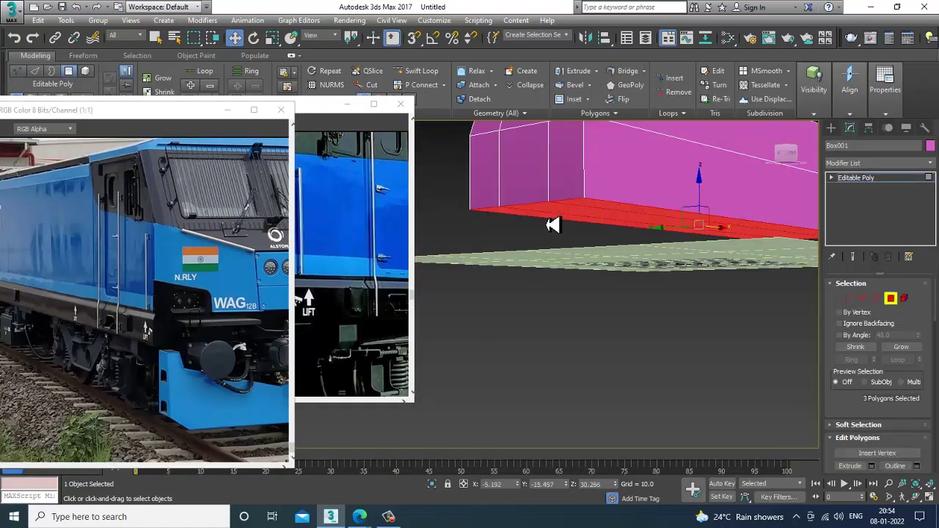
{"action": "left_click", "coordinate": [872, 467]}
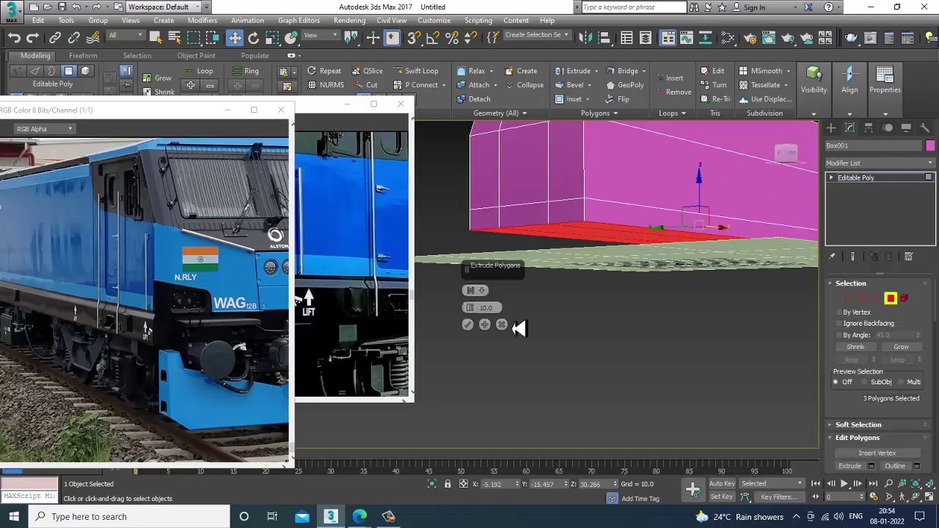
{"action": "left_click", "coordinate": [467, 324]}
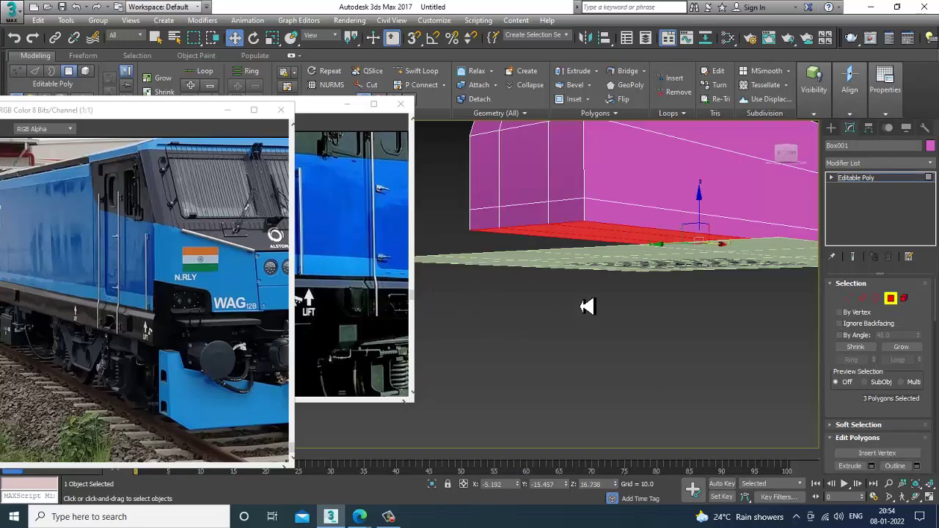
- Undo the bottom extrusion and try moving the three bottom polygons straight down along Z
{"action": "middle_click_drag", "start_coordinate": [587, 306], "coordinate": [638, 308], "text": "alt"}
{"action": "left_click_drag", "start_coordinate": [629, 239], "coordinate": [630, 239]}
{"action": "middle_click_drag", "start_coordinate": [630, 239], "coordinate": [544, 229], "text": "alt"}
{"action": "key", "text": "ctrl+z"}
{"action": "key", "text": "ctrl+z"}
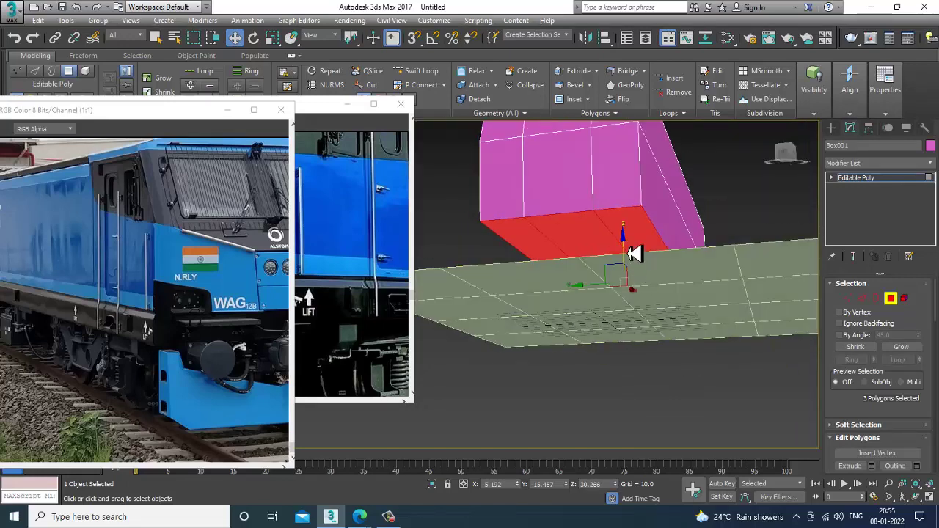
{"action": "left_click_drag", "start_coordinate": [628, 254], "coordinate": [628, 268]}
{"action": "key", "text": "ctrl+z"}
{"action": "key", "text": "Delete"}
- Check the underframe in the reference photos, then extrude the body's three bottom polygons downward by 10 as a skirt band
{"action": "middle_click_drag", "start_coordinate": [608, 277], "coordinate": [637, 270], "text": "alt"}
{"action": "middle_click_drag", "start_coordinate": [132, 375], "coordinate": [105, 347]}
{"action": "middle_click_drag", "start_coordinate": [210, 345], "coordinate": [168, 337]}
{"action": "left_click", "coordinate": [340, 327]}
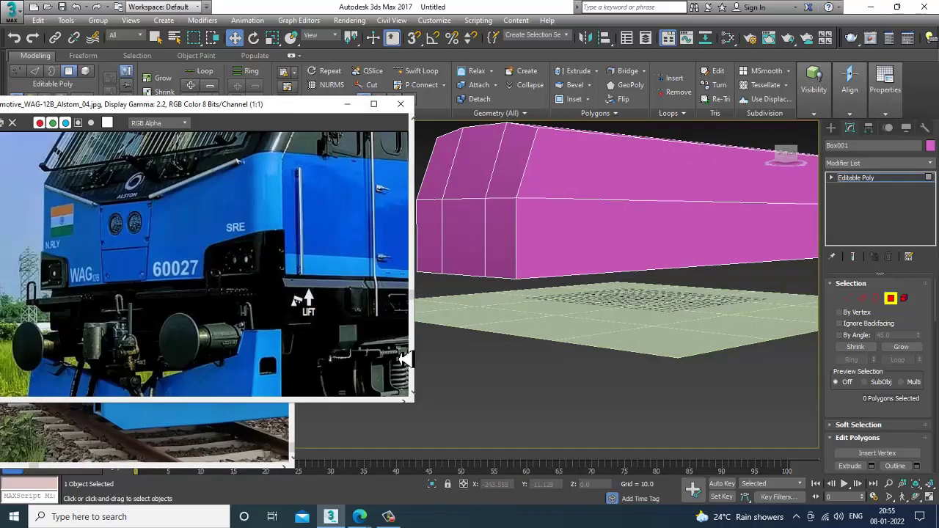
{"action": "middle_click_drag", "start_coordinate": [652, 262], "coordinate": [633, 268], "text": "alt"}
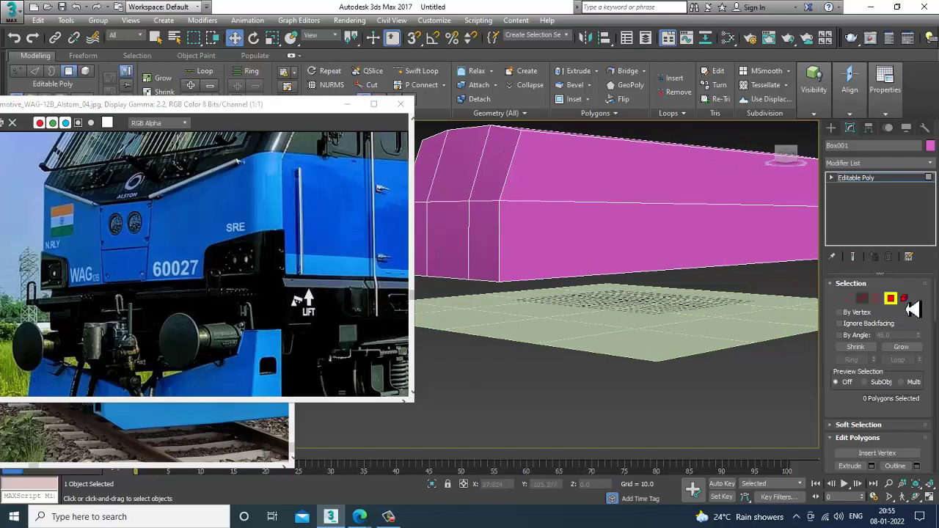
{"action": "middle_click_drag", "start_coordinate": [688, 318], "coordinate": [597, 297], "text": "alt"}
{"action": "left_click", "coordinate": [626, 231]}
{"action": "left_click", "coordinate": [572, 242], "text": "ctrl"}
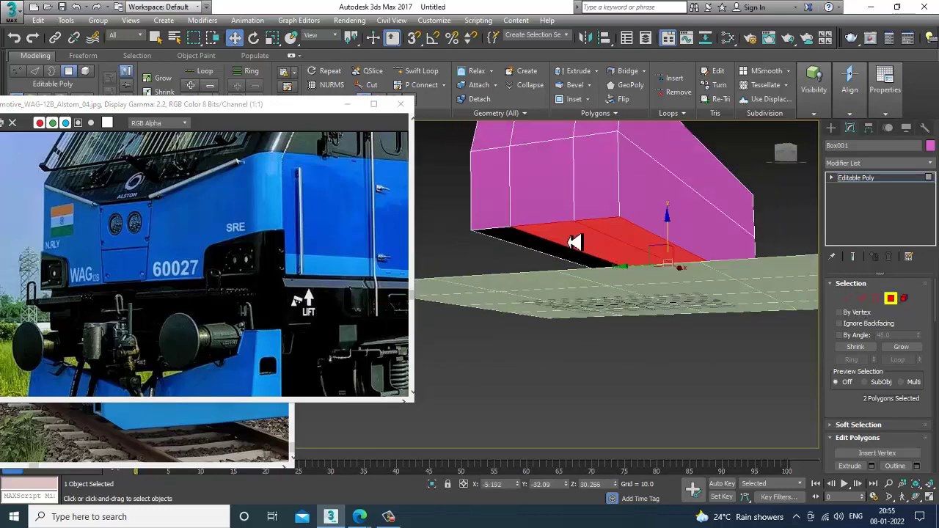
{"action": "left_click", "coordinate": [871, 467]}
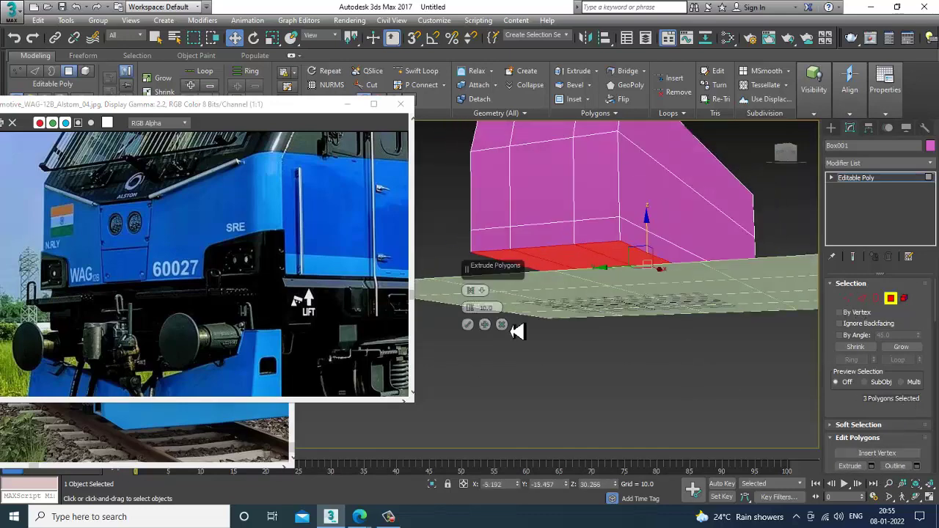
{"action": "left_click", "coordinate": [467, 326]}
- Lower the extruded bottom polygons to about Z 13.6 and compare the band with both reference photos
{"action": "middle_click_drag", "start_coordinate": [734, 262], "coordinate": [653, 273], "text": "alt"}
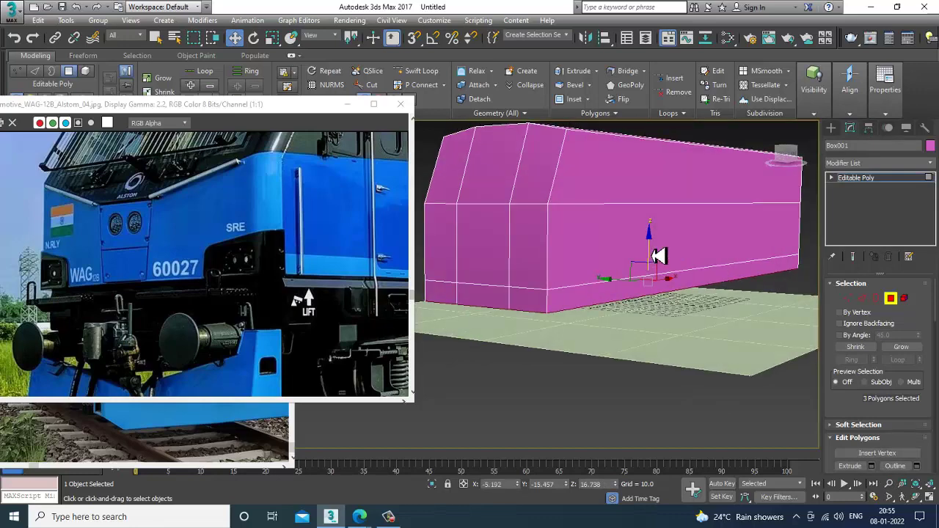
{"action": "left_click_drag", "start_coordinate": [658, 255], "coordinate": [658, 258]}
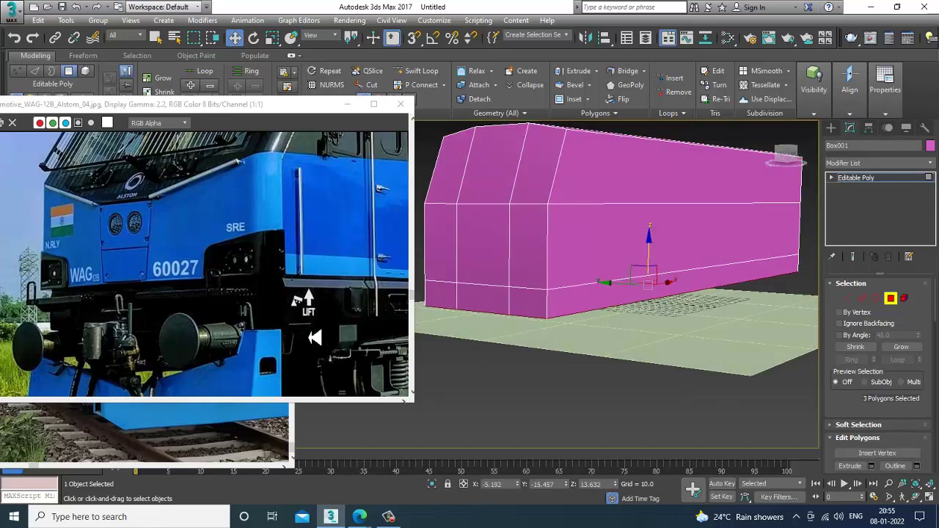
{"action": "middle_click_drag", "start_coordinate": [599, 276], "coordinate": [622, 322], "text": "alt"}
{"action": "scroll", "coordinate": [239, 291], "scroll_direction": "down", "scroll_amount": 2}
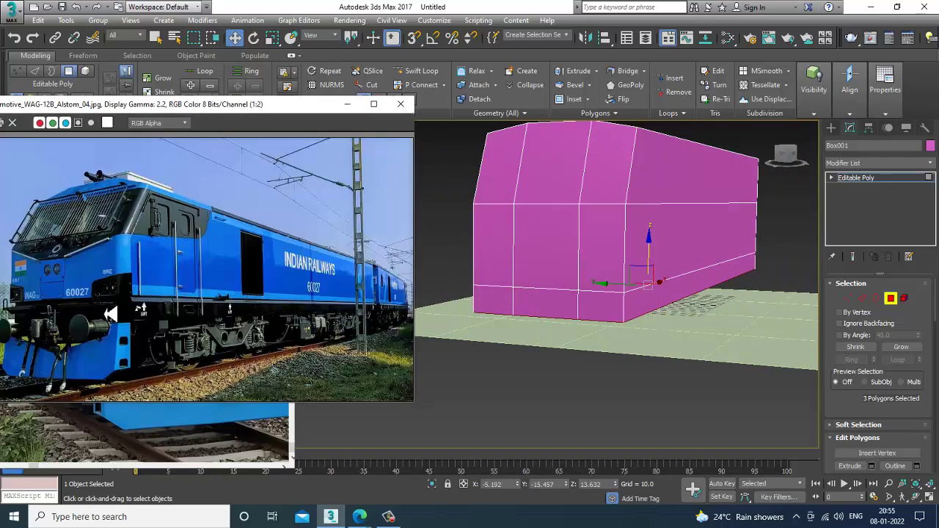
{"action": "scroll", "coordinate": [111, 312], "scroll_direction": "up", "scroll_amount": 1}
{"action": "left_click", "coordinate": [154, 444]}
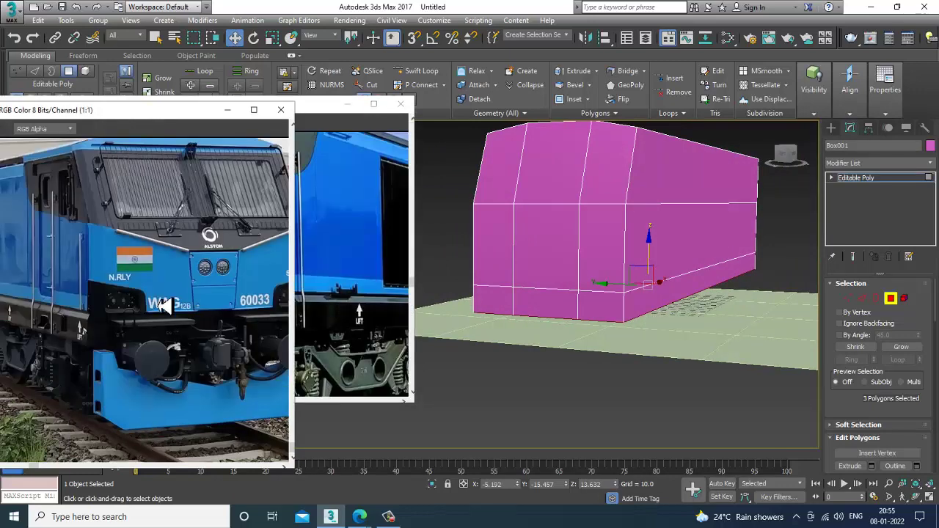
- Insert an edge loop around the lower skirt band just below its upper edge with Swift Loop
{"action": "middle_click_drag", "start_coordinate": [135, 330], "coordinate": [110, 330]}
{"action": "middle_click_drag", "start_coordinate": [705, 267], "coordinate": [708, 266], "text": "alt"}
{"action": "middle_click_drag", "start_coordinate": [702, 265], "coordinate": [693, 235]}
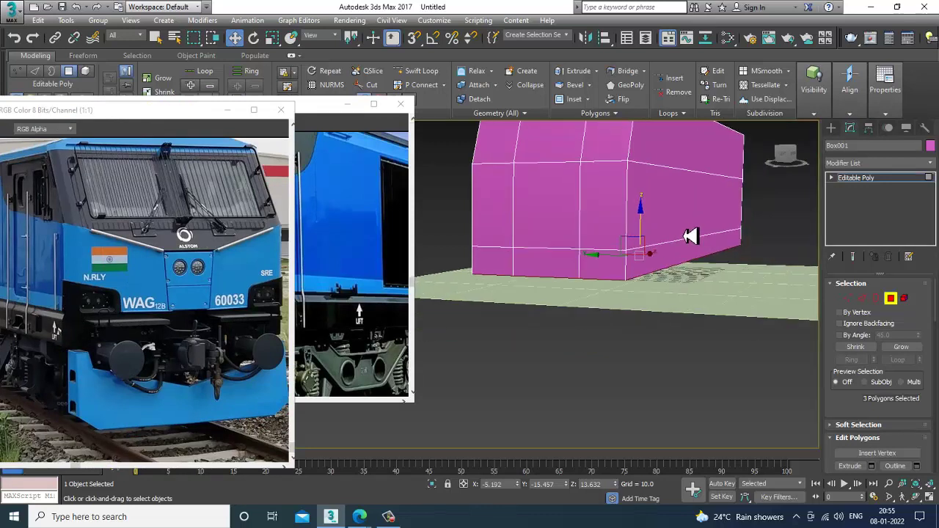
{"action": "left_click", "coordinate": [426, 72]}
{"action": "scroll", "coordinate": [689, 263], "scroll_direction": "up", "scroll_amount": 3}
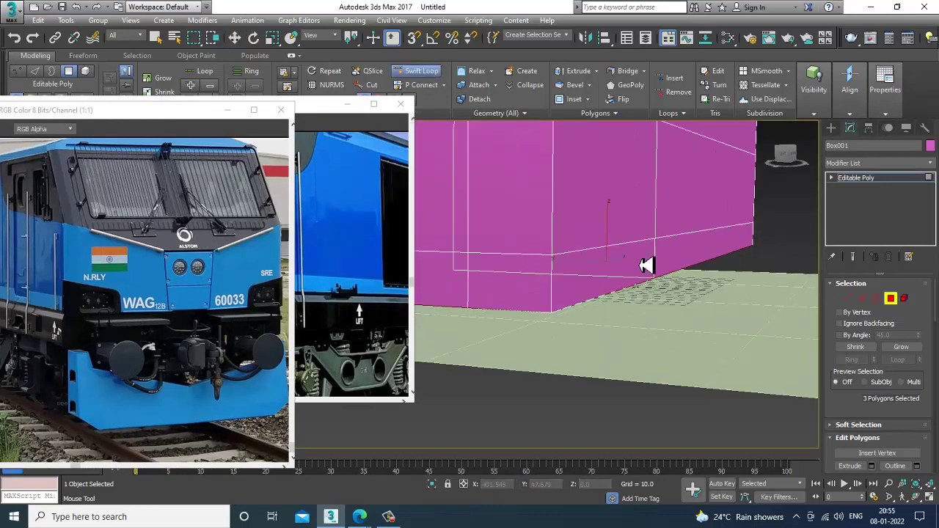
{"action": "right_click", "coordinate": [608, 279]}
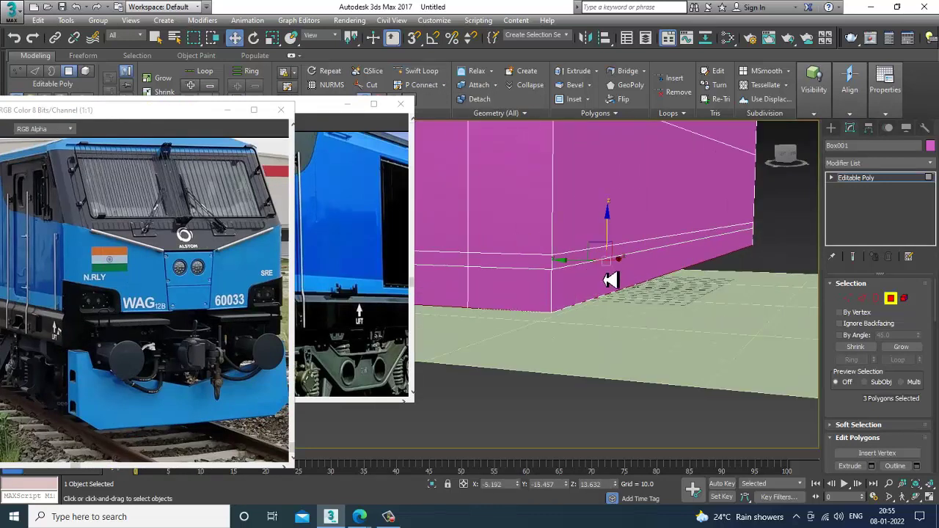
{"action": "middle_click_drag", "start_coordinate": [609, 279], "coordinate": [618, 279], "text": "alt"}
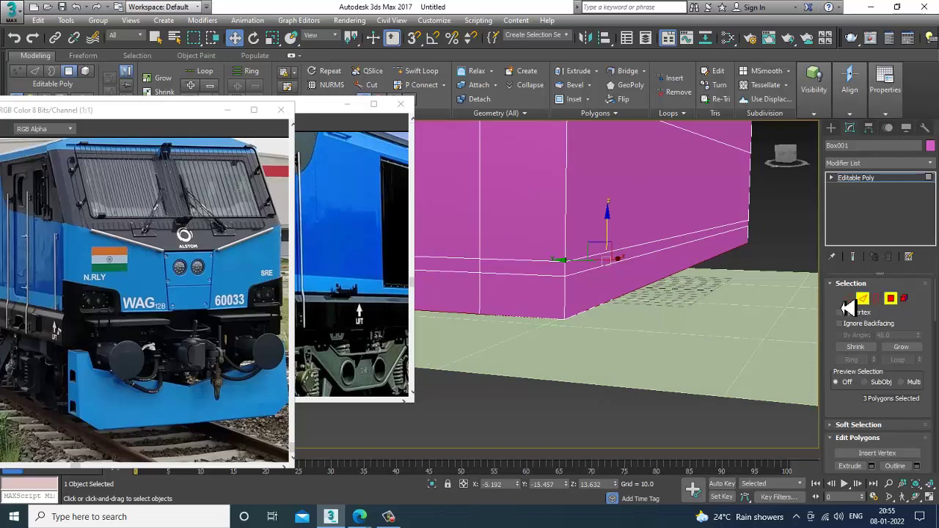
- Select the new loop edge and bottom edge along one long side of the skirt and move both outward along Y
{"action": "key", "text": "2"}
{"action": "left_click", "coordinate": [606, 266]}
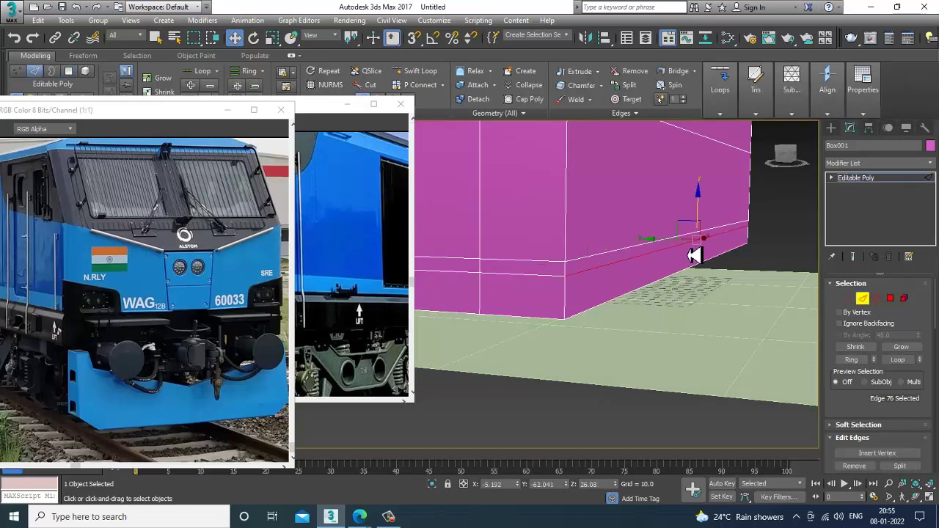
{"action": "left_click", "coordinate": [654, 283], "text": "ctrl"}
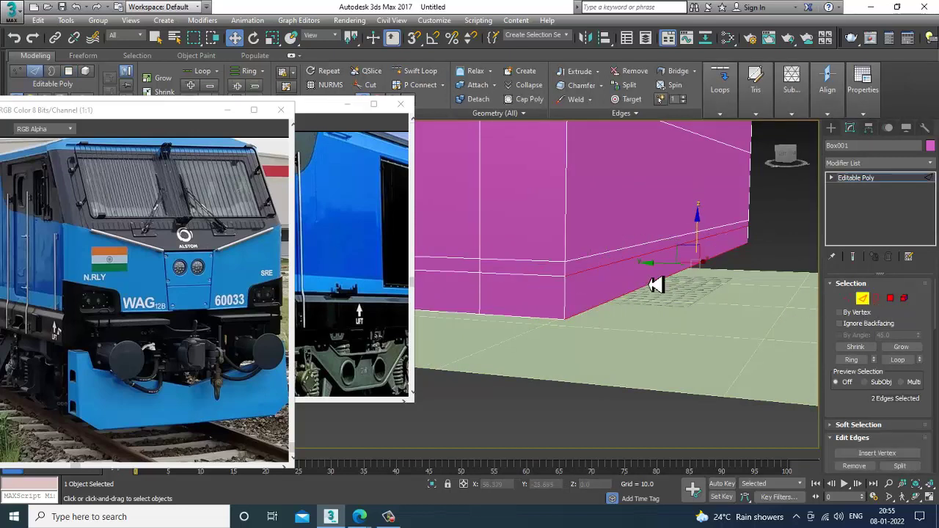
{"action": "left_click_drag", "start_coordinate": [660, 273], "coordinate": [664, 274]}
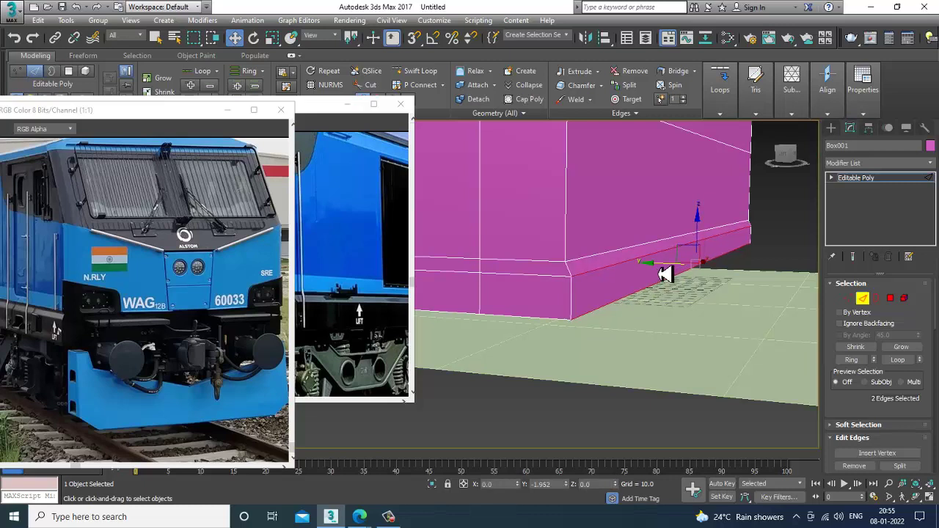
{"action": "left_click_drag", "start_coordinate": [665, 274], "coordinate": [669, 274]}
- Select the matching two skirt edges on the opposite long side and move them outward along Y by about 2.8
{"action": "middle_click_drag", "start_coordinate": [595, 282], "coordinate": [658, 262], "text": "alt"}
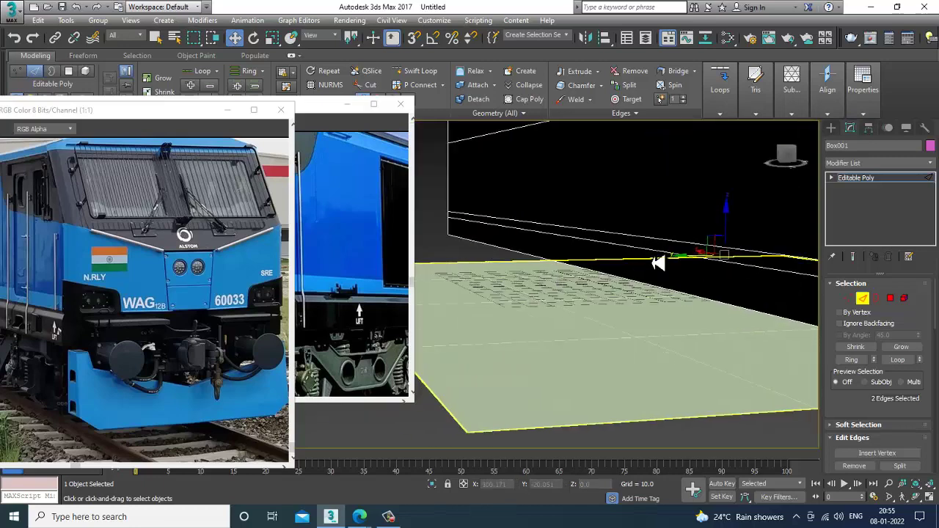
{"action": "left_click", "coordinate": [662, 262]}
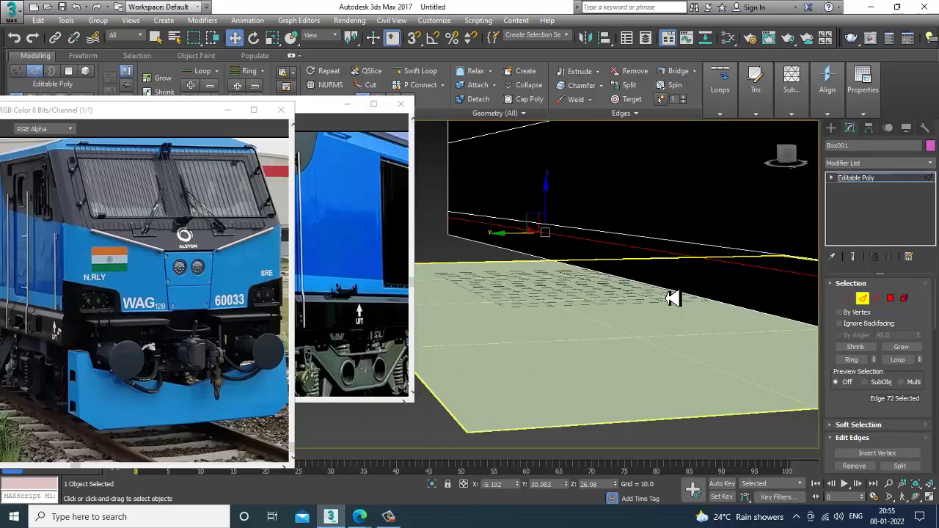
{"action": "key", "text": "ctrl+z"}
{"action": "middle_click_drag", "start_coordinate": [673, 298], "coordinate": [509, 266], "text": "alt"}
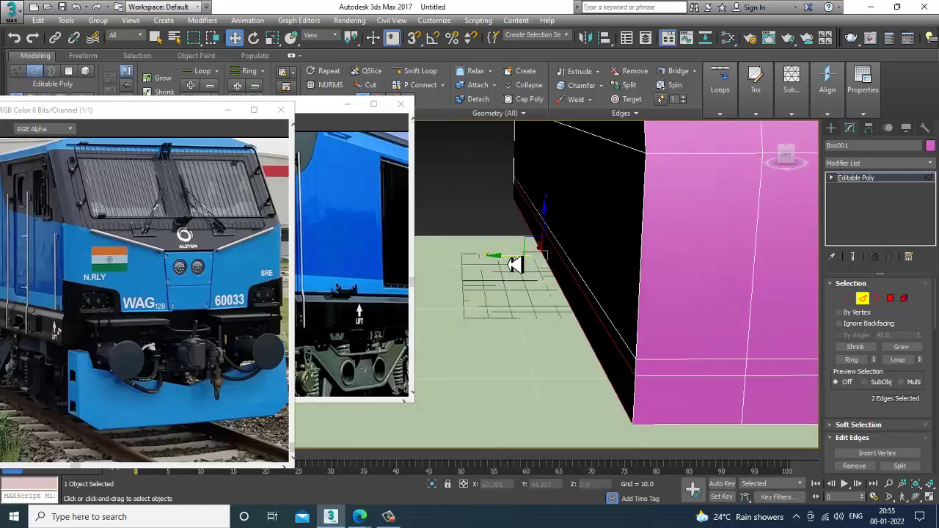
{"action": "left_click_drag", "start_coordinate": [515, 264], "coordinate": [509, 266]}
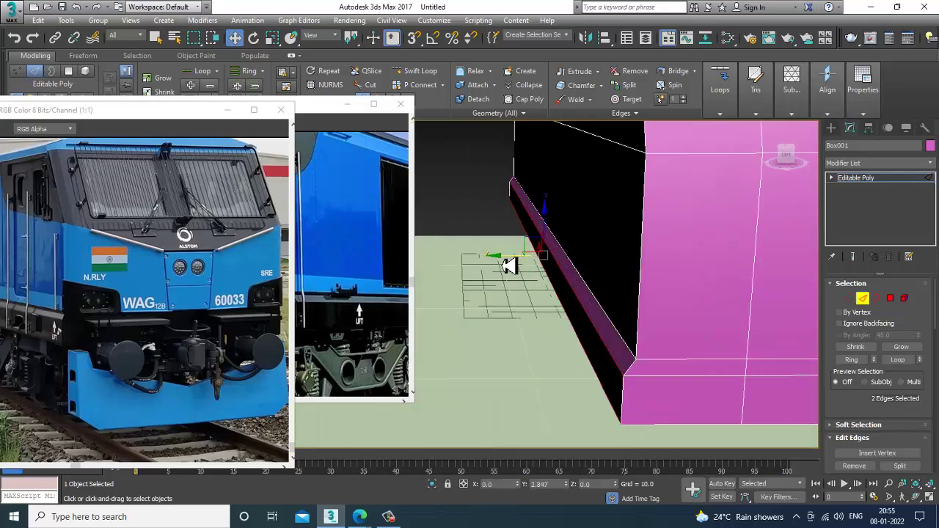
{"action": "middle_click_drag", "start_coordinate": [510, 266], "coordinate": [622, 320], "text": "alt"}
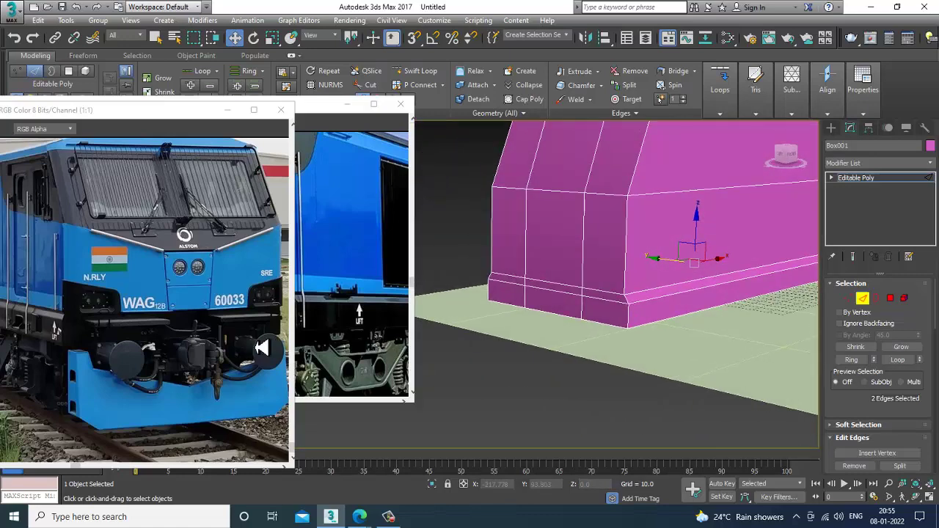
- Examine the cab front and bumper area in the reference photo and compare them with the model's front and side
{"action": "scroll", "coordinate": [235, 350], "scroll_direction": "up", "scroll_amount": 2}
{"action": "middle_click_drag", "start_coordinate": [202, 320], "coordinate": [206, 339]}
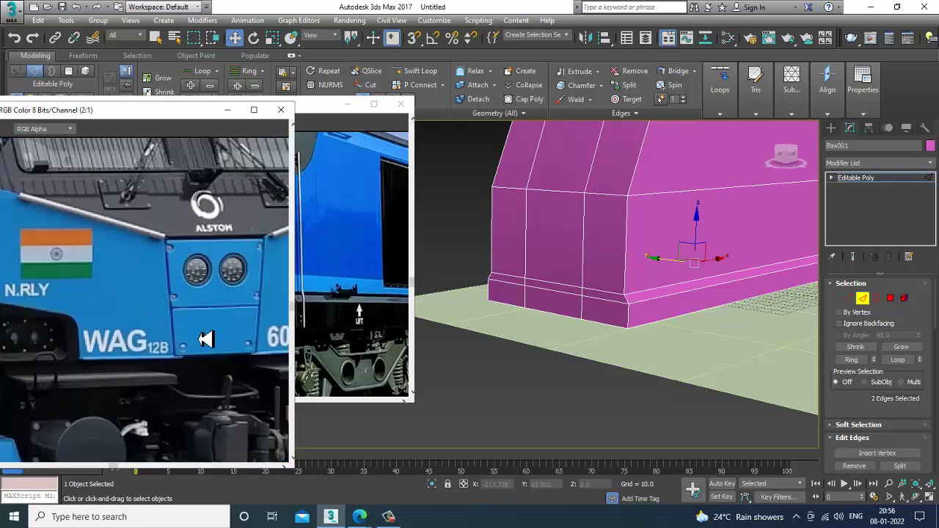
{"action": "middle_click_drag", "start_coordinate": [638, 302], "coordinate": [664, 305], "text": "alt"}
{"action": "middle_click_drag", "start_coordinate": [137, 281], "coordinate": [179, 317]}
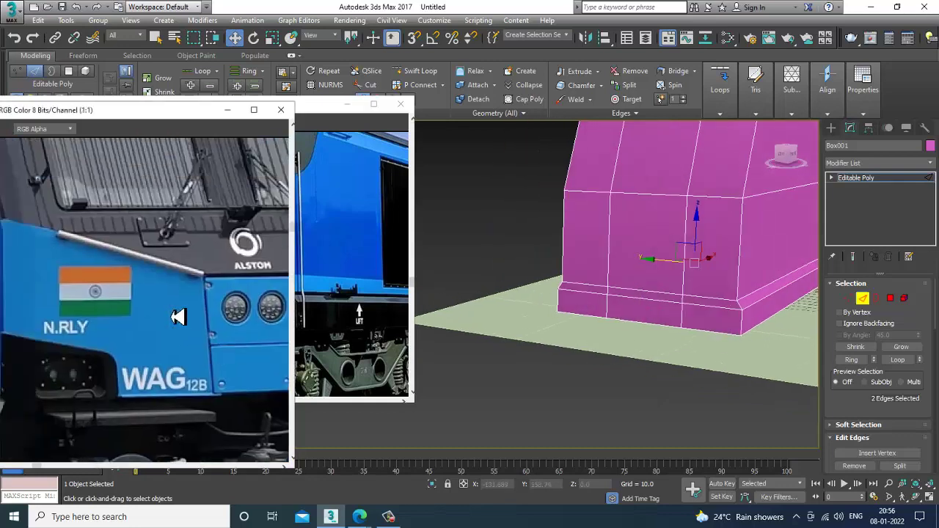
{"action": "scroll", "coordinate": [178, 316], "scroll_direction": "down", "scroll_amount": 2}
{"action": "middle_click_drag", "start_coordinate": [696, 264], "coordinate": [629, 279], "text": "alt"}
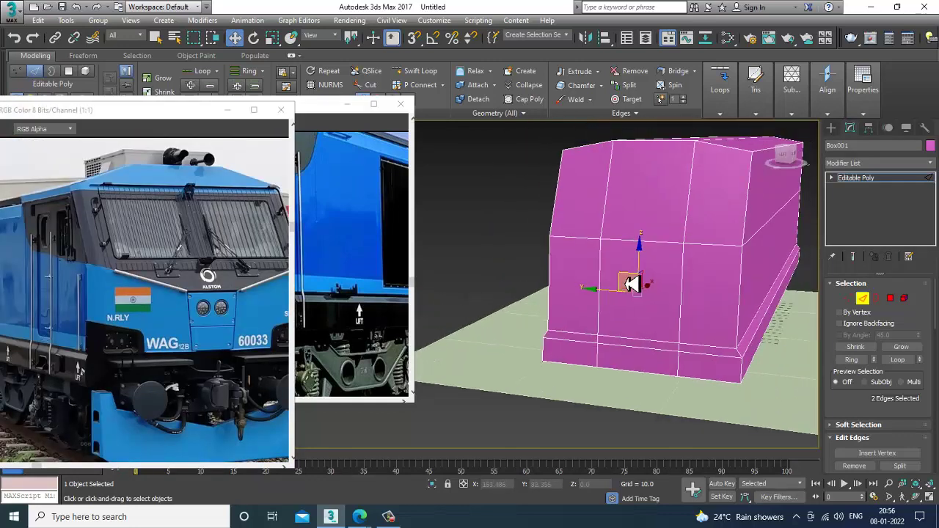
{"action": "middle_click_drag", "start_coordinate": [758, 262], "coordinate": [726, 244], "text": "alt"}
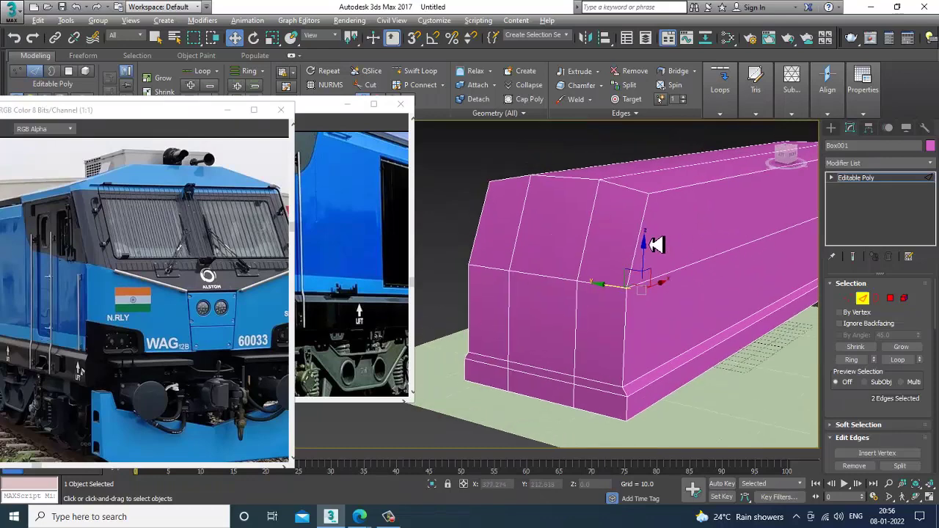
{"action": "mouse_move", "coordinate": [657, 244]}
{"action": "middle_mouse_down", "text": "alt"}
{"action": "mouse_move", "coordinate": [633, 235]}
{"action": "mouse_move", "coordinate": [656, 252]}
{"action": "middle_mouse_up", "text": "alt"}
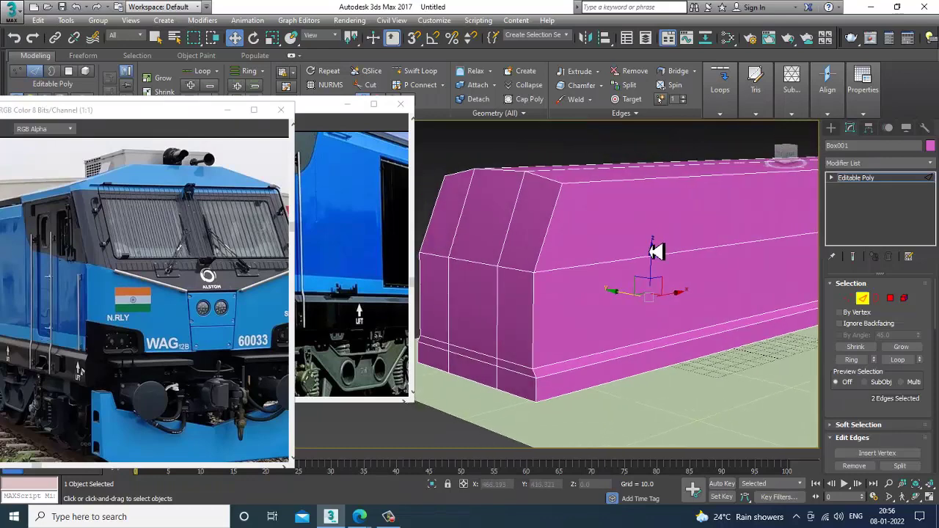
- Insert a Swift Loop edge loop around the upper body just below the roof edge and check it against the photo
{"action": "left_click", "coordinate": [416, 72]}
{"action": "left_click", "coordinate": [563, 205]}
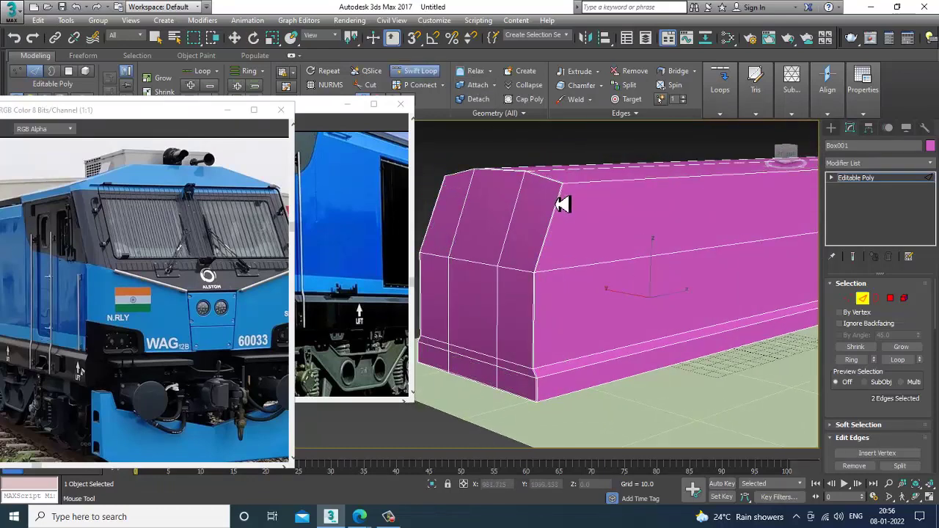
{"action": "middle_click_drag", "start_coordinate": [562, 204], "coordinate": [645, 225], "text": "alt"}
{"action": "key", "text": "w"}
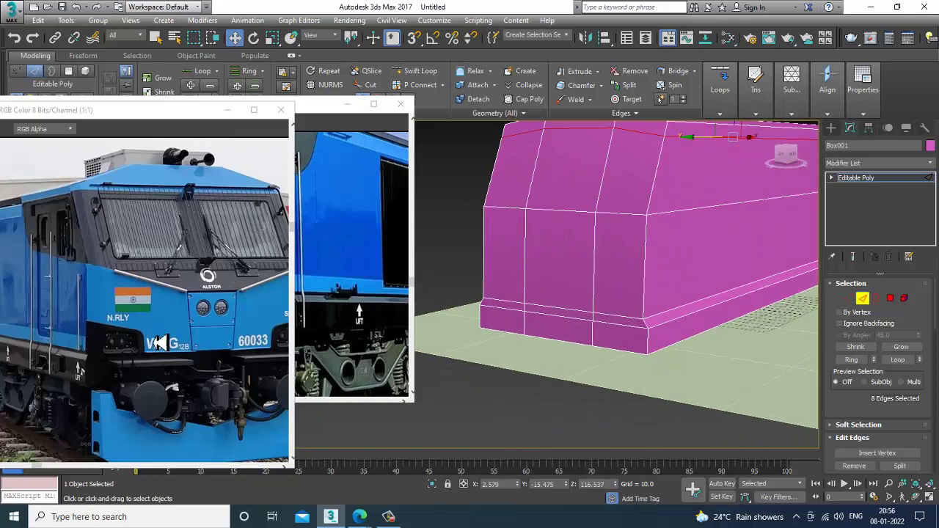
{"action": "middle_click_drag", "start_coordinate": [676, 282], "coordinate": [661, 252]}
{"action": "middle_click_drag", "start_coordinate": [226, 335], "coordinate": [166, 295]}
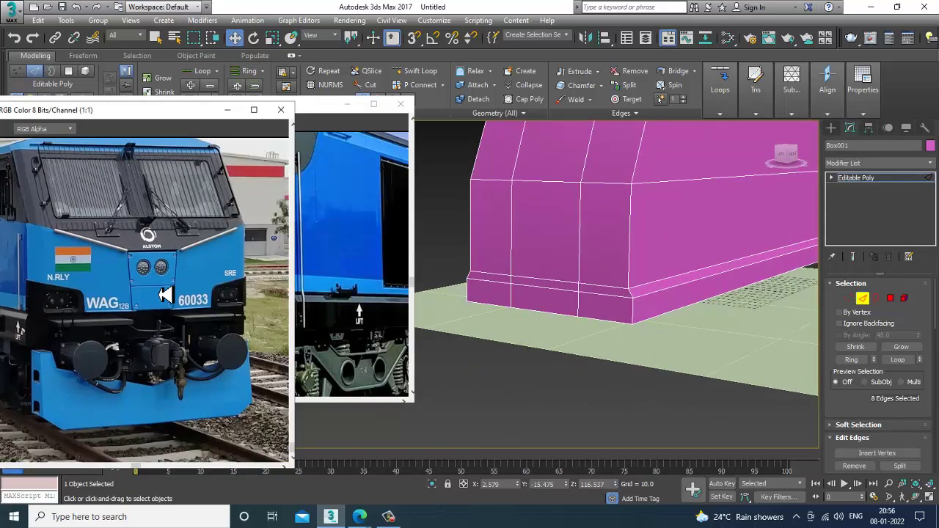
{"action": "middle_click_drag", "start_coordinate": [732, 264], "coordinate": [933, 167], "text": "alt"}
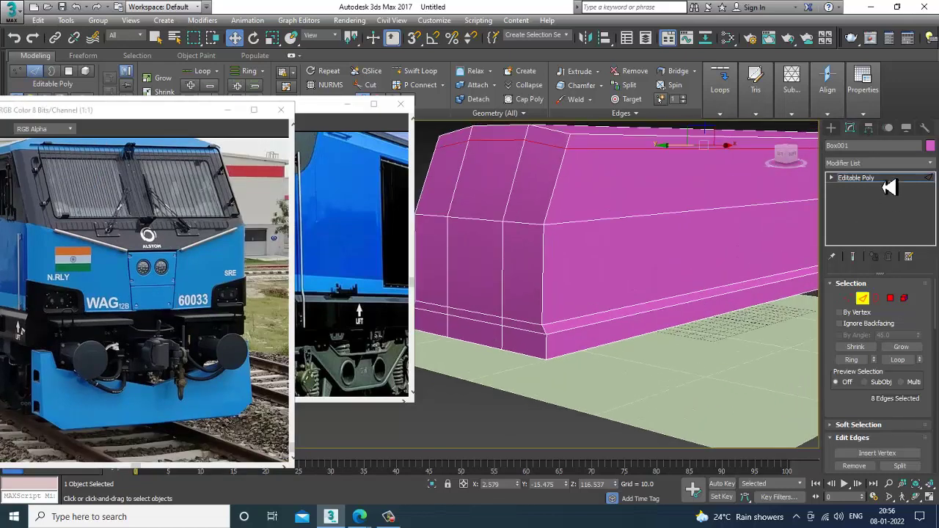
- Leave edge editing and raise the whole body along Z to about 65.1, clear of the ground plane
{"action": "left_click", "coordinate": [885, 181]}
{"action": "scroll", "coordinate": [646, 267], "scroll_direction": "down", "scroll_amount": 4}
{"action": "middle_click_drag", "start_coordinate": [645, 268], "coordinate": [612, 302]}
{"action": "left_click_drag", "start_coordinate": [629, 300], "coordinate": [629, 255]}
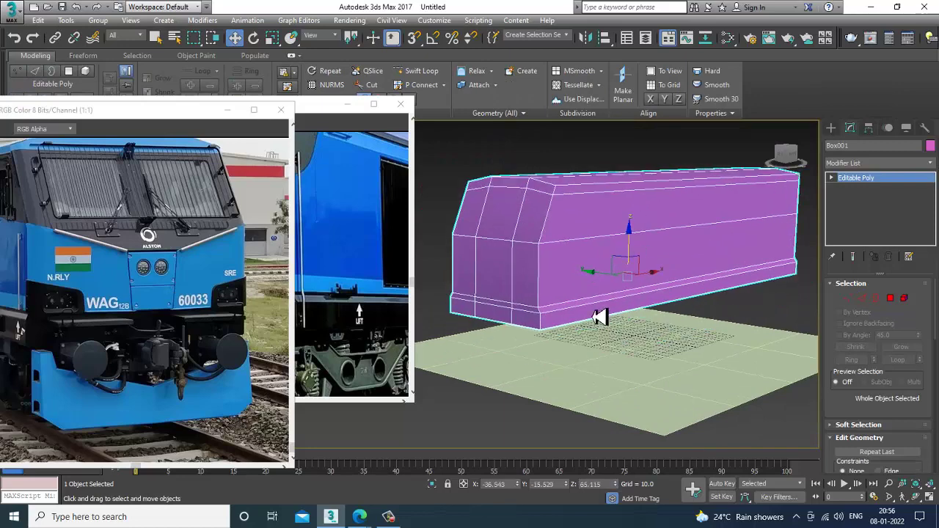
- Show the Left view at full size, framed on the gap between the body's skirt and the ground line
{"action": "middle_click_drag", "start_coordinate": [600, 317], "coordinate": [644, 314], "text": "alt"}
{"action": "key", "text": "alt+w"}
{"action": "middle_click", "coordinate": [583, 229]}
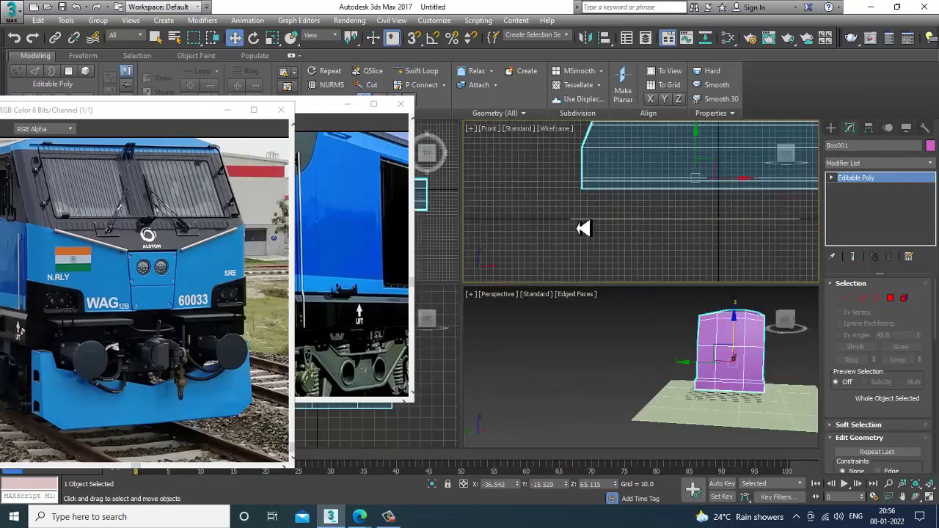
{"action": "key", "text": "alt+w"}
{"action": "scroll", "coordinate": [581, 228], "scroll_direction": "down", "scroll_amount": 5}
{"action": "middle_click_drag", "start_coordinate": [507, 258], "coordinate": [606, 265]}
{"action": "scroll", "coordinate": [604, 264], "scroll_direction": "up", "scroll_amount": 3}
{"action": "key", "text": "alt+w"}
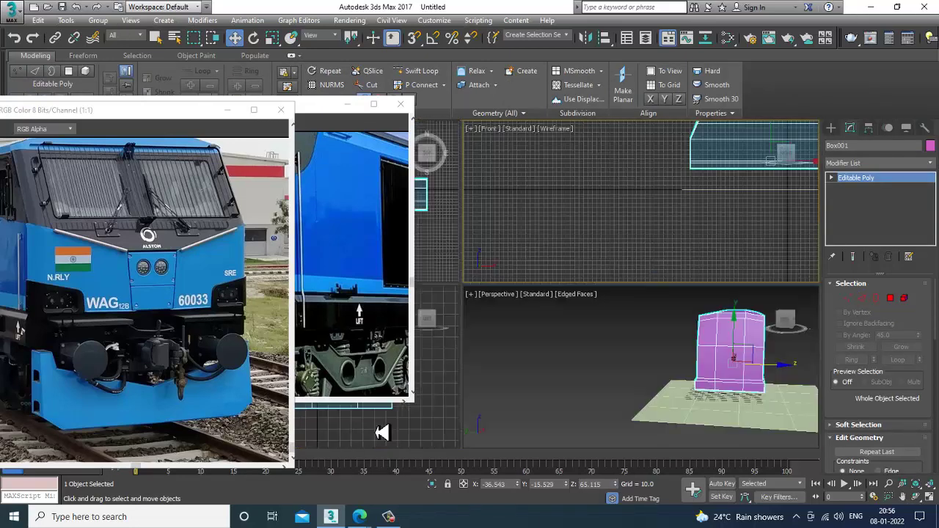
{"action": "middle_click", "coordinate": [382, 432]}
{"action": "key", "text": "alt+w"}
{"action": "scroll", "coordinate": [593, 308], "scroll_direction": "down", "scroll_amount": 4}
{"action": "scroll", "coordinate": [597, 322], "scroll_direction": "up", "scroll_amount": 4}
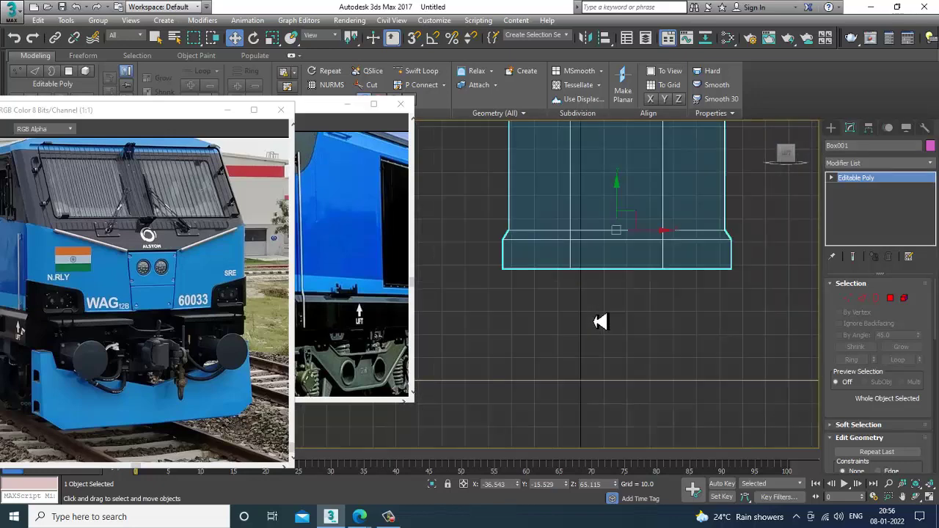
{"action": "mouse_move", "coordinate": [600, 321]}
{"action": "middle_mouse_down"}
{"action": "mouse_move", "coordinate": [597, 311]}
{"action": "mouse_move", "coordinate": [606, 309]}
{"action": "middle_mouse_up"}
{"action": "middle_click_drag", "start_coordinate": [651, 281], "coordinate": [653, 287]}
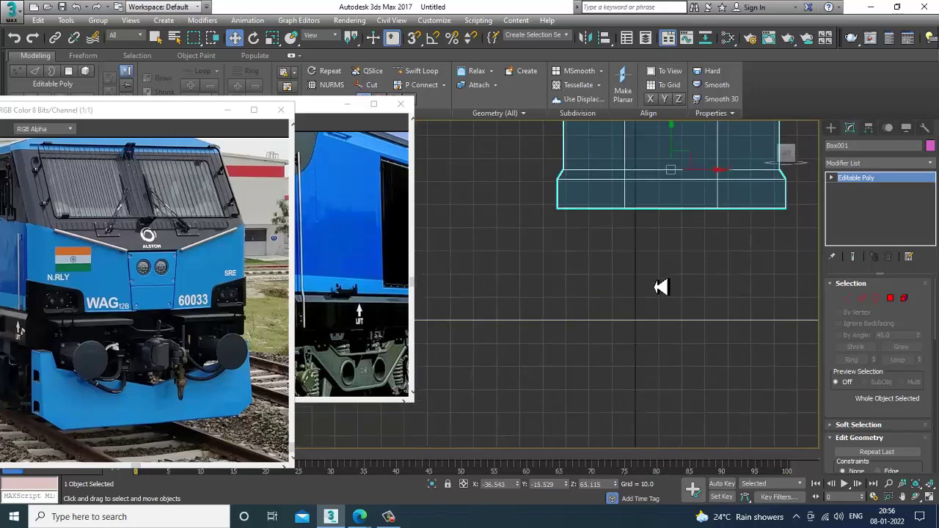
{"action": "scroll", "coordinate": [688, 259], "scroll_direction": "up", "scroll_amount": 2}
- Draw a Line spline from the skirt's lower corner straight down, through an angled corner, into the flat base of the front guard
{"action": "left_click", "coordinate": [832, 128]}
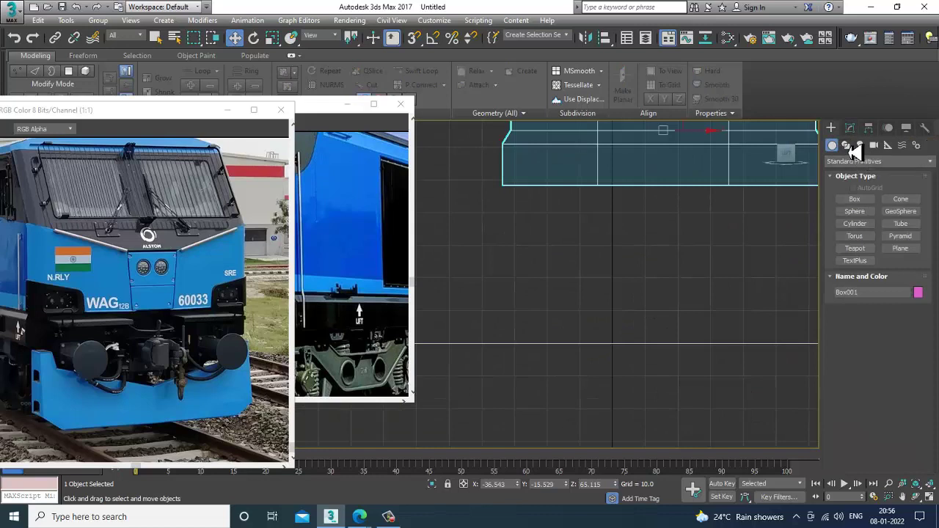
{"action": "left_click", "coordinate": [845, 145]}
{"action": "left_click", "coordinate": [854, 208]}
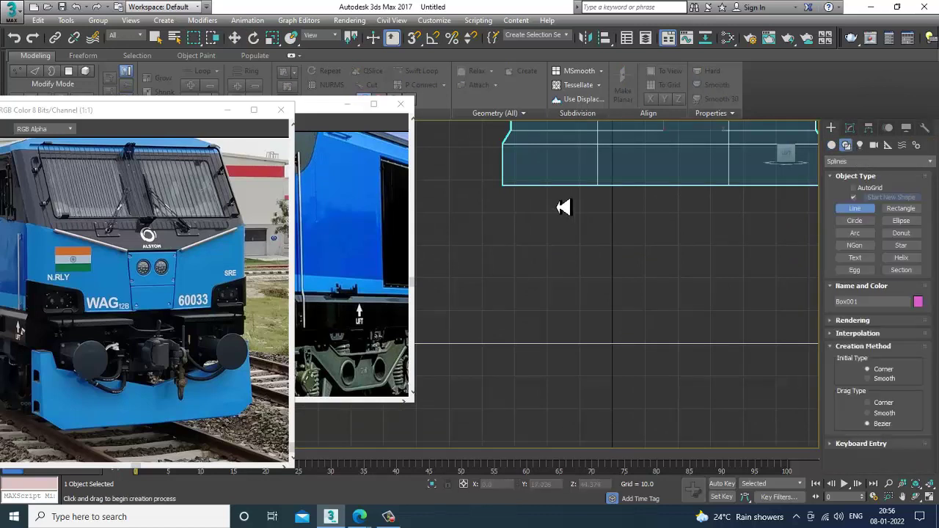
{"action": "middle_click_drag", "start_coordinate": [534, 219], "coordinate": [496, 230]}
{"action": "left_click", "coordinate": [465, 198]}
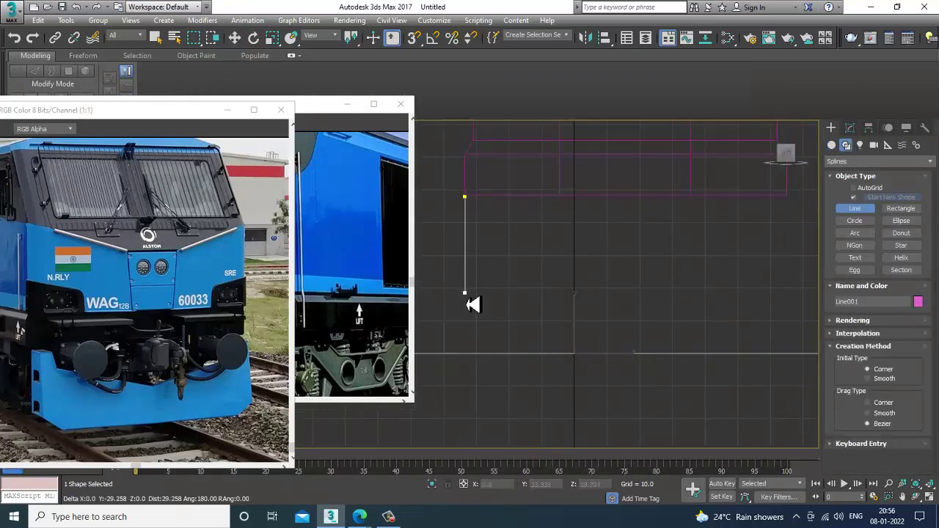
{"action": "left_click", "coordinate": [475, 323]}
{"action": "left_click", "coordinate": [520, 345]}
{"action": "middle_click_drag", "start_coordinate": [788, 346], "coordinate": [738, 351]}
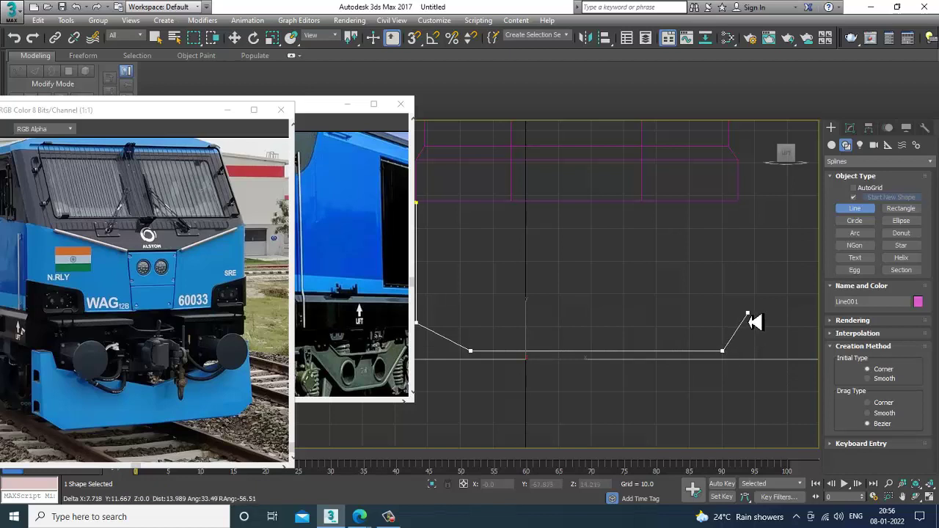
- Complete the front guard outline up its other side and across a V-notched top, closing the spline at its first vertex
{"action": "left_click", "coordinate": [718, 206]}
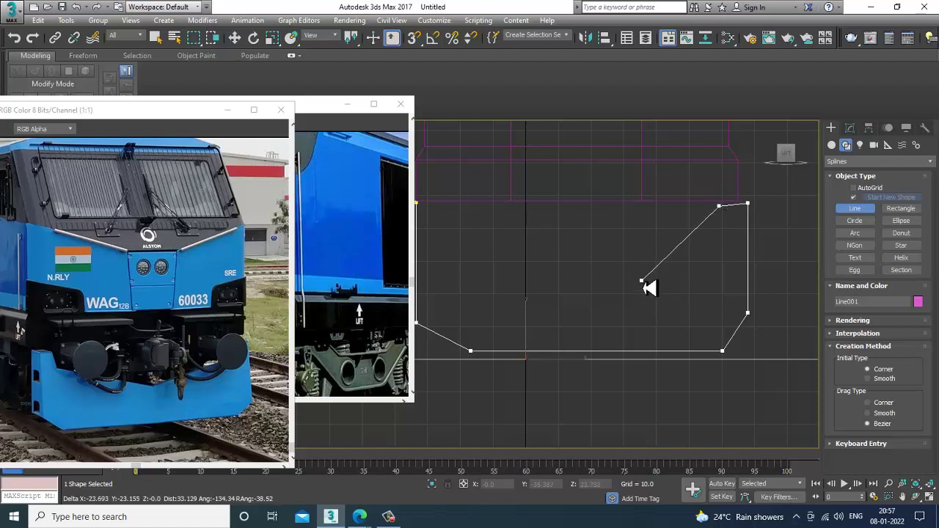
{"action": "left_click", "coordinate": [591, 295]}
{"action": "middle_click_drag", "start_coordinate": [598, 245], "coordinate": [701, 265]}
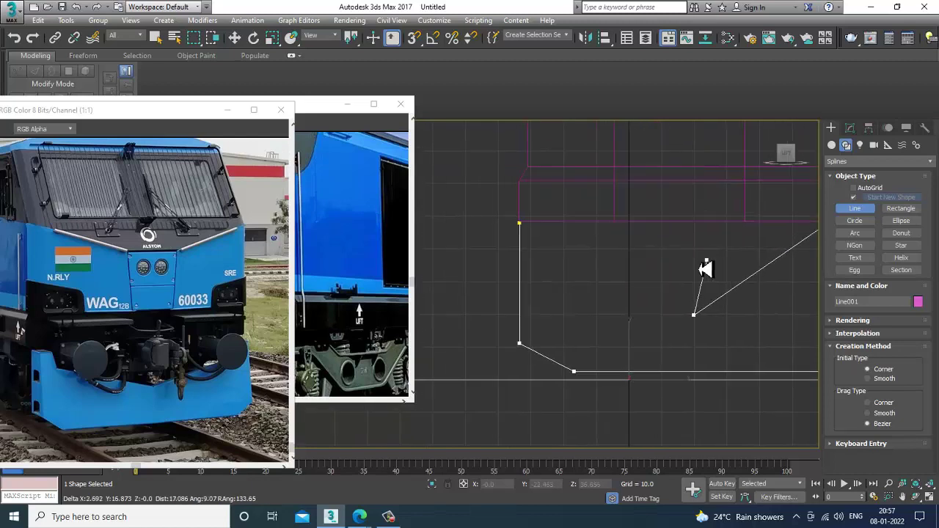
{"action": "mouse_move", "coordinate": [632, 289]}
{"action": "middle_mouse_down"}
{"action": "mouse_move", "coordinate": [563, 300]}
{"action": "mouse_move", "coordinate": [631, 291]}
{"action": "middle_mouse_up"}
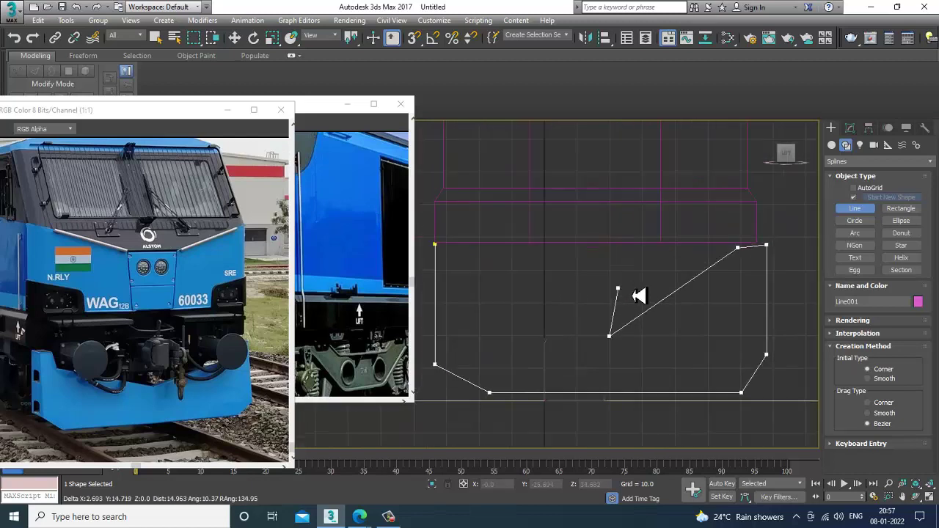
{"action": "left_click", "coordinate": [474, 247]}
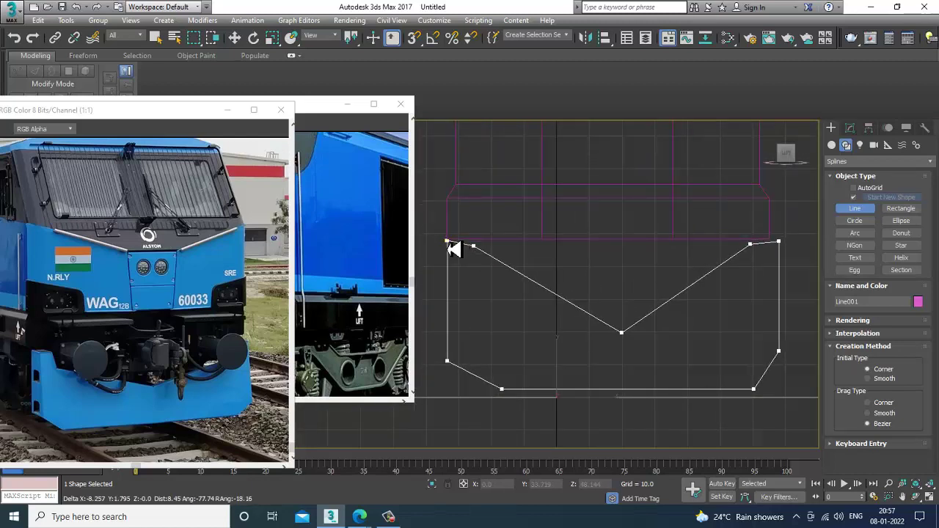
{"action": "left_click", "coordinate": [447, 240]}
{"action": "left_click", "coordinate": [450, 293]}
{"action": "right_click", "coordinate": [450, 294]}
{"action": "scroll", "coordinate": [572, 297], "scroll_direction": "down", "scroll_amount": 4}
{"action": "middle_click_drag", "start_coordinate": [596, 312], "coordinate": [593, 285]}
{"action": "scroll", "coordinate": [595, 290], "scroll_direction": "up", "scroll_amount": 2}
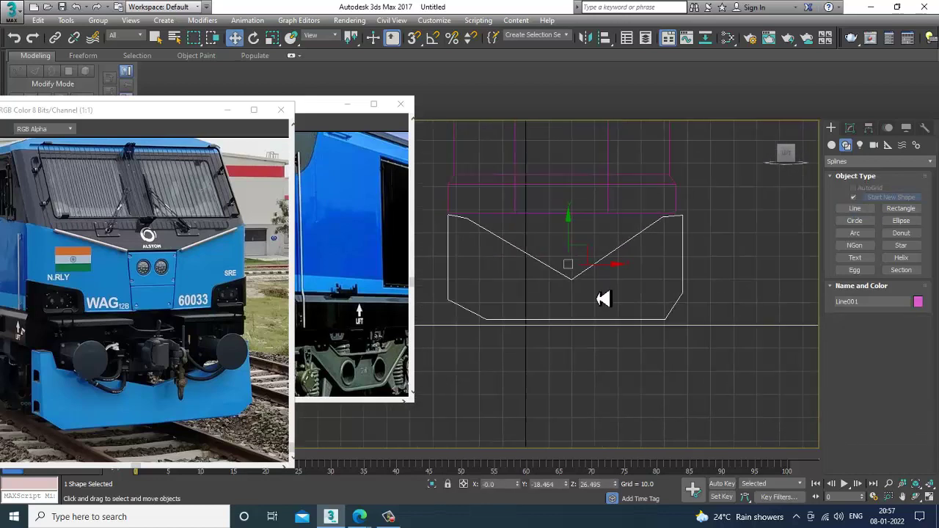
- Pull the guard outline's four far-side vertices inward to line up with the skirt edge and shift the V-notch vertex to match
{"action": "key", "text": "1"}
{"action": "left_click_drag", "start_coordinate": [741, 372], "coordinate": [739, 369]}
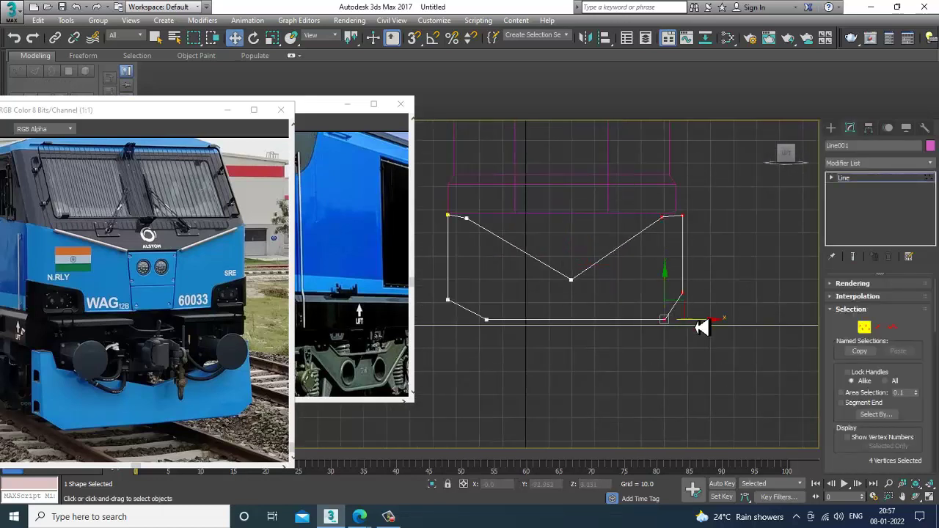
{"action": "left_click_drag", "start_coordinate": [702, 327], "coordinate": [686, 327]}
{"action": "left_click", "coordinate": [571, 280]}
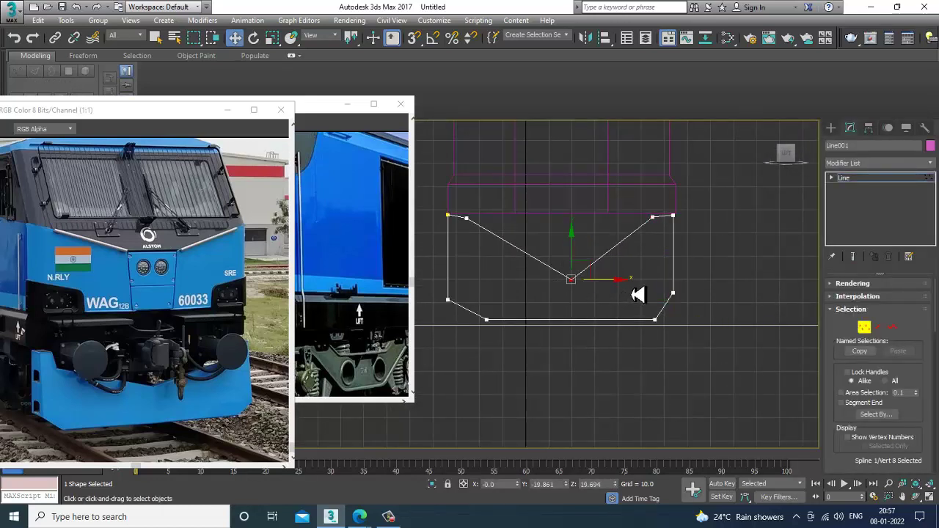
{"action": "left_click_drag", "start_coordinate": [616, 283], "coordinate": [611, 282]}
- Move the guard outline's far base corner inward to lengthen its chamfer, and leave vertex editing
{"action": "middle_click_drag", "start_coordinate": [444, 220], "coordinate": [478, 225]}
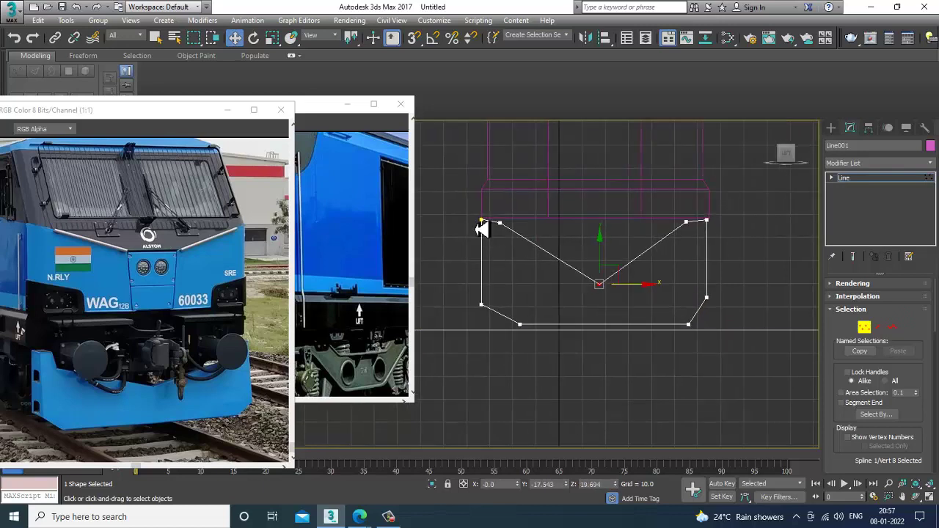
{"action": "middle_click_drag", "start_coordinate": [583, 258], "coordinate": [597, 257]}
{"action": "middle_click_drag", "start_coordinate": [666, 323], "coordinate": [655, 308]}
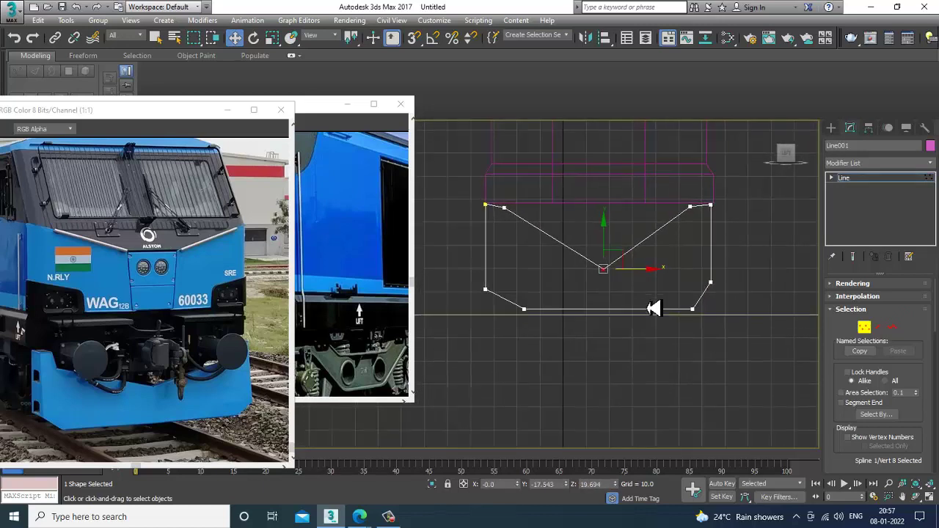
{"action": "left_click", "coordinate": [692, 308]}
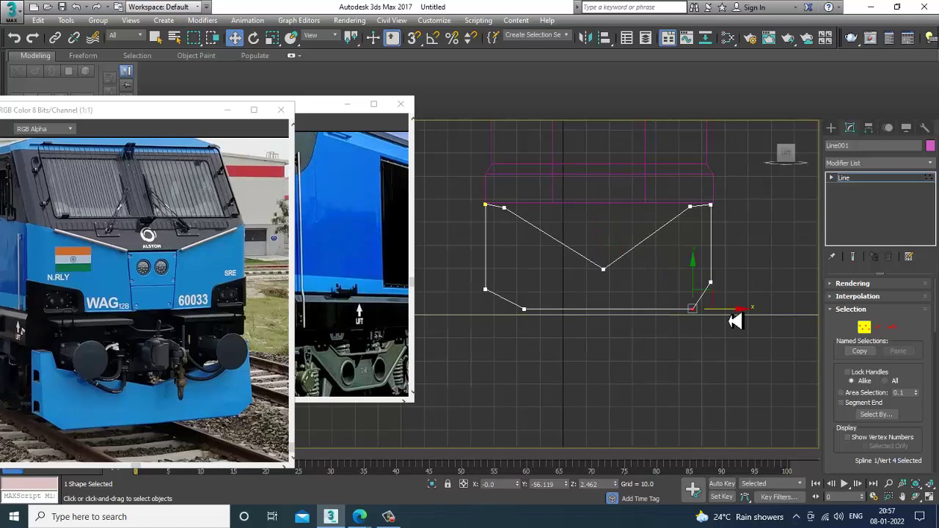
{"action": "left_click_drag", "start_coordinate": [730, 321], "coordinate": [715, 322]}
{"action": "mouse_move", "coordinate": [726, 323]}
{"action": "middle_mouse_down"}
{"action": "mouse_move", "coordinate": [695, 309]}
{"action": "mouse_move", "coordinate": [718, 325]}
{"action": "middle_mouse_up"}
{"action": "left_click", "coordinate": [864, 184]}
- In the Perspective view, apply an Extrude modifier to the front guard outline with an amount of 7.5
{"action": "key", "text": "alt+w"}
{"action": "middle_click", "coordinate": [692, 380]}
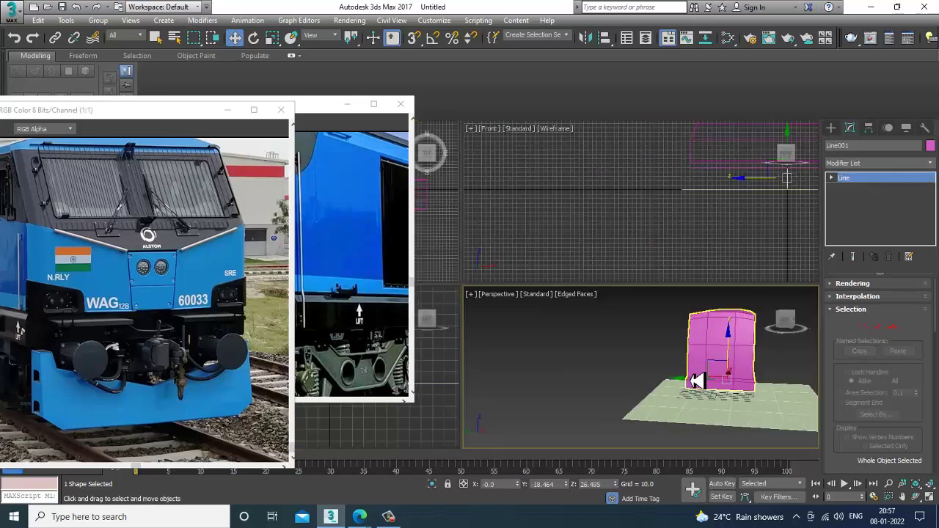
{"action": "key", "text": "alt+w"}
{"action": "middle_click_drag", "start_coordinate": [691, 380], "coordinate": [748, 242], "text": "alt"}
{"action": "left_click", "coordinate": [859, 169]}
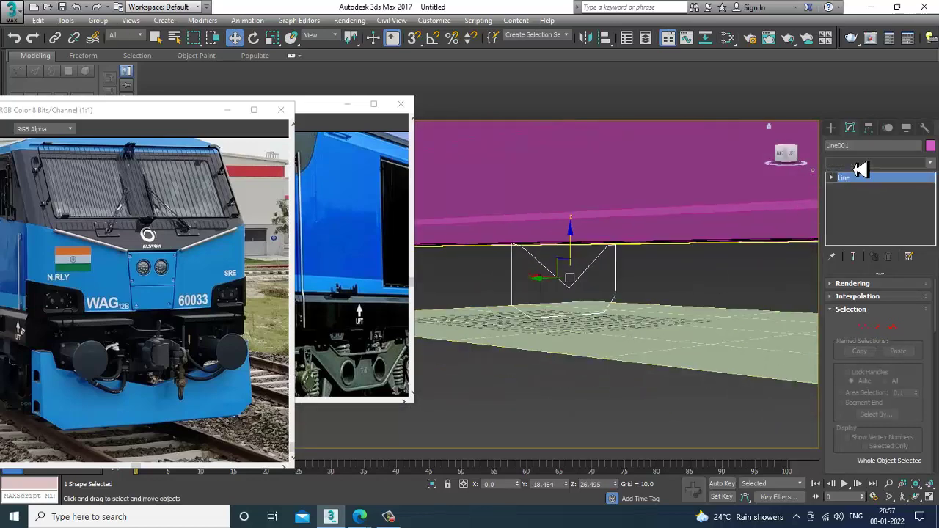
{"action": "type", "text": "ex"}
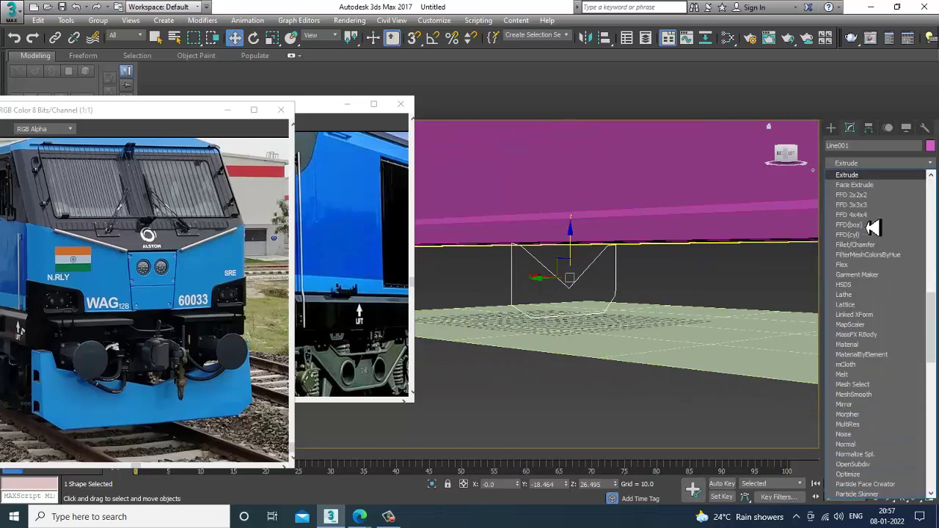
{"action": "key", "text": "Return"}
{"action": "middle_click_drag", "start_coordinate": [624, 406], "coordinate": [590, 321], "text": "alt"}
{"action": "left_click_drag", "start_coordinate": [915, 302], "coordinate": [919, 309]}
- Select all objects in the scene and recolour them with a grey custom colour
{"action": "middle_click_drag", "start_coordinate": [620, 300], "coordinate": [589, 308], "text": "alt"}
{"action": "scroll", "coordinate": [589, 308], "scroll_direction": "down", "scroll_amount": 4}
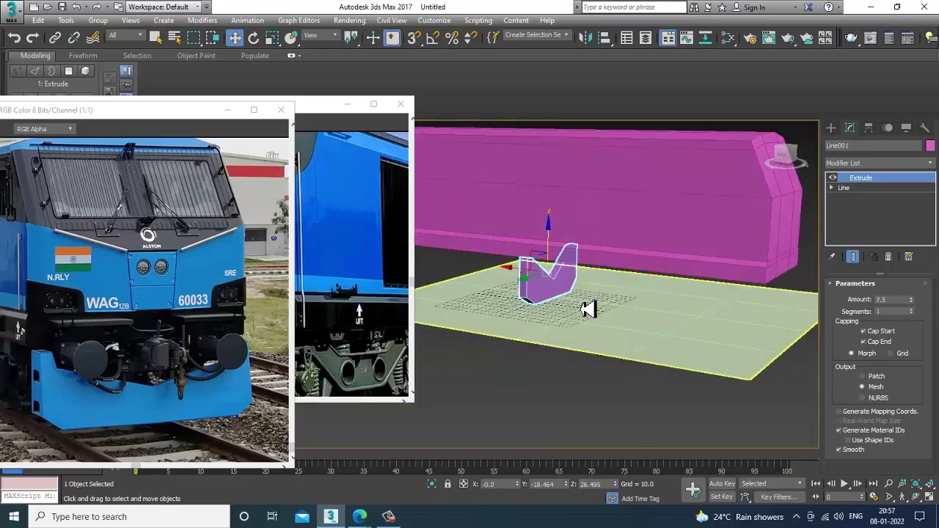
{"action": "key", "text": "ctrl+a"}
{"action": "left_click", "coordinate": [930, 146]}
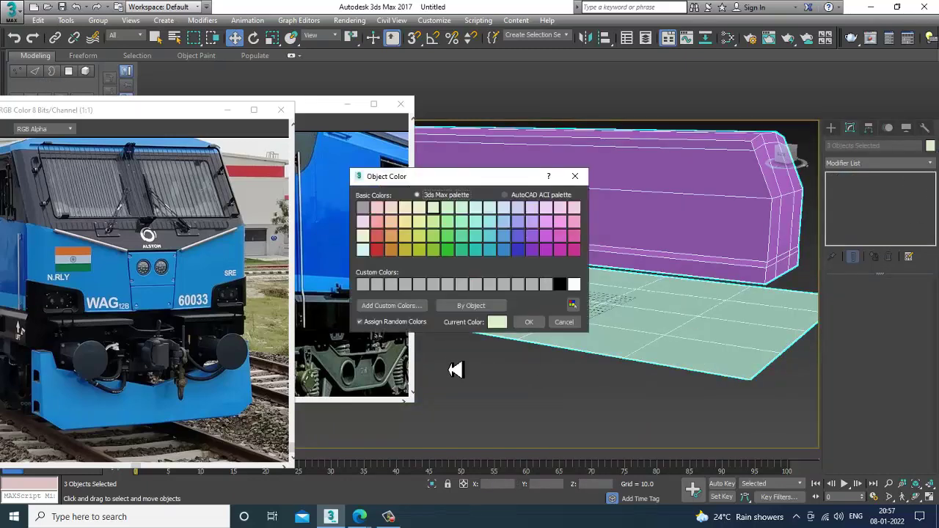
{"action": "left_click", "coordinate": [545, 284]}
{"action": "left_click", "coordinate": [529, 322]}
- Move the front guard along X to the front end of the body, at about -213.4
{"action": "left_click", "coordinate": [531, 281]}
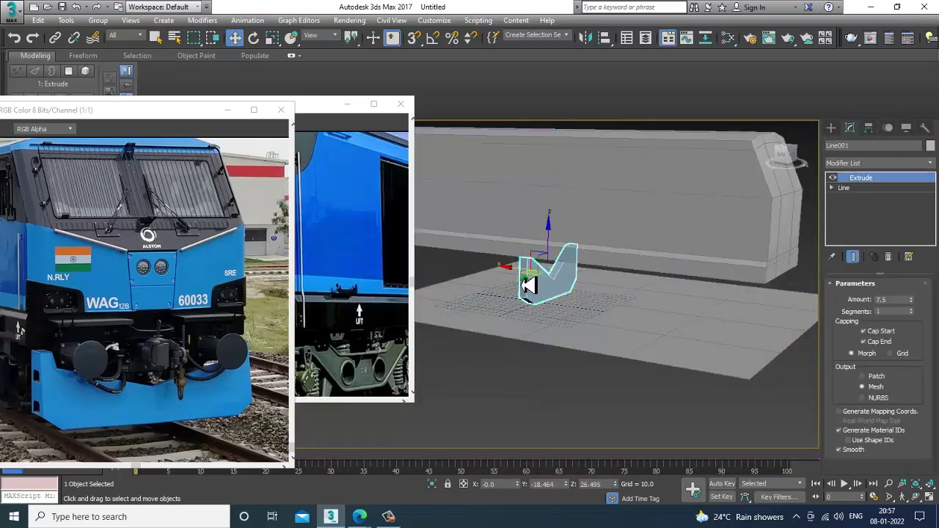
{"action": "left_click_drag", "start_coordinate": [525, 275], "coordinate": [748, 294]}
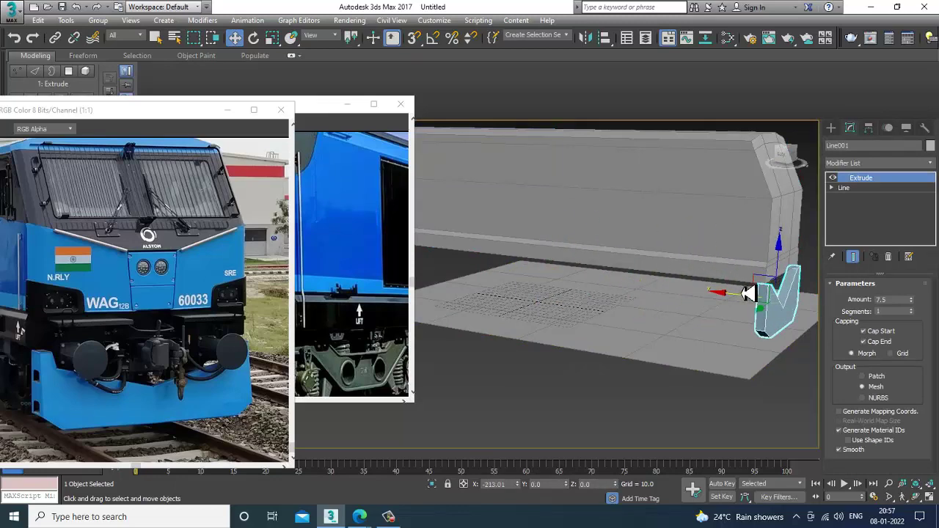
{"action": "middle_click_drag", "start_coordinate": [748, 293], "coordinate": [649, 292], "text": "alt"}
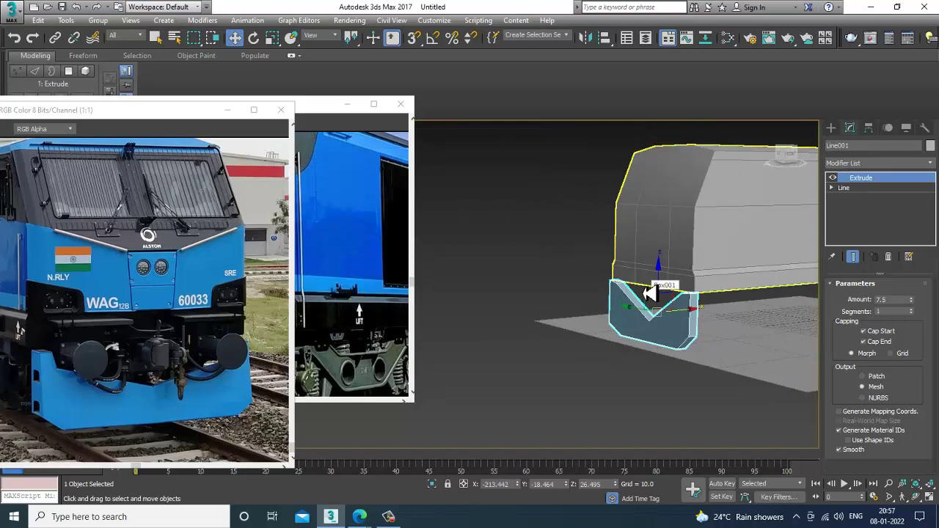
{"action": "middle_click_drag", "start_coordinate": [649, 292], "coordinate": [665, 281], "text": "alt"}
{"action": "scroll", "coordinate": [654, 288], "scroll_direction": "up", "scroll_amount": 4}
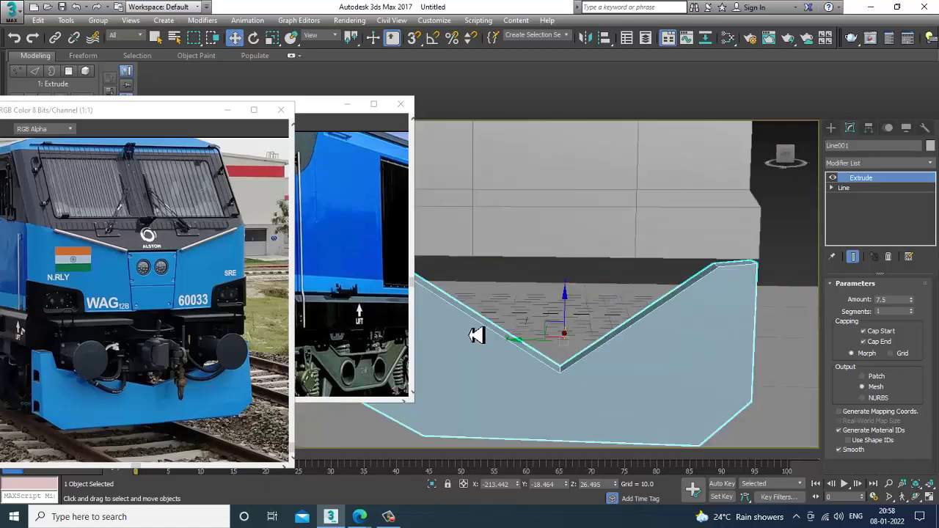
{"action": "middle_click_drag", "start_coordinate": [476, 335], "coordinate": [512, 308]}
{"action": "scroll", "coordinate": [546, 293], "scroll_direction": "down", "scroll_amount": 3}
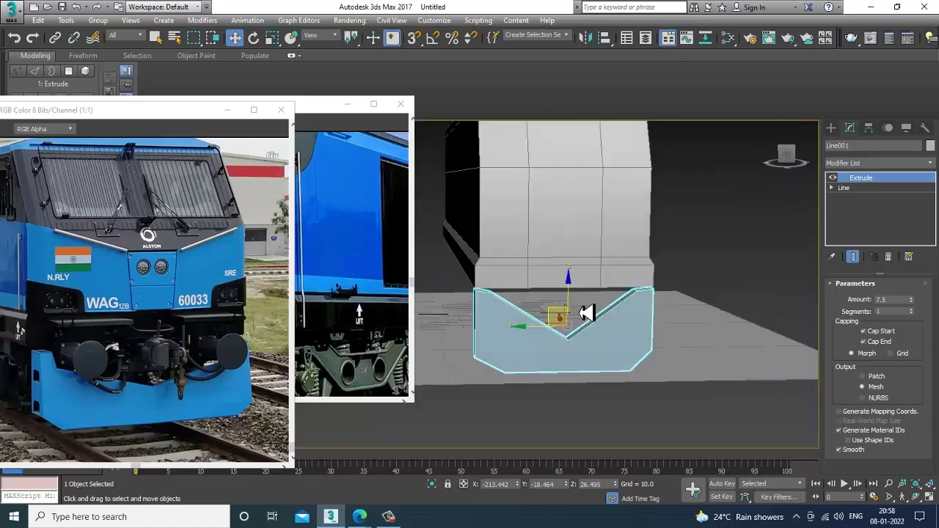
{"action": "middle_click_drag", "start_coordinate": [587, 310], "coordinate": [540, 329], "text": "alt"}
- Move the front guard farther out ahead of the body, to X about -224.4
{"action": "left_click", "coordinate": [682, 245], "text": "ctrl"}
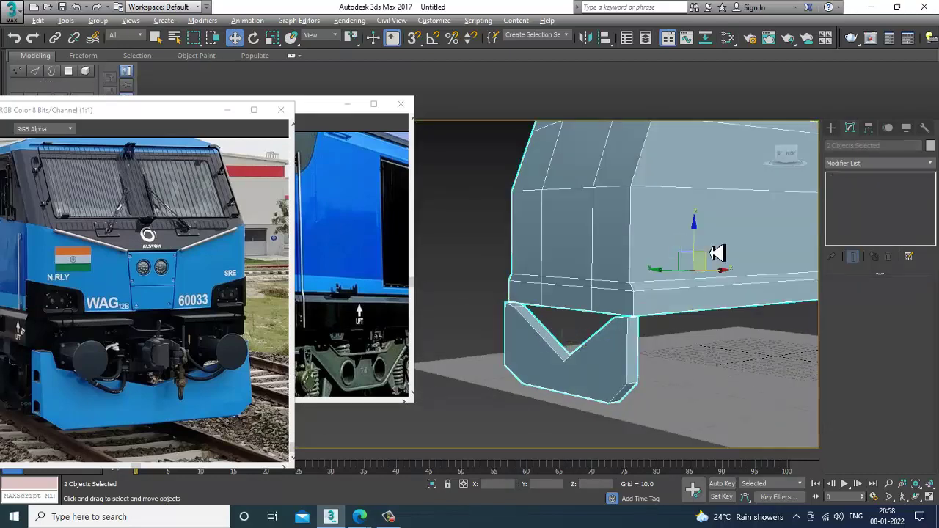
{"action": "middle_click_drag", "start_coordinate": [712, 259], "coordinate": [658, 300], "text": "alt"}
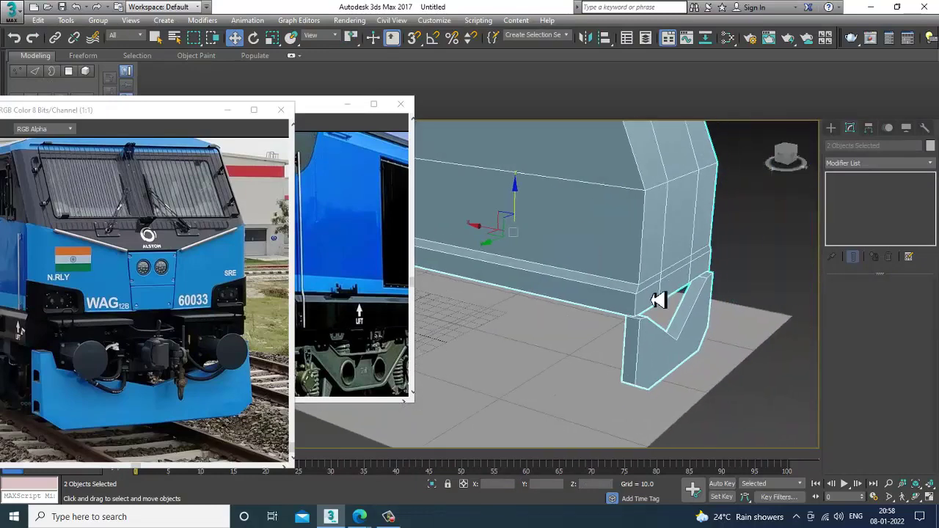
{"action": "left_click", "coordinate": [674, 358]}
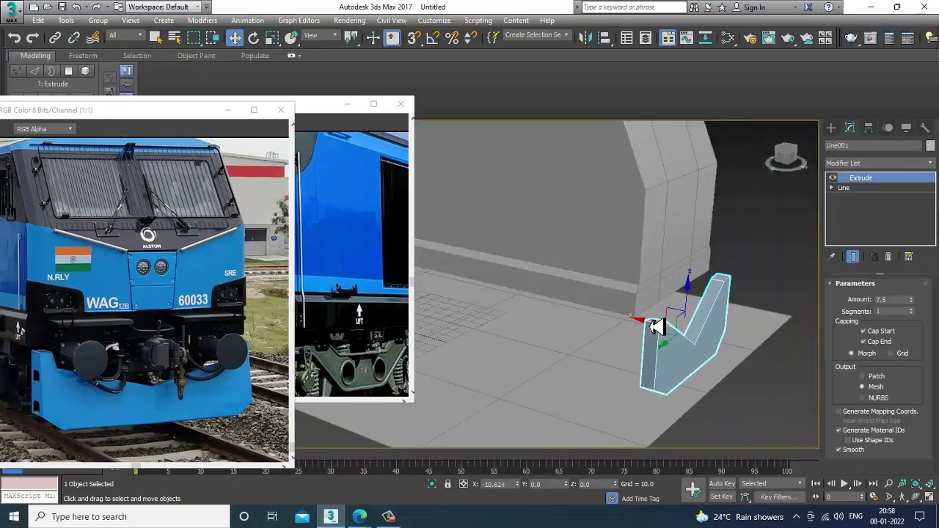
{"action": "middle_click_drag", "start_coordinate": [657, 326], "coordinate": [693, 327], "text": "alt"}
- Enlarge the coupler area of the front reference photo and show the Front view at full size, framed on the guard and skirt corner
{"action": "left_click", "coordinate": [96, 392]}
{"action": "scroll", "coordinate": [151, 362], "scroll_direction": "up", "scroll_amount": 1}
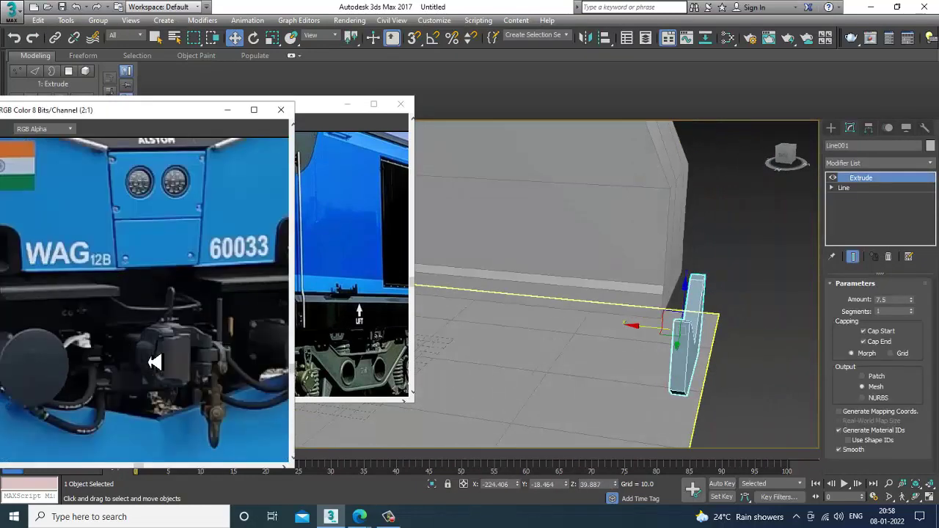
{"action": "scroll", "coordinate": [155, 362], "scroll_direction": "down", "scroll_amount": 2}
{"action": "middle_click_drag", "start_coordinate": [528, 350], "coordinate": [713, 313], "text": "alt"}
{"action": "scroll", "coordinate": [713, 313], "scroll_direction": "up", "scroll_amount": 3}
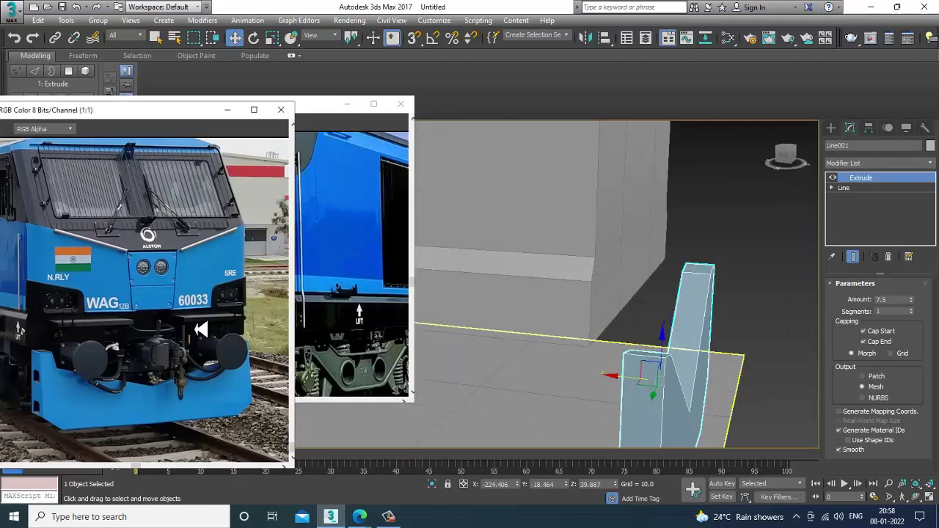
{"action": "scroll", "coordinate": [199, 335], "scroll_direction": "up", "scroll_amount": 2}
{"action": "left_click", "coordinate": [834, 129]}
{"action": "key", "text": "alt+w"}
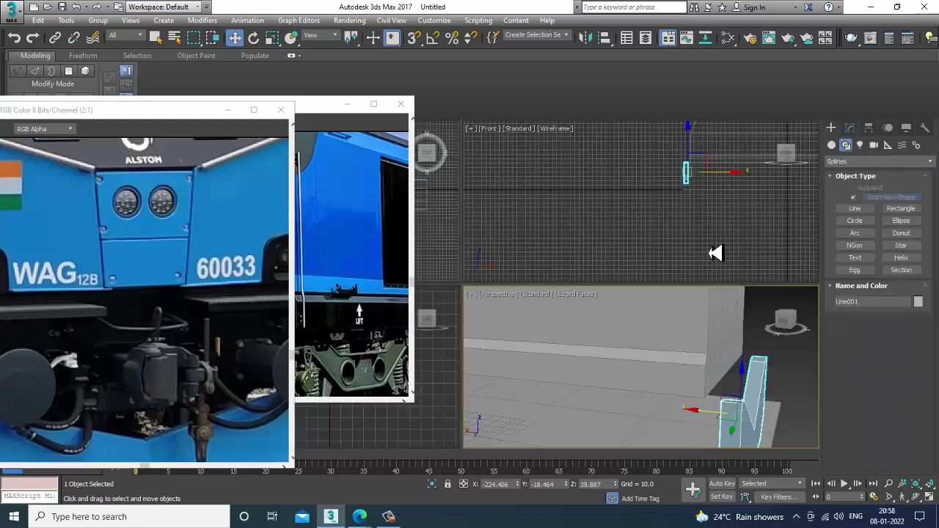
{"action": "scroll", "coordinate": [629, 255], "scroll_direction": "down", "scroll_amount": 1}
{"action": "key", "text": "alt+w"}
{"action": "scroll", "coordinate": [594, 254], "scroll_direction": "up", "scroll_amount": 3}
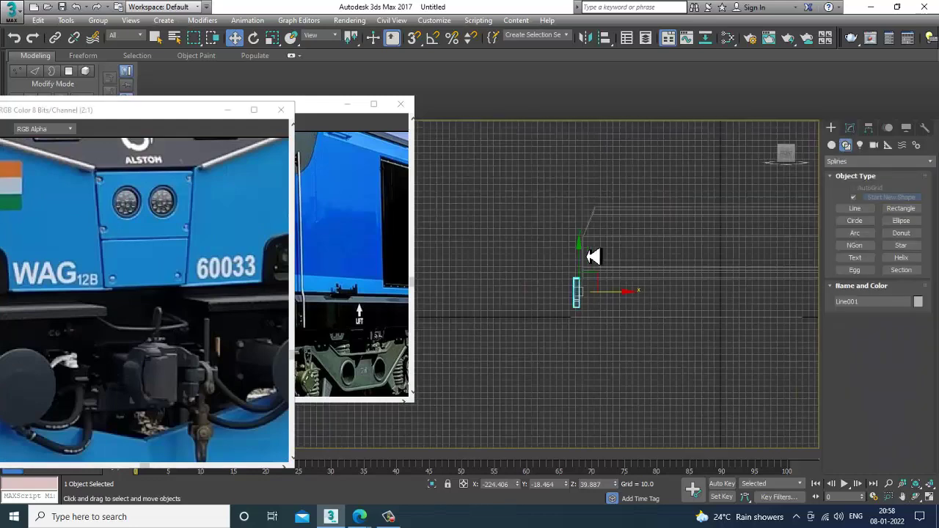
{"action": "scroll", "coordinate": [609, 286], "scroll_direction": "up", "scroll_amount": 1}
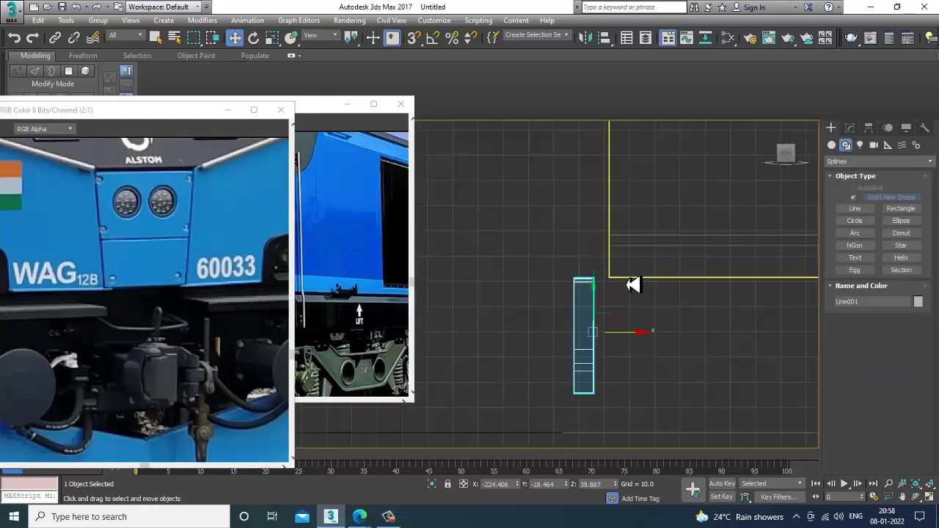
- Draw an open Line bracket from the skirt's lower front corner: a short rise, about 42.1 forward, and about 5.6 down
{"action": "left_click", "coordinate": [855, 209]}
{"action": "middle_click_drag", "start_coordinate": [621, 311], "coordinate": [635, 313]}
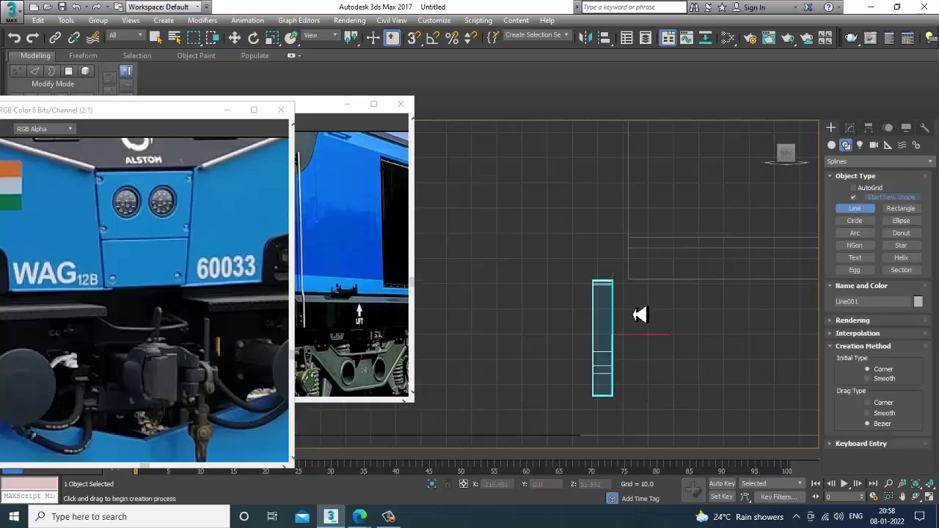
{"action": "left_click", "coordinate": [627, 277]}
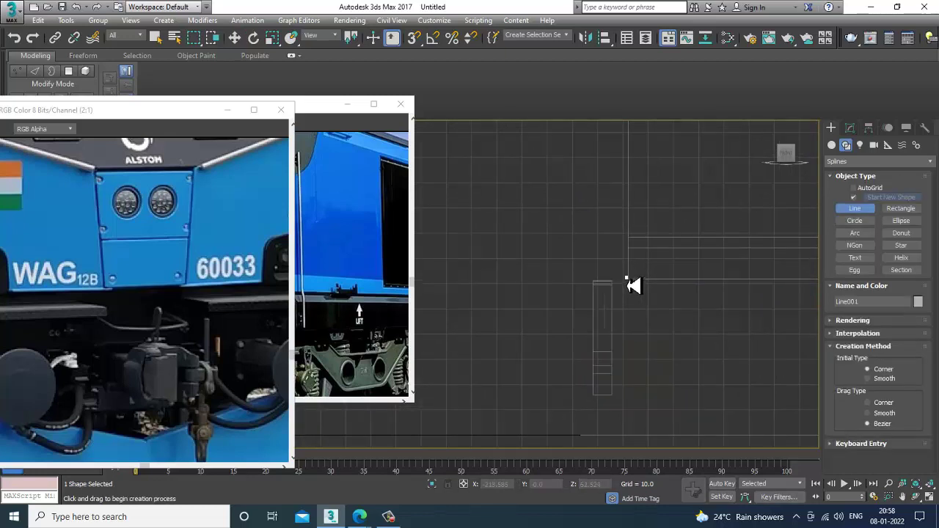
{"action": "left_click", "coordinate": [626, 263]}
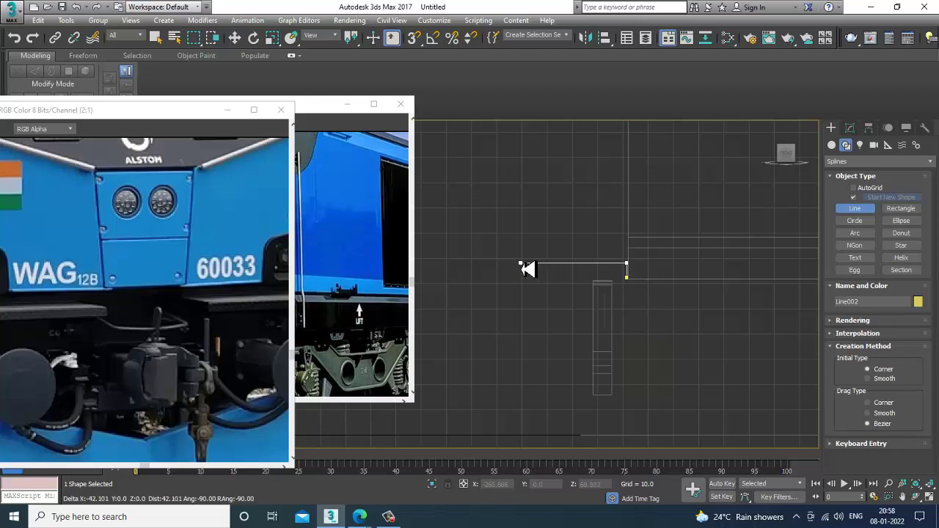
{"action": "left_click", "coordinate": [520, 263]}
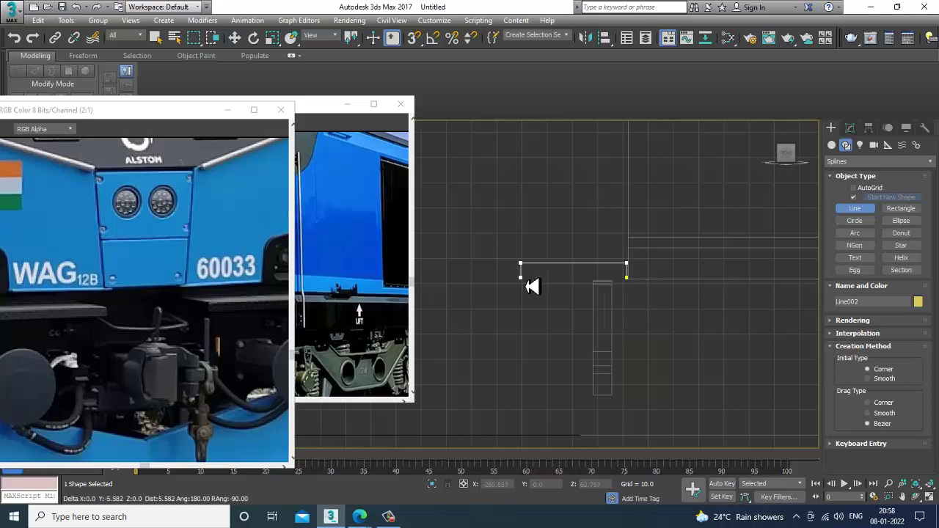
{"action": "left_click", "coordinate": [521, 277]}
{"action": "right_click", "coordinate": [521, 277]}
{"action": "right_click", "coordinate": [521, 277]}
- In the Perspective view, shorten the bracket line by moving its two outer vertices along X toward the body
{"action": "key", "text": "alt+w"}
{"action": "middle_click", "coordinate": [697, 394]}
{"action": "key", "text": "alt+w"}
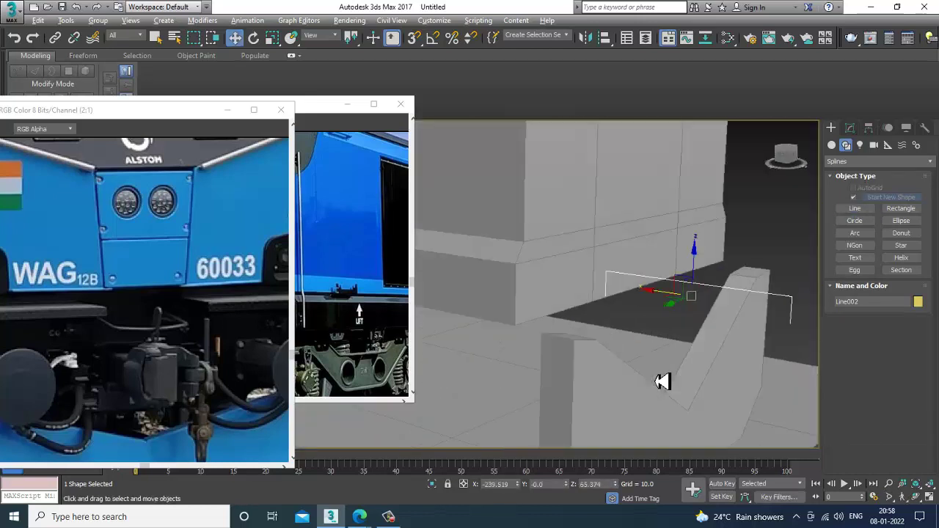
{"action": "scroll", "coordinate": [658, 382], "scroll_direction": "down", "scroll_amount": 5}
{"action": "middle_click_drag", "start_coordinate": [661, 382], "coordinate": [694, 359]}
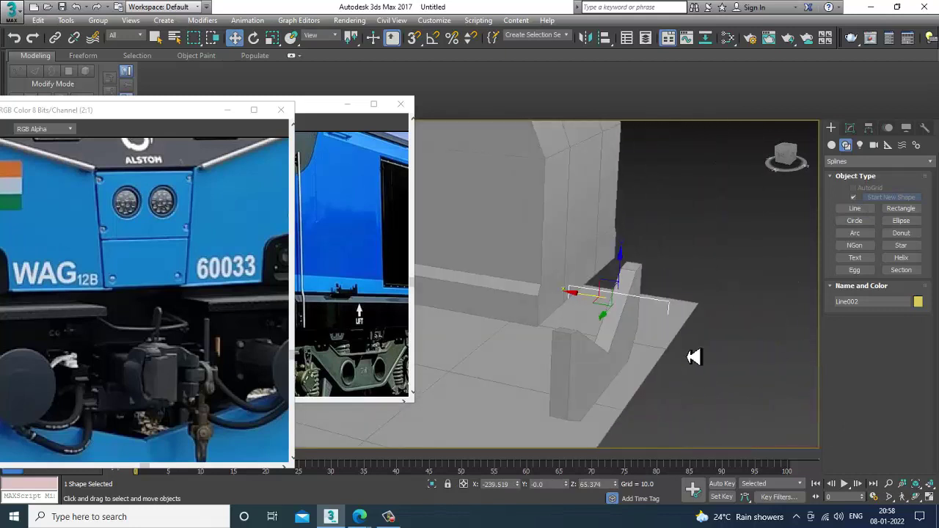
{"action": "key", "text": "1"}
{"action": "mouse_move", "coordinate": [634, 290]}
{"action": "left_mouse_down"}
{"action": "mouse_move", "coordinate": [670, 331]}
{"action": "mouse_move", "coordinate": [632, 306]}
{"action": "left_mouse_up"}
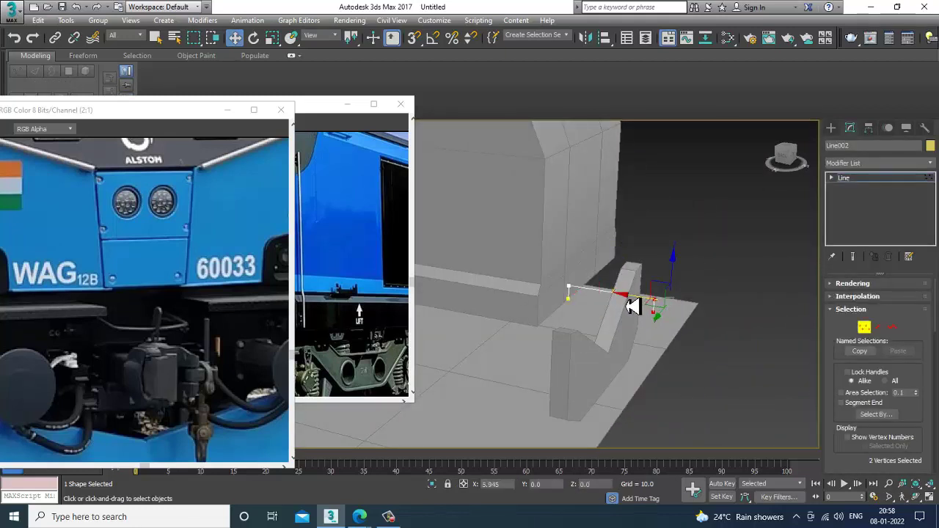
{"action": "left_click", "coordinate": [871, 179]}
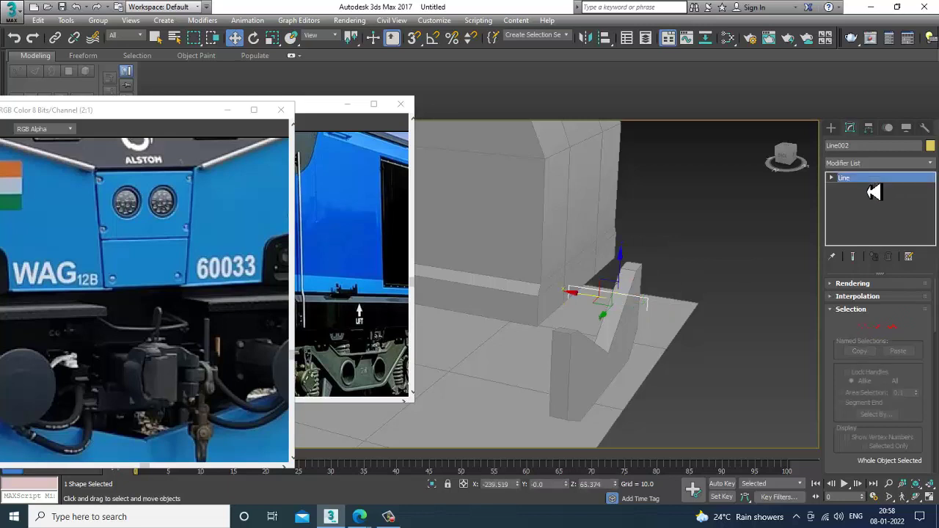
- Enable the bracket line in the viewport with a rectangular section, length 27.9 and width 2.0
{"action": "left_click", "coordinate": [849, 285]}
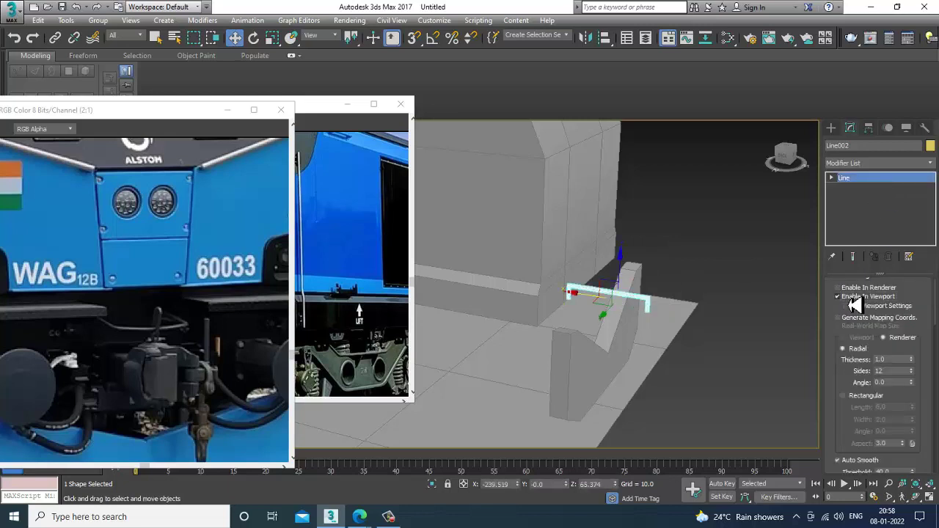
{"action": "left_click", "coordinate": [842, 395]}
{"action": "middle_click_drag", "start_coordinate": [701, 293], "coordinate": [683, 303], "text": "alt"}
{"action": "scroll", "coordinate": [683, 303], "scroll_direction": "up", "scroll_amount": 4}
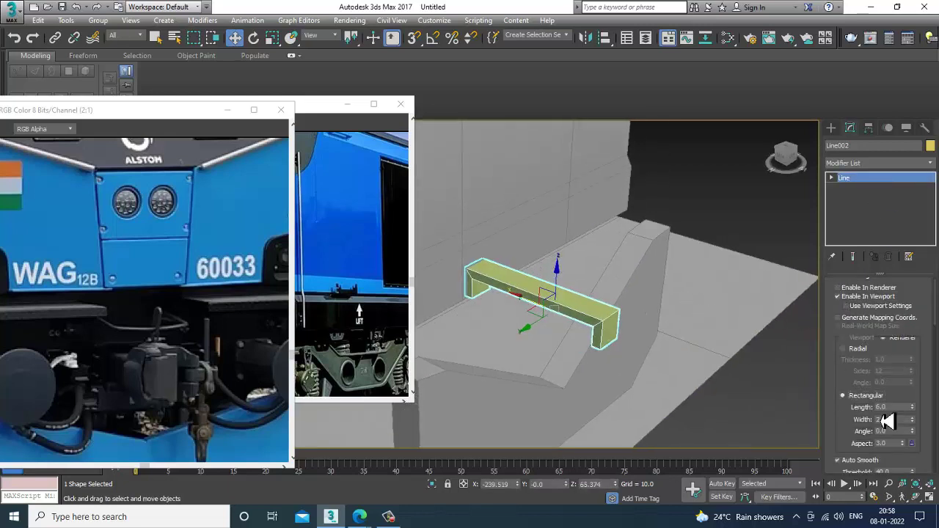
{"action": "left_click_drag", "start_coordinate": [921, 421], "coordinate": [878, 200]}
- Move the bracket plate along Y to one side of the guard, at about 15.8, to match the reference photo
{"action": "scroll", "coordinate": [694, 237], "scroll_direction": "down", "scroll_amount": 4}
{"action": "middle_click_drag", "start_coordinate": [694, 236], "coordinate": [546, 304], "text": "alt"}
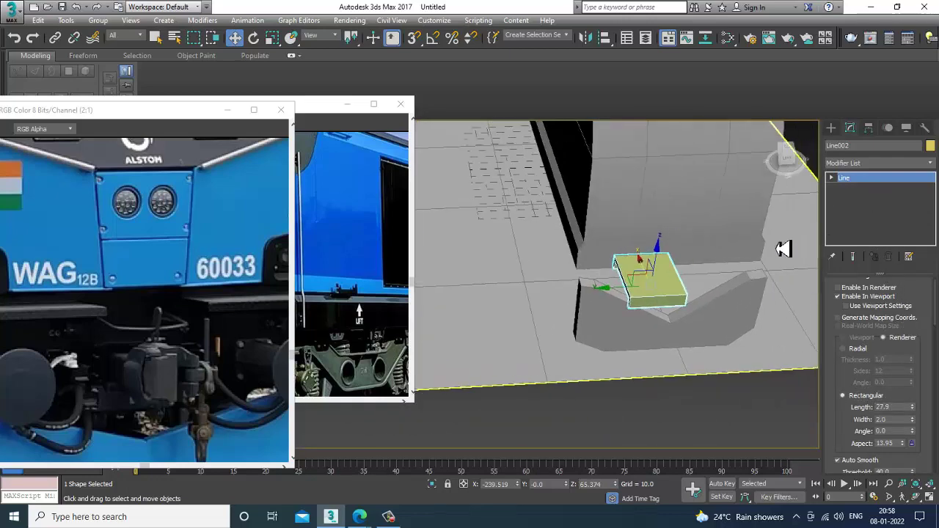
{"action": "scroll", "coordinate": [784, 247], "scroll_direction": "up", "scroll_amount": 2}
{"action": "left_click_drag", "start_coordinate": [546, 317], "coordinate": [509, 317]}
{"action": "scroll", "coordinate": [130, 325], "scroll_direction": "down", "scroll_amount": 3}
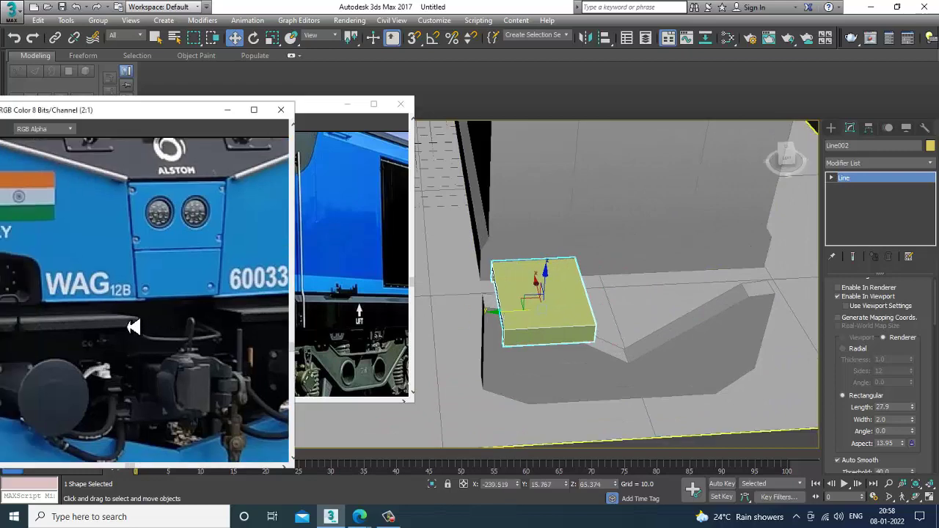
- Reduce the bracket plate's rectangular section width to 1.12 to thin the plate
{"action": "middle_click_drag", "start_coordinate": [549, 333], "coordinate": [778, 334], "text": "alt"}
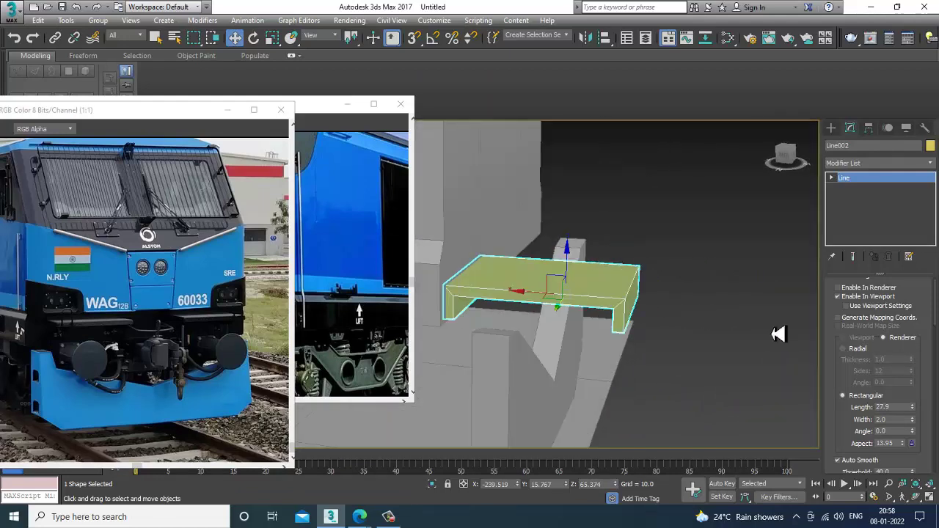
{"action": "left_click_drag", "start_coordinate": [921, 416], "coordinate": [933, 463]}
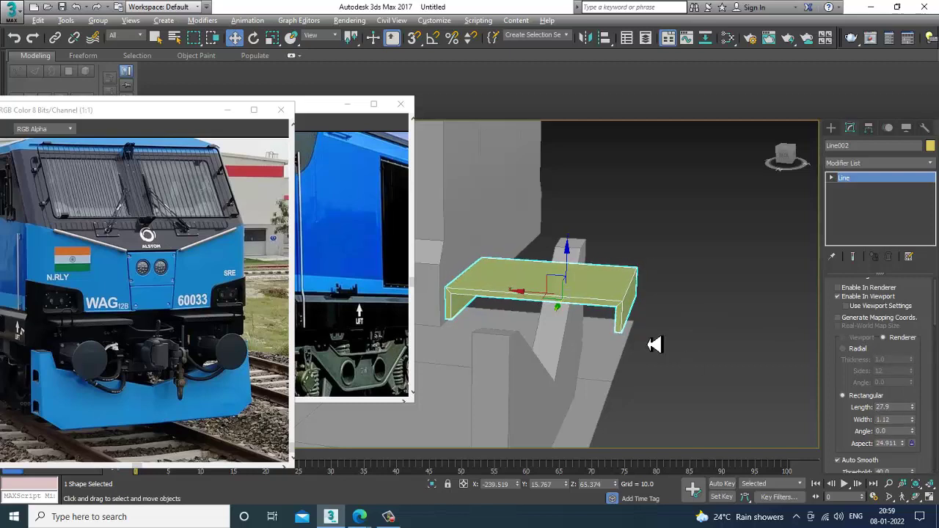
{"action": "middle_click_drag", "start_coordinate": [654, 345], "coordinate": [669, 321], "text": "alt"}
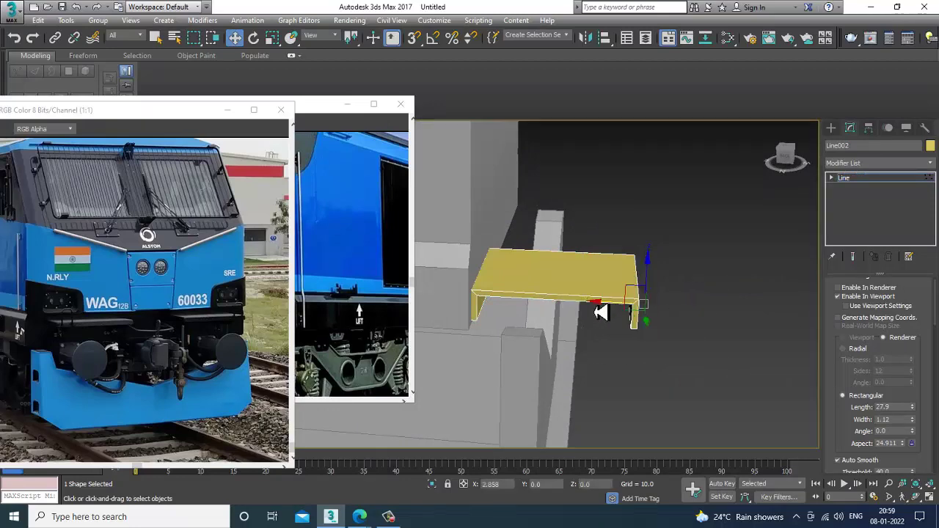
- In the Front view, shorten both bent-down ends of the bracket plate by raising their end vertices about 3.3
{"action": "middle_click_drag", "start_coordinate": [595, 313], "coordinate": [629, 289], "text": "alt"}
{"action": "key", "text": "alt+w"}
{"action": "right_click", "coordinate": [641, 193]}
{"action": "key", "text": "alt+w"}
{"action": "scroll", "coordinate": [550, 309], "scroll_direction": "up", "scroll_amount": 2}
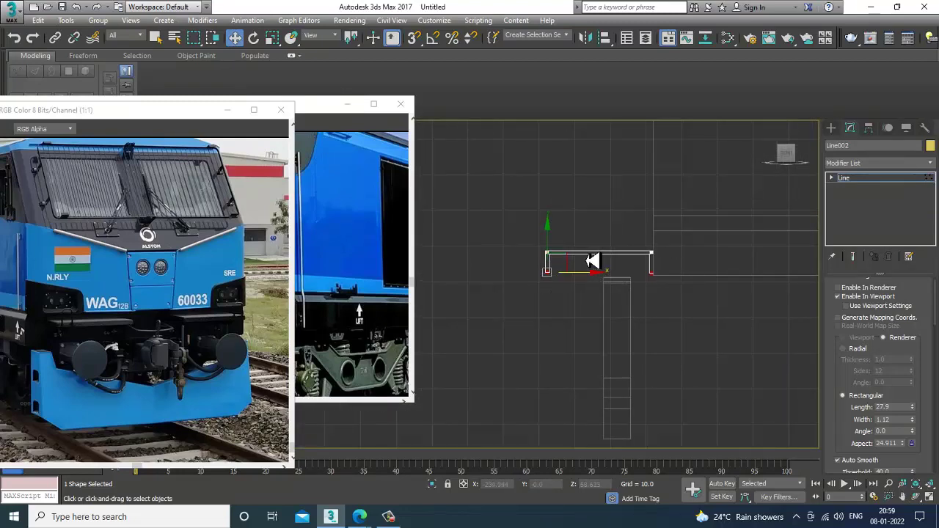
{"action": "left_click_drag", "start_coordinate": [552, 251], "coordinate": [554, 242]}
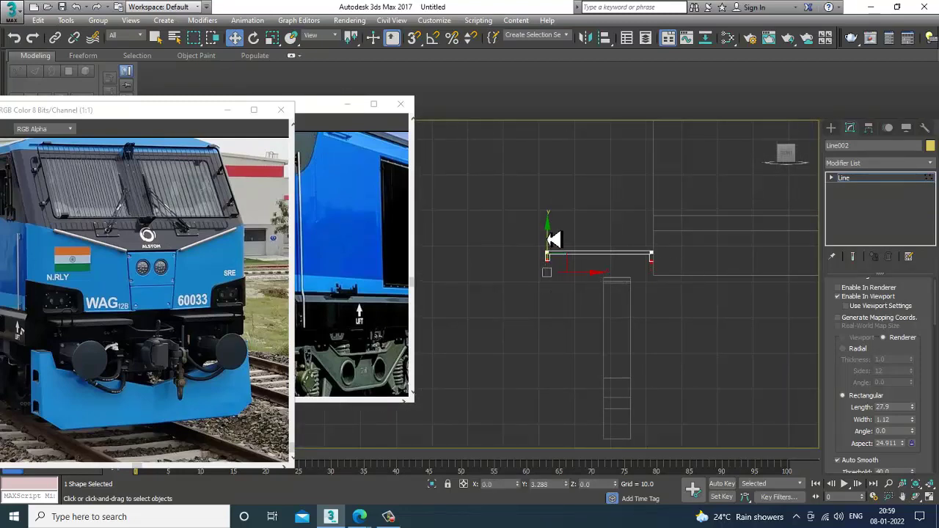
{"action": "key", "text": "alt+w"}
{"action": "right_click", "coordinate": [723, 366]}
{"action": "key", "text": "alt+w"}
{"action": "left_click", "coordinate": [851, 181]}
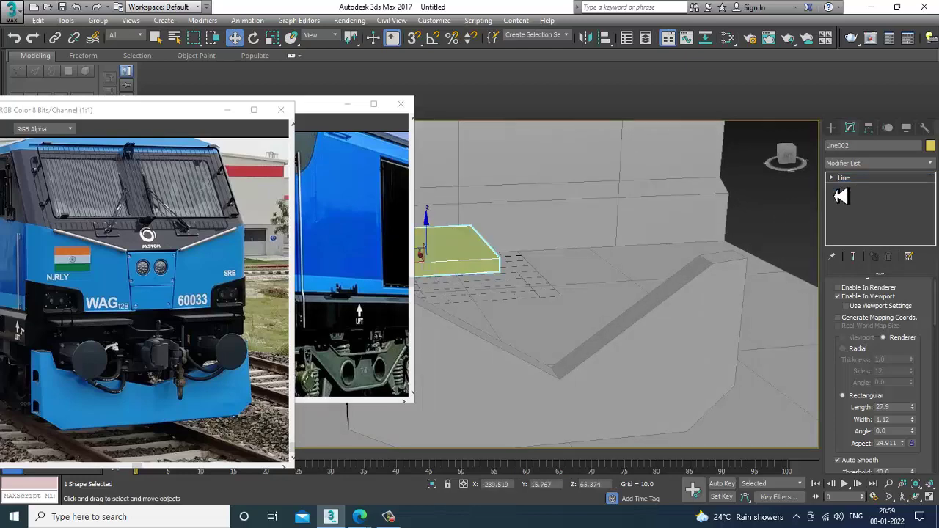
- In the Perspective view, copy the bracket plate along Y to the other side of the guard, at about -48.2
{"action": "middle_click_drag", "start_coordinate": [615, 258], "coordinate": [487, 303], "text": "alt"}
{"action": "scroll", "coordinate": [589, 271], "scroll_direction": "down", "scroll_amount": 3}
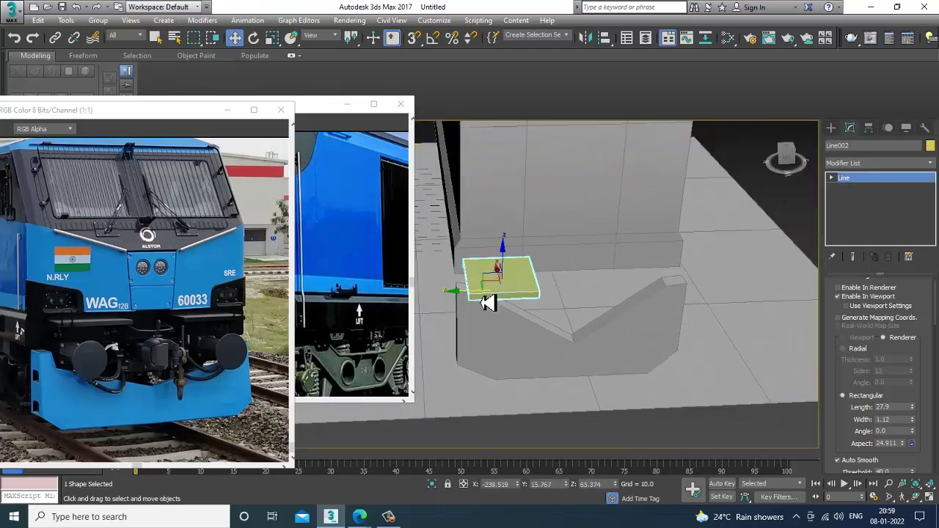
{"action": "left_click_drag", "start_coordinate": [471, 300], "coordinate": [623, 290], "text": "shift"}
{"action": "left_click", "coordinate": [479, 311]}
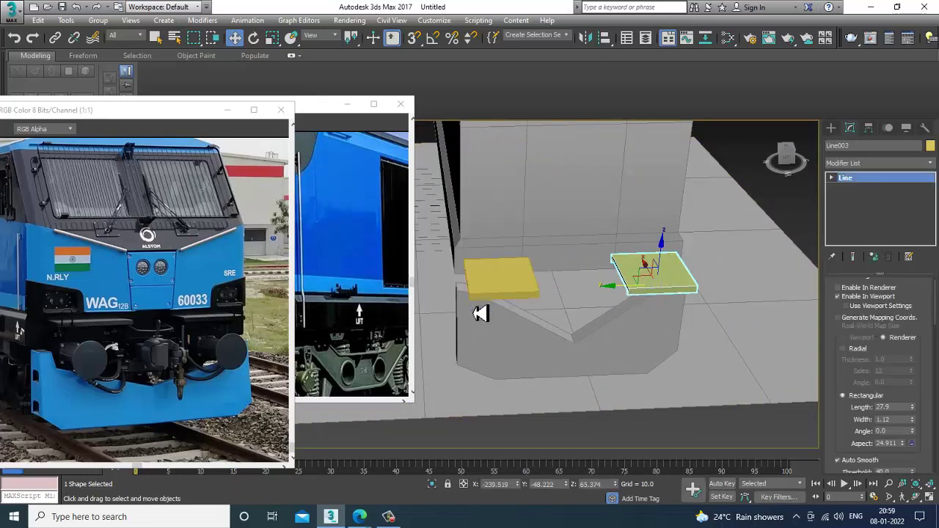
- Select all five objects of the model and give them the same grey object color
{"action": "mouse_move", "coordinate": [628, 284]}
{"action": "middle_mouse_down", "text": "alt"}
{"action": "mouse_move", "coordinate": [587, 314]}
{"action": "mouse_move", "coordinate": [614, 279]}
{"action": "mouse_move", "coordinate": [640, 273]}
{"action": "middle_mouse_up", "text": "alt"}
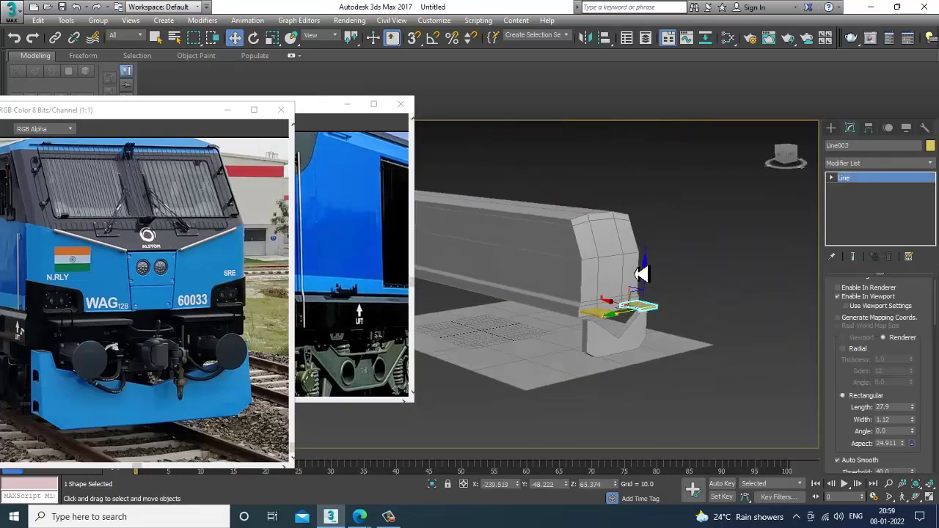
{"action": "left_click_drag", "start_coordinate": [516, 431], "coordinate": [509, 423]}
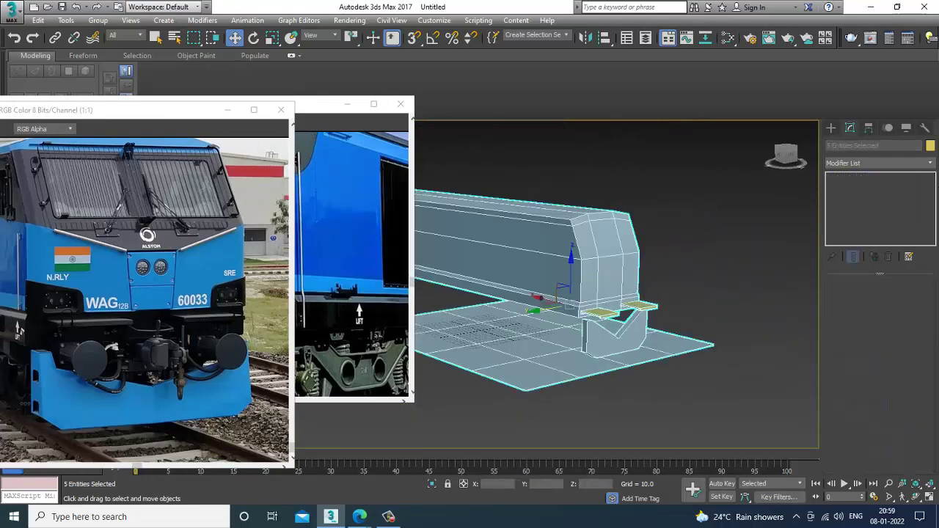
{"action": "left_click", "coordinate": [930, 146]}
{"action": "left_click", "coordinate": [548, 285]}
{"action": "left_click", "coordinate": [530, 323]}
{"action": "left_click", "coordinate": [734, 260]}
{"action": "middle_click_drag", "start_coordinate": [632, 280], "coordinate": [652, 268], "text": "alt"}
{"action": "left_click", "coordinate": [638, 286]}
{"action": "middle_click_drag", "start_coordinate": [292, 308], "coordinate": [294, 321]}
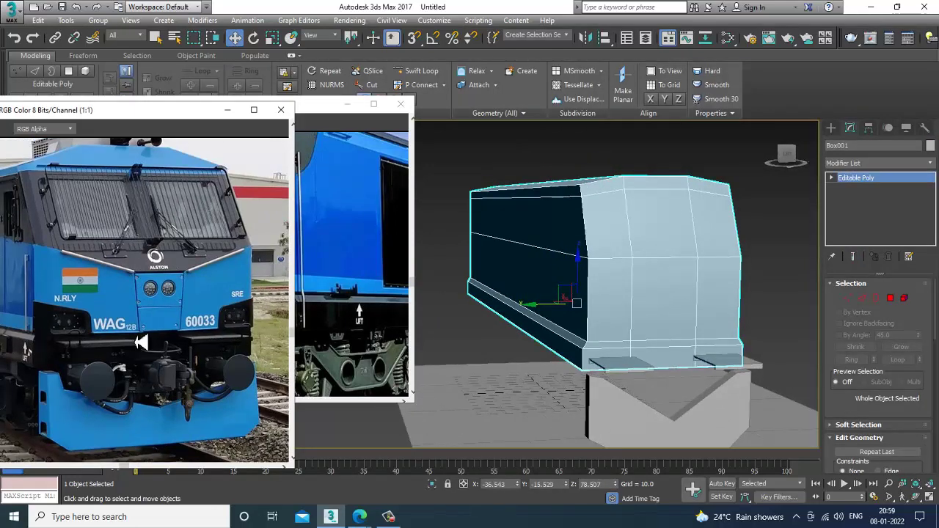
{"action": "scroll", "coordinate": [141, 342], "scroll_direction": "up", "scroll_amount": 1}
{"action": "left_click", "coordinate": [634, 294]}
{"action": "key", "text": "alt+w"}
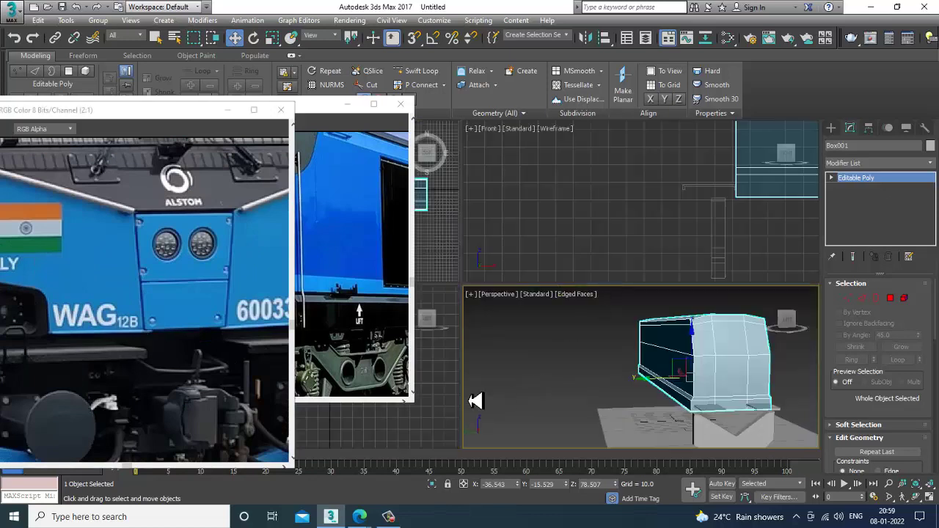
{"action": "middle_click_drag", "start_coordinate": [731, 188], "coordinate": [683, 190]}
{"action": "key", "text": "alt+w"}
{"action": "scroll", "coordinate": [529, 271], "scroll_direction": "up", "scroll_amount": 2}
{"action": "middle_click_drag", "start_coordinate": [444, 316], "coordinate": [584, 310]}
{"action": "middle_click_drag", "start_coordinate": [558, 275], "coordinate": [555, 306]}
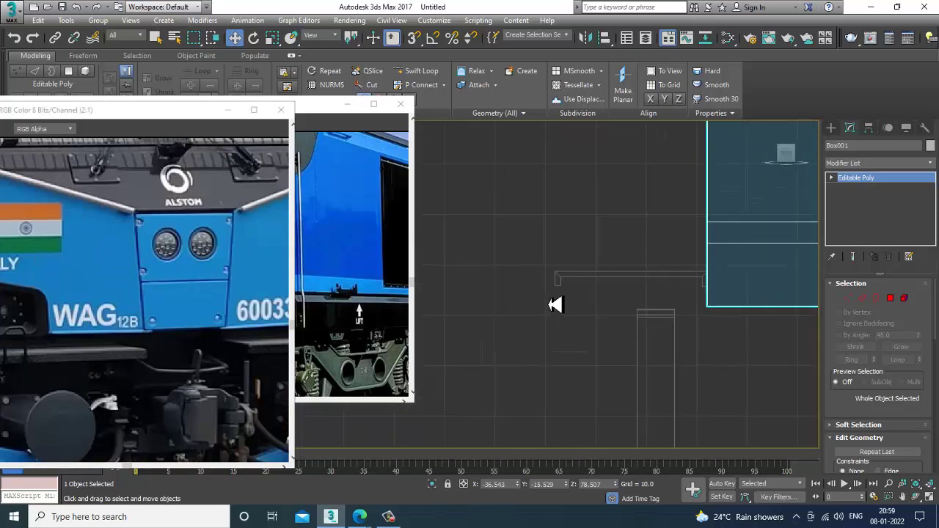
{"action": "scroll", "coordinate": [550, 278], "scroll_direction": "up", "scroll_amount": 4}
{"action": "scroll", "coordinate": [625, 286], "scroll_direction": "up", "scroll_amount": 2}
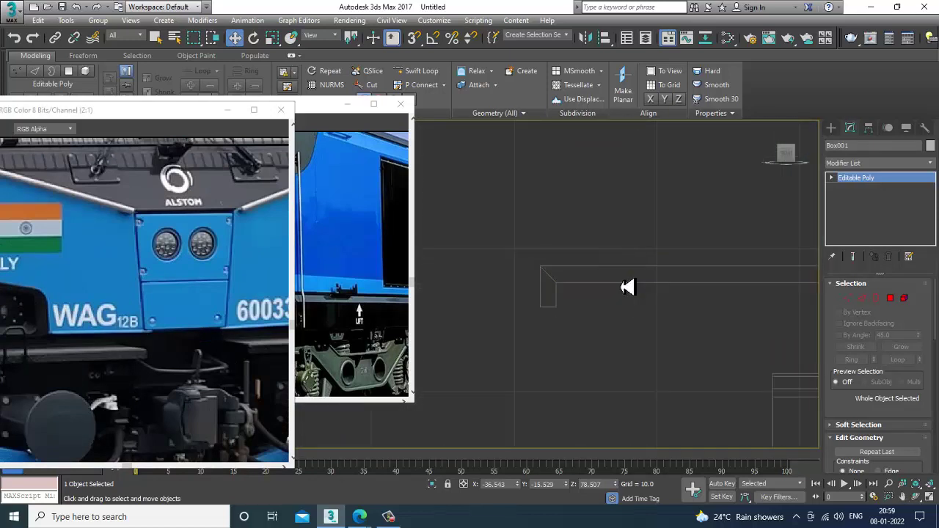
{"action": "left_click", "coordinate": [830, 128]}
{"action": "left_click", "coordinate": [855, 209]}
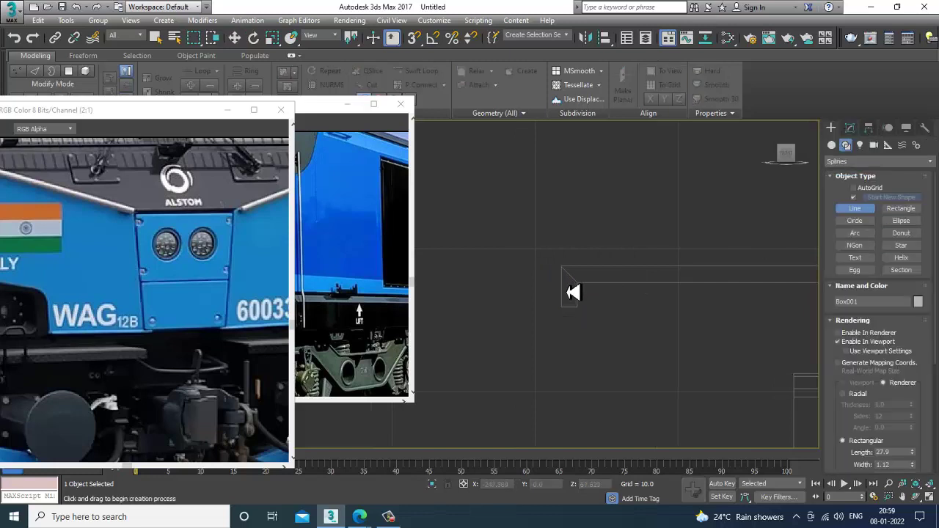
{"action": "left_click", "coordinate": [563, 281]}
{"action": "right_click", "coordinate": [558, 290], "text": "shift"}
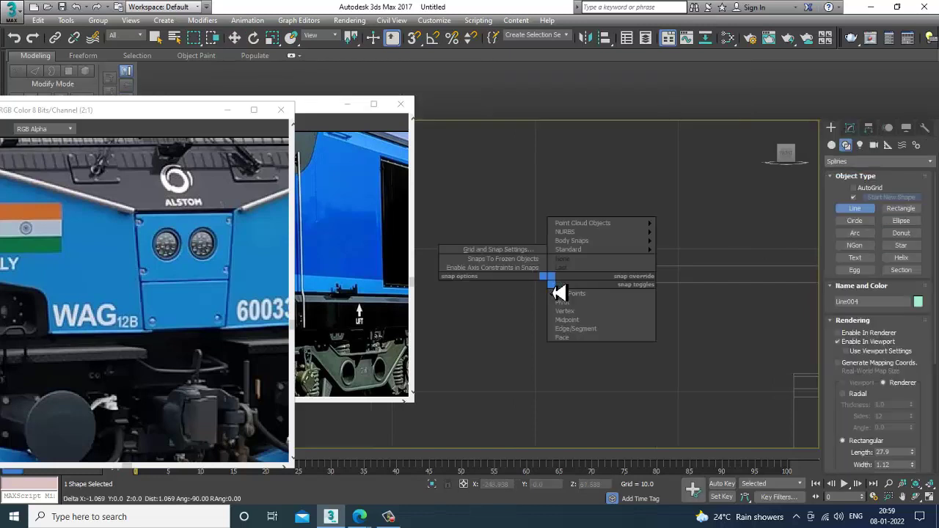
{"action": "left_click", "coordinate": [837, 341]}
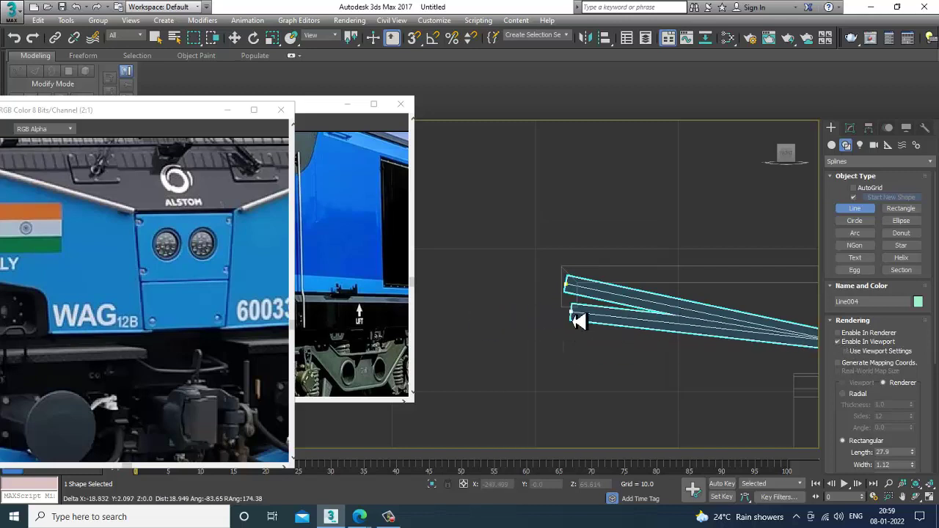
{"action": "right_click", "coordinate": [571, 314]}
{"action": "key", "text": "Delete"}
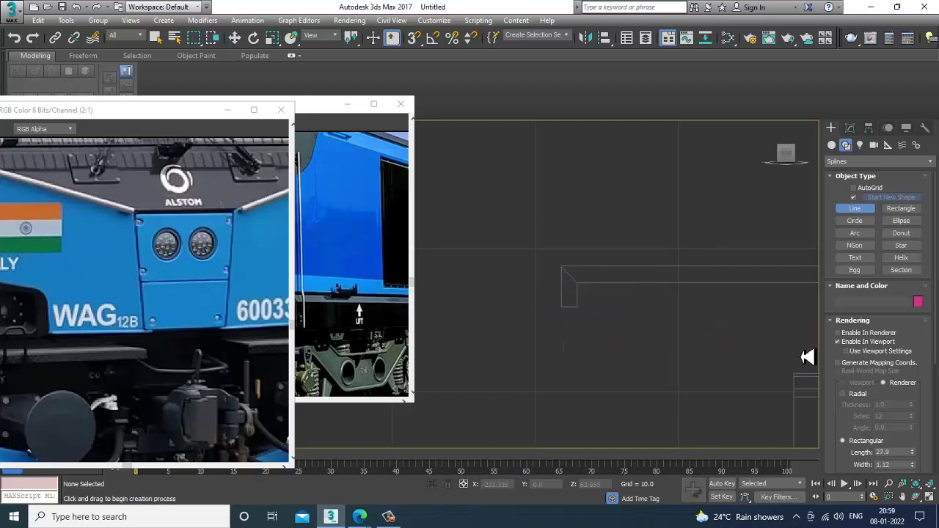
- Save the scene as Loco_1 in the WAG 12b folder inside January 2022 on drive D
{"action": "key", "text": "ctrl+s"}
{"action": "left_click", "coordinate": [35, 184]}
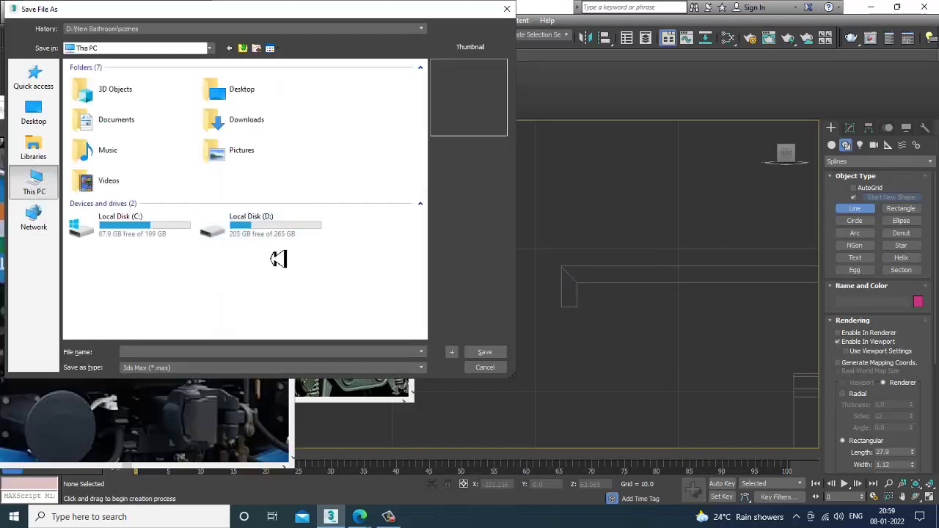
{"action": "double_click", "coordinate": [287, 233]}
{"action": "double_click", "coordinate": [110, 91]}
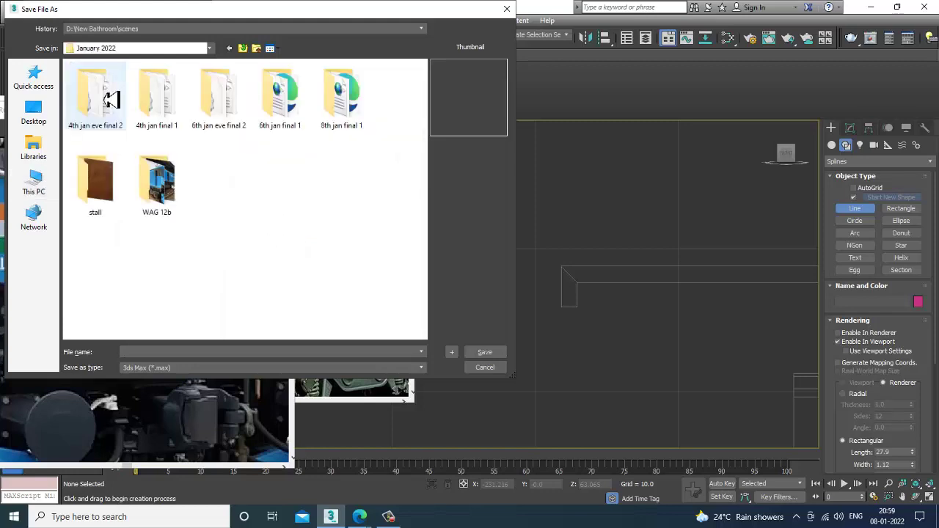
{"action": "double_click", "coordinate": [156, 180]}
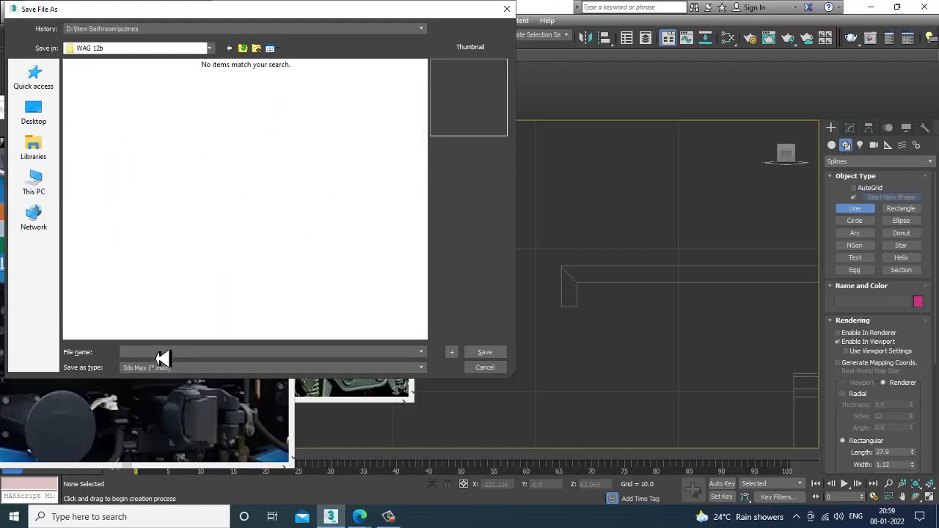
{"action": "type", "text": "Loco"}
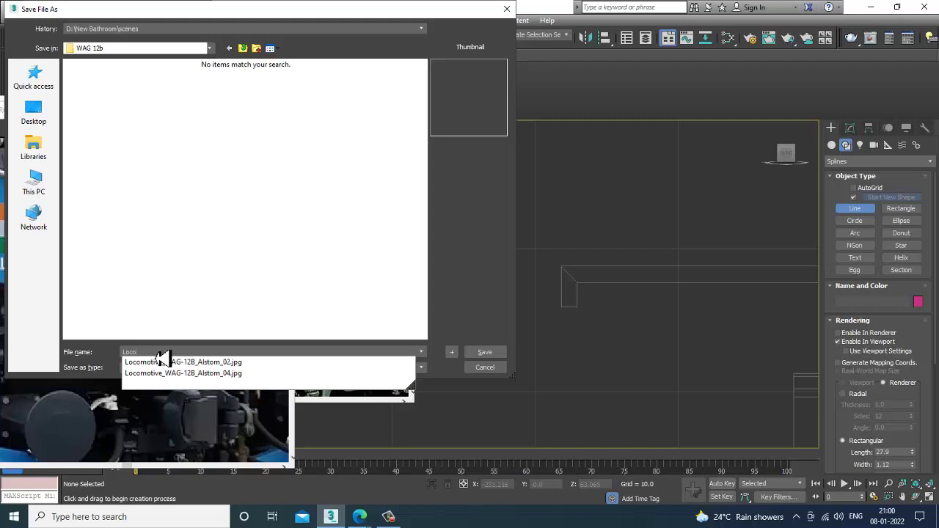
{"action": "type", "text": "_1"}
{"action": "key", "text": "Return"}
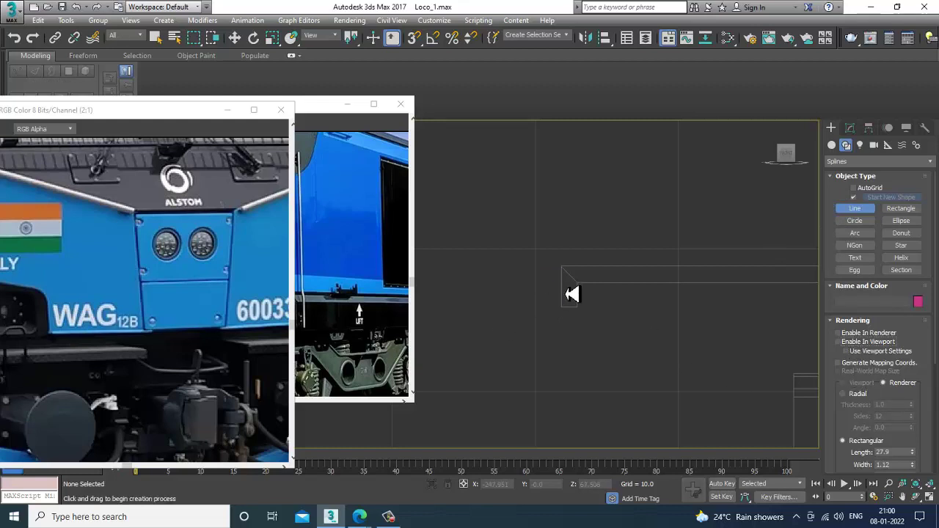
- In the Left view, draw an open inverted-U Line handle about 4.3 high, rising from the bracket plate
{"action": "key", "text": "alt+w"}
{"action": "right_click", "coordinate": [442, 427]}
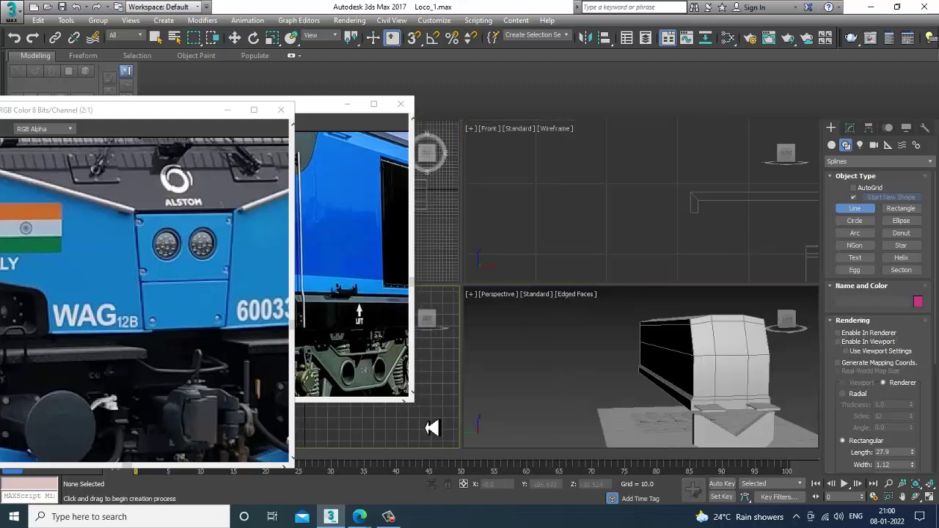
{"action": "key", "text": "alt+w"}
{"action": "scroll", "coordinate": [523, 370], "scroll_direction": "down", "scroll_amount": 5}
{"action": "scroll", "coordinate": [562, 304], "scroll_direction": "up", "scroll_amount": 5}
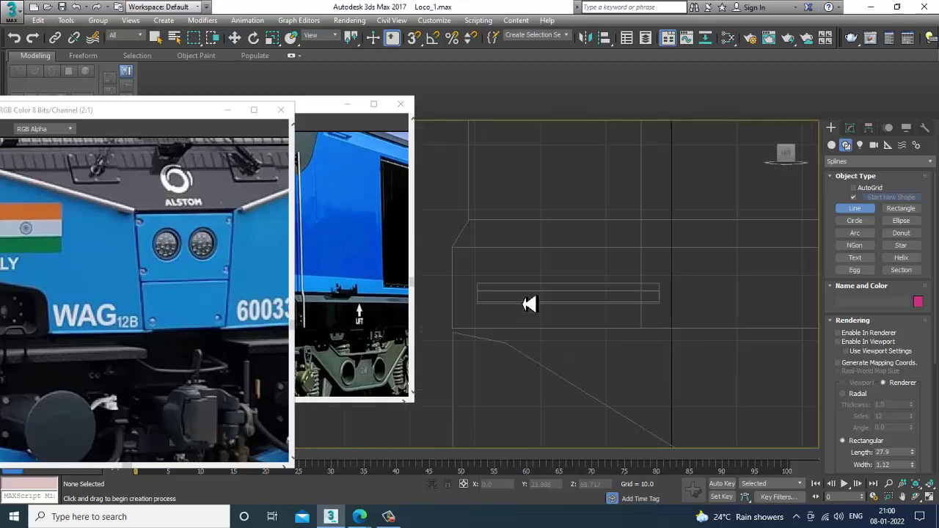
{"action": "left_click", "coordinate": [521, 292]}
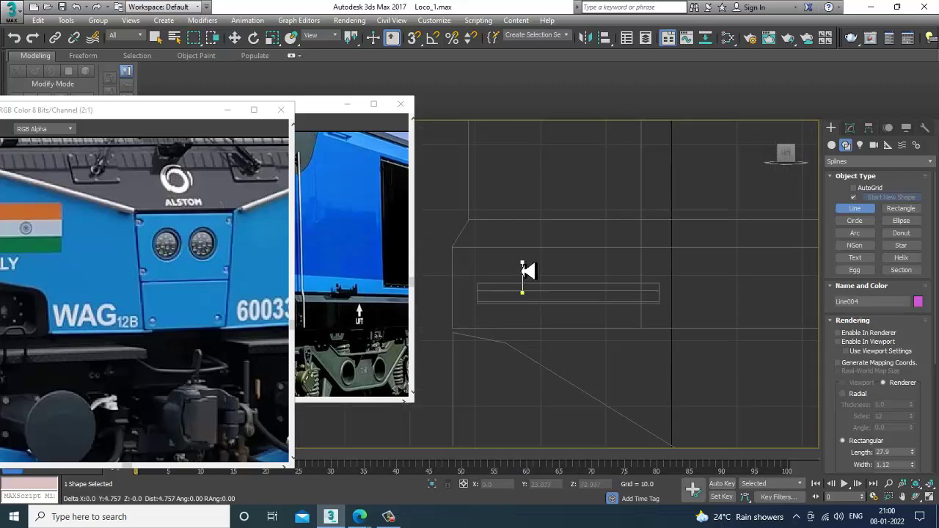
{"action": "left_click", "coordinate": [521, 267]}
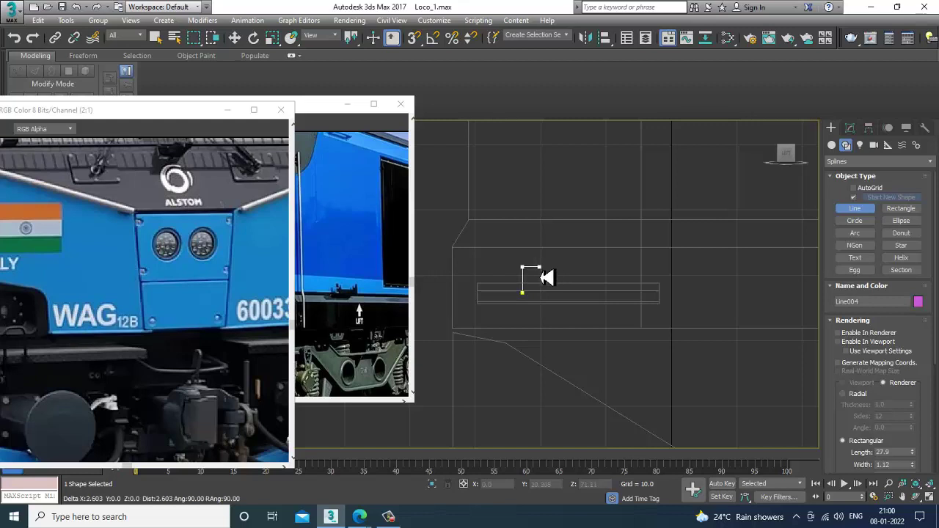
{"action": "left_click", "coordinate": [543, 267]}
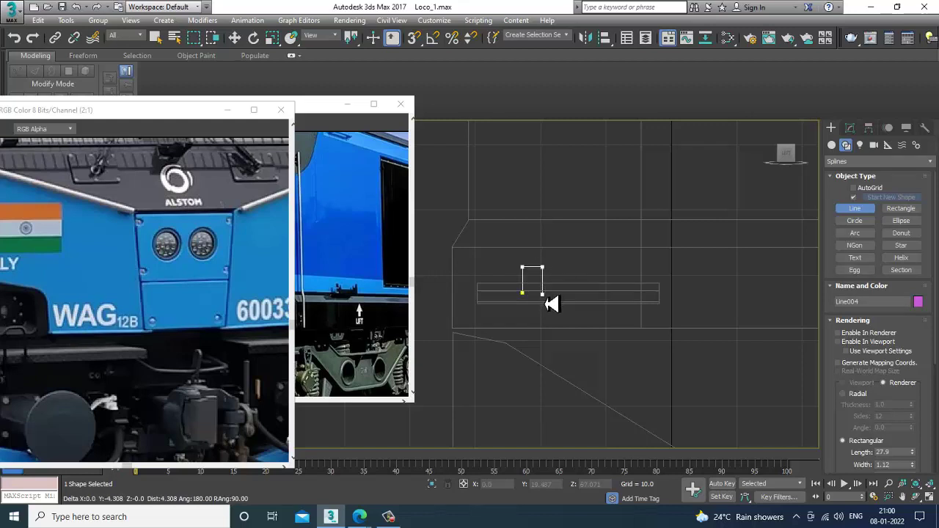
{"action": "right_click", "coordinate": [543, 293]}
{"action": "right_click", "coordinate": [545, 293]}
- Fillet the two upper corner vertices of the handle line by about 1.05
{"action": "scroll", "coordinate": [572, 272], "scroll_direction": "up", "scroll_amount": 3}
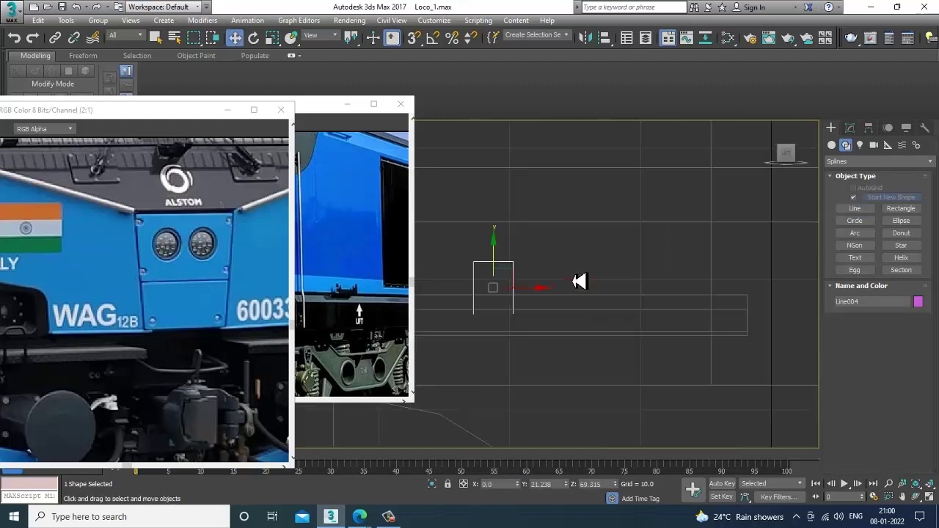
{"action": "middle_click_drag", "start_coordinate": [559, 268], "coordinate": [629, 273]}
{"action": "key", "text": "1"}
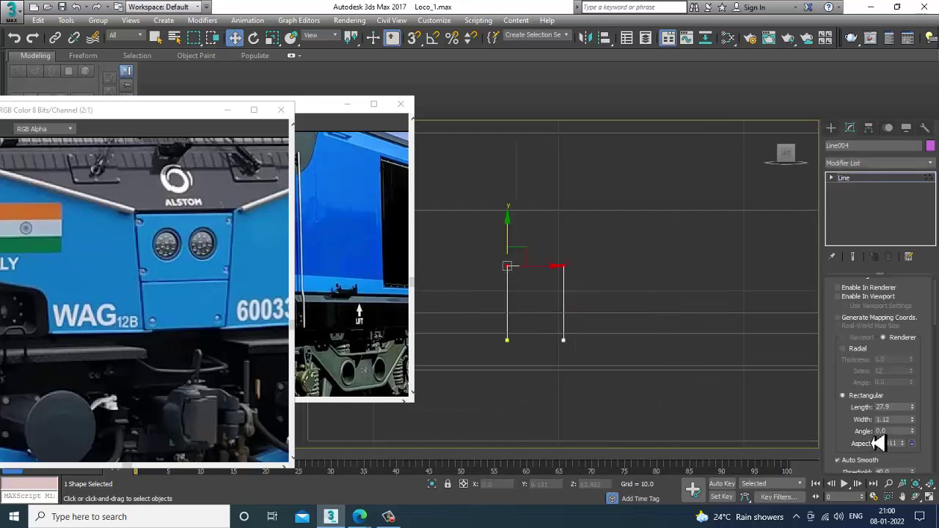
{"action": "scroll", "coordinate": [878, 443], "scroll_direction": "down", "scroll_amount": 10}
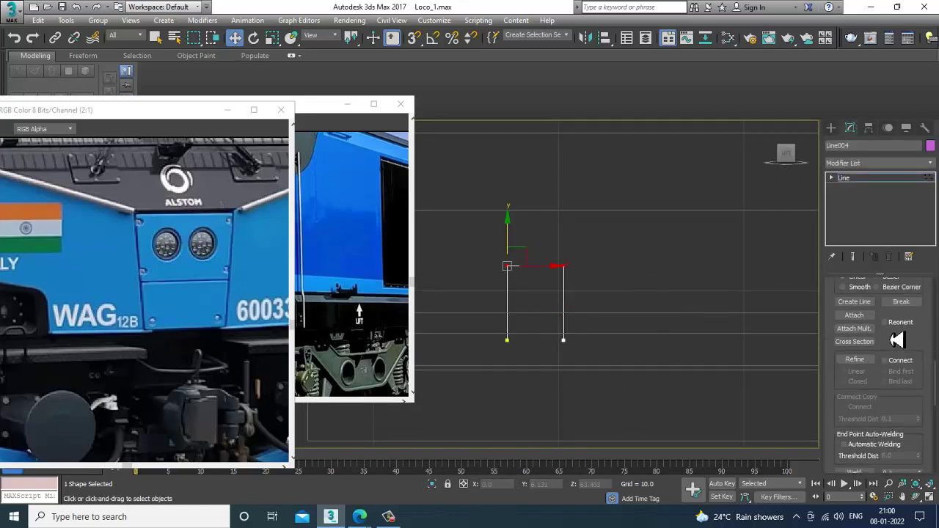
{"action": "left_click_drag", "start_coordinate": [896, 339], "coordinate": [887, 195]}
{"action": "left_click", "coordinate": [853, 386]}
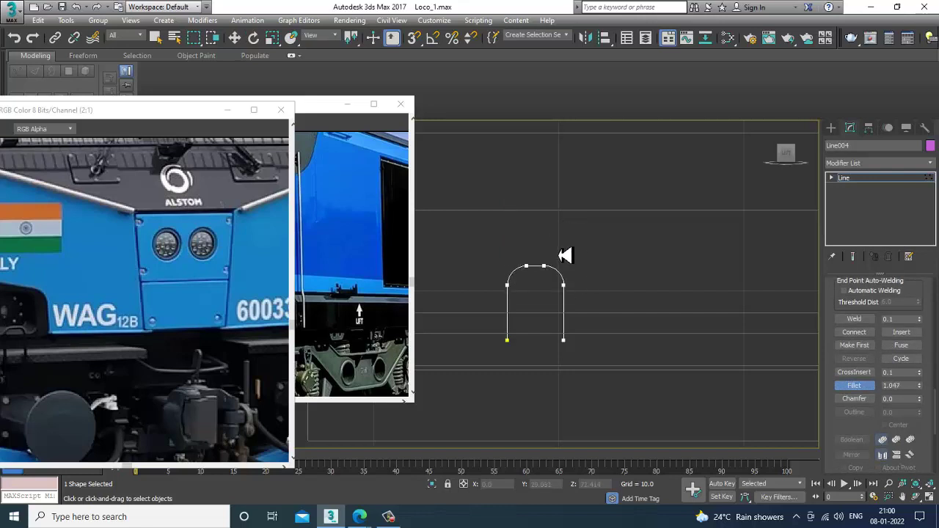
{"action": "key", "text": "w"}
- Enable the handle line in the viewport with a radial section of 0.32 thickness
{"action": "scroll", "coordinate": [850, 332], "scroll_direction": "up", "scroll_amount": 8}
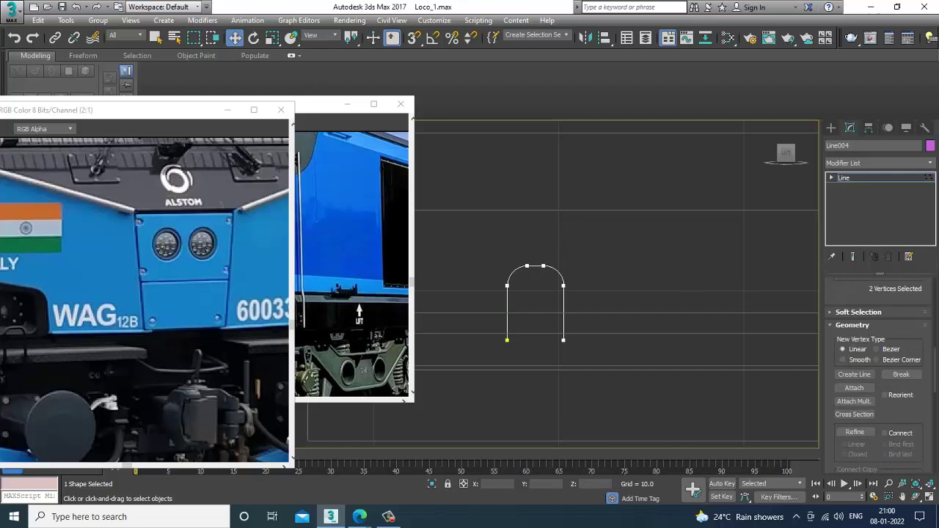
{"action": "scroll", "coordinate": [850, 332], "scroll_direction": "up", "scroll_amount": 5}
{"action": "left_click", "coordinate": [837, 296]}
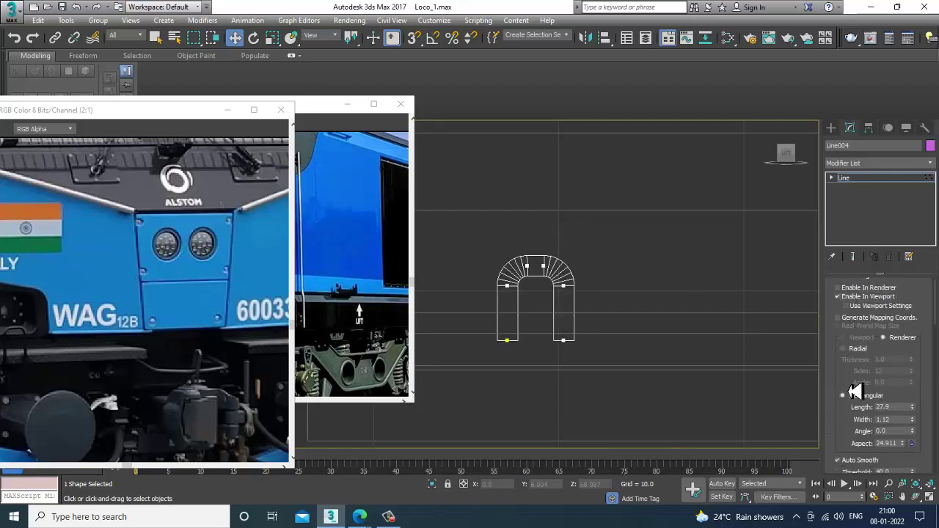
{"action": "left_click", "coordinate": [858, 350]}
{"action": "left_click_drag", "start_coordinate": [914, 363], "coordinate": [930, 406]}
{"action": "key", "text": "alt+w"}
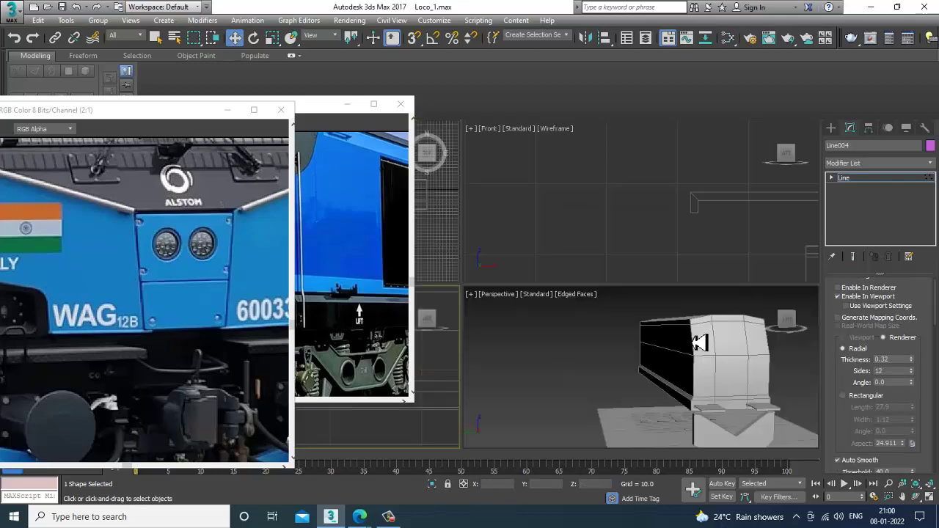
- Move the handle line along X to the front edge of the bracket plate and raise it slightly
{"action": "right_click", "coordinate": [663, 376]}
{"action": "key", "text": "alt+w"}
{"action": "key", "text": "z"}
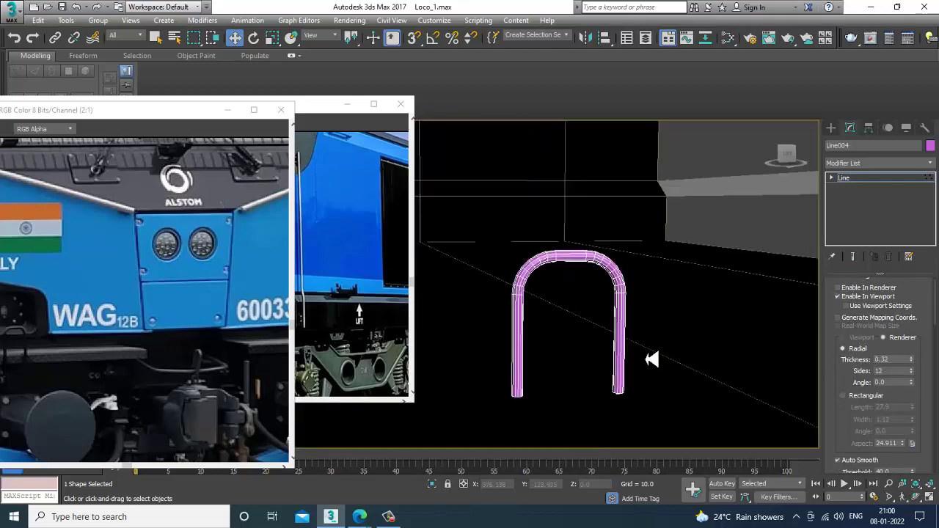
{"action": "middle_click_drag", "start_coordinate": [652, 360], "coordinate": [664, 322], "text": "alt"}
{"action": "scroll", "coordinate": [664, 321], "scroll_direction": "down", "scroll_amount": 6}
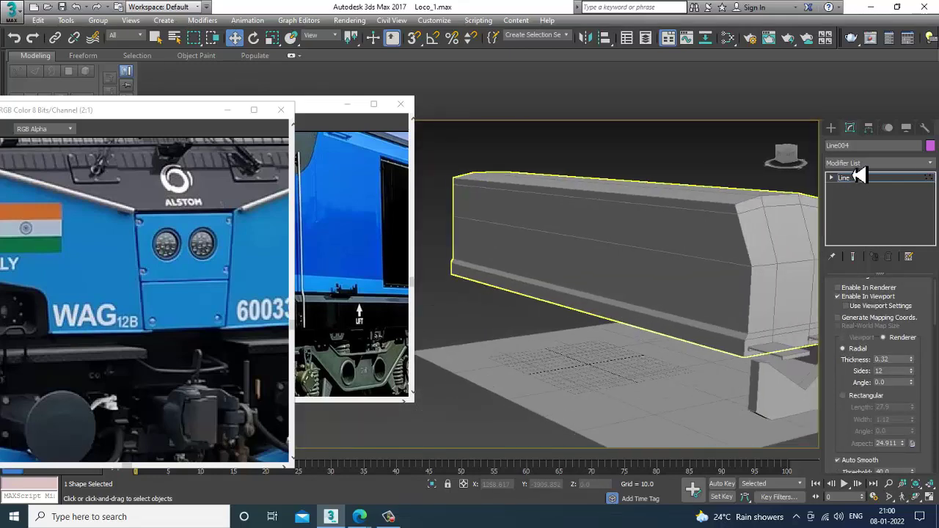
{"action": "middle_click_drag", "start_coordinate": [774, 253], "coordinate": [563, 305], "text": "alt"}
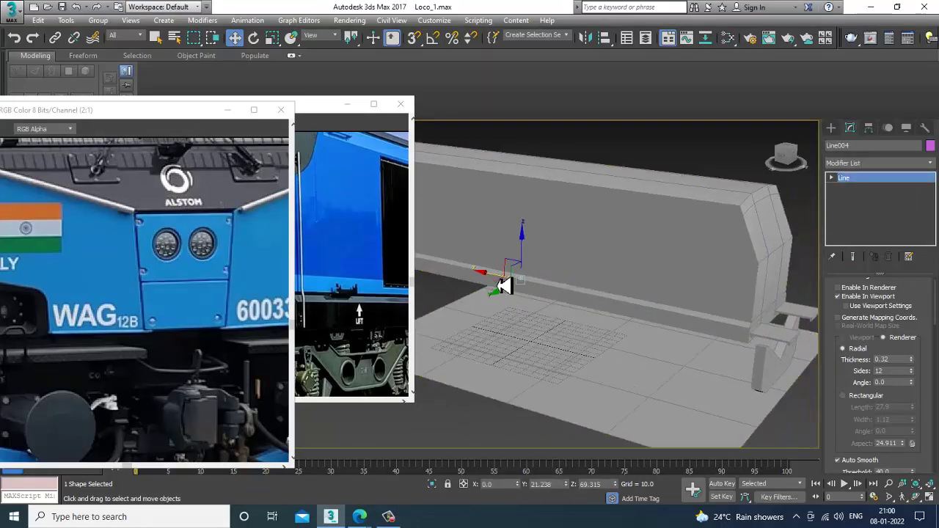
{"action": "left_click_drag", "start_coordinate": [499, 285], "coordinate": [756, 350]}
{"action": "key", "text": "z"}
{"action": "mouse_move", "coordinate": [756, 348]}
{"action": "middle_mouse_down", "text": "alt"}
{"action": "mouse_move", "coordinate": [671, 337]}
{"action": "mouse_move", "coordinate": [716, 330]}
{"action": "mouse_move", "coordinate": [754, 339]}
{"action": "middle_mouse_up", "text": "alt"}
{"action": "scroll", "coordinate": [715, 330], "scroll_direction": "down", "scroll_amount": 5}
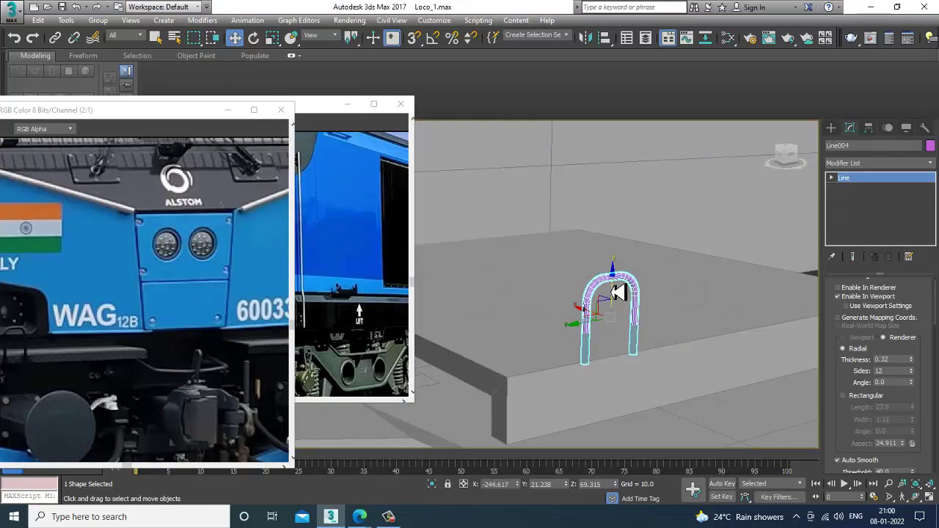
{"action": "left_click_drag", "start_coordinate": [612, 292], "coordinate": [612, 278]}
{"action": "middle_click_drag", "start_coordinate": [624, 296], "coordinate": [650, 310], "text": "alt"}
- Fine-tune the handle's X position in the Front view so it stands just ahead of the bracket plate's front face
{"action": "key", "text": "alt+w"}
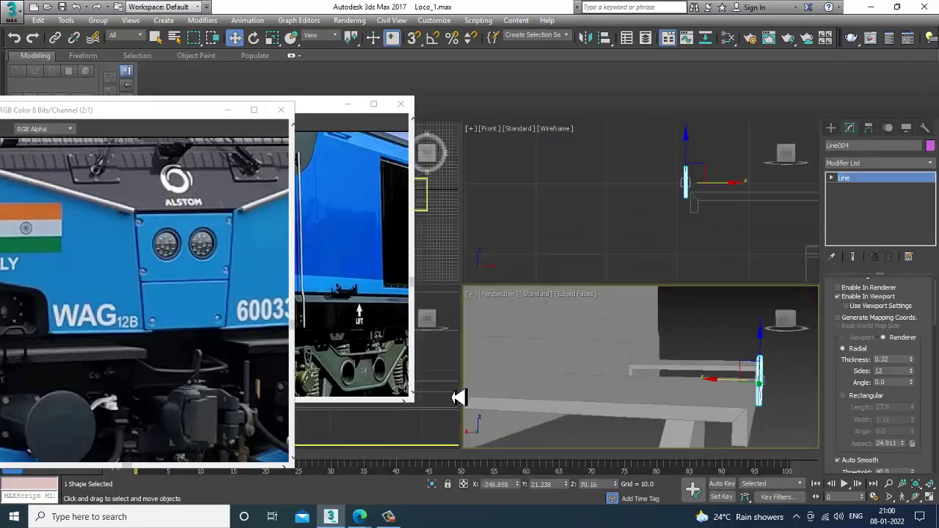
{"action": "key", "text": "alt+w"}
{"action": "key", "text": "z"}
{"action": "scroll", "coordinate": [566, 316], "scroll_direction": "down", "scroll_amount": 5}
{"action": "key", "text": "alt+w"}
{"action": "middle_click_drag", "start_coordinate": [639, 235], "coordinate": [666, 229]}
{"action": "key", "text": "alt+w"}
{"action": "key", "text": "z"}
{"action": "scroll", "coordinate": [666, 229], "scroll_direction": "down", "scroll_amount": 2}
{"action": "middle_click_drag", "start_coordinate": [689, 272], "coordinate": [635, 243]}
{"action": "left_click_drag", "start_coordinate": [598, 233], "coordinate": [606, 236]}
{"action": "middle_click_drag", "start_coordinate": [606, 226], "coordinate": [617, 274]}
- Raise the upper vertices of the handle line by about 0.27 in the Front view
{"action": "key", "text": "1"}
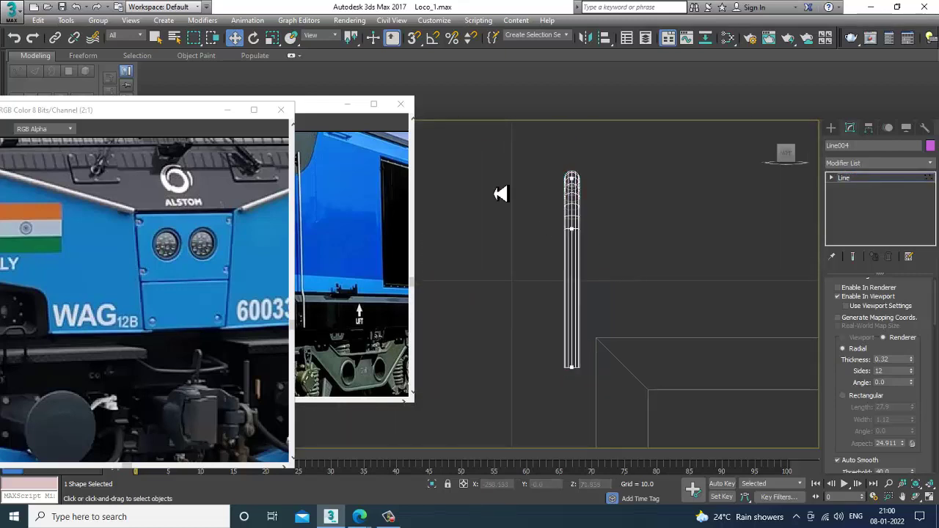
{"action": "left_click_drag", "start_coordinate": [702, 287], "coordinate": [704, 288]}
{"action": "middle_click_drag", "start_coordinate": [576, 223], "coordinate": [577, 303]}
{"action": "scroll", "coordinate": [576, 295], "scroll_direction": "down", "scroll_amount": 2}
{"action": "left_click_drag", "start_coordinate": [574, 287], "coordinate": [573, 275]}
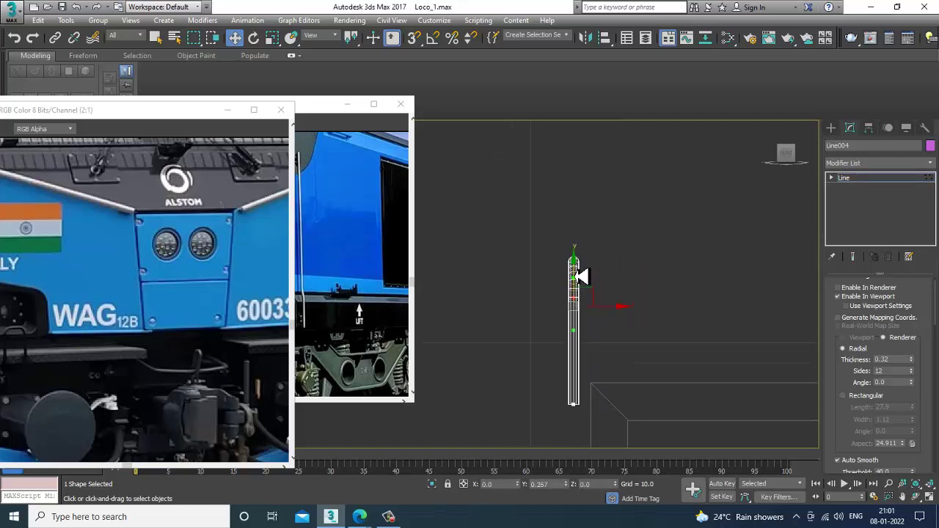
- In the Front view, draw a horizontal Line about 0.98 long from the bracket plate to the handle's lower end
{"action": "middle_click_drag", "start_coordinate": [611, 338], "coordinate": [630, 263]}
{"action": "scroll", "coordinate": [636, 263], "scroll_direction": "up", "scroll_amount": 2}
{"action": "left_click", "coordinate": [830, 128]}
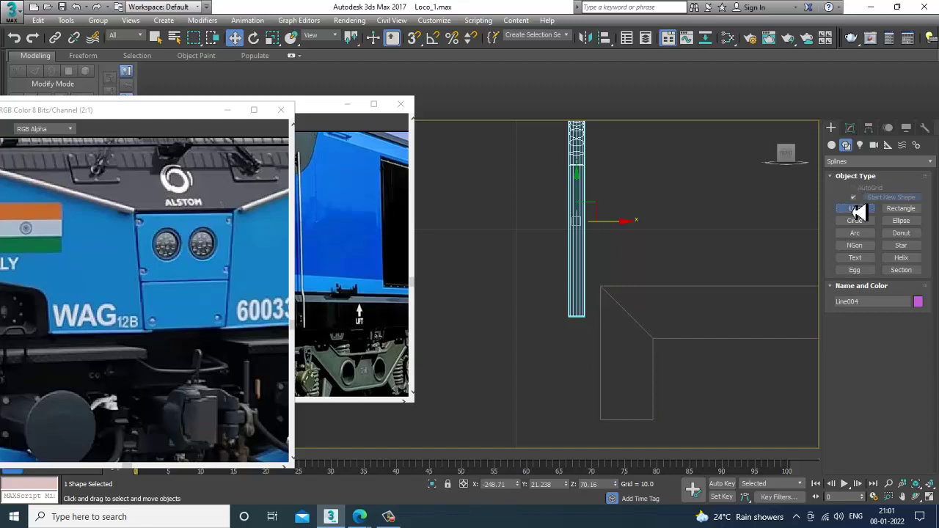
{"action": "left_click", "coordinate": [854, 209]}
{"action": "left_click", "coordinate": [617, 314]}
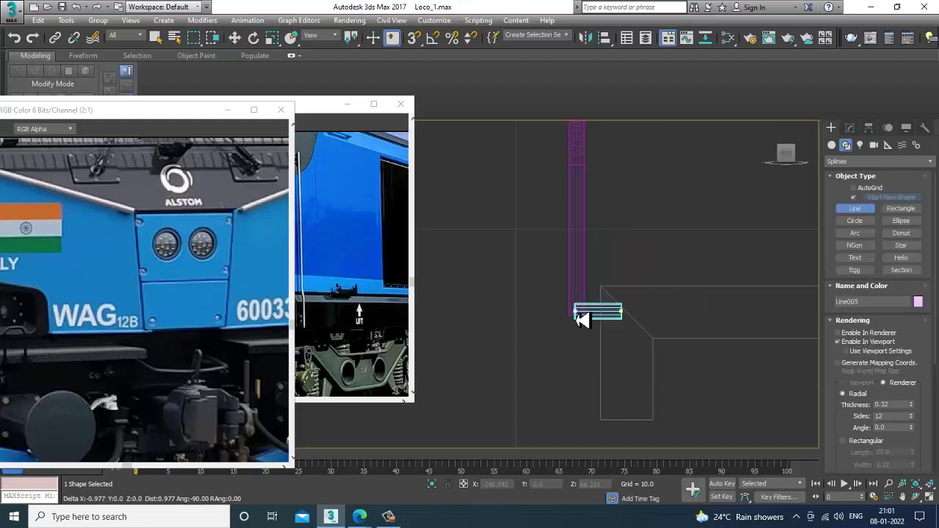
{"action": "right_click", "coordinate": [580, 320]}
{"action": "right_click", "coordinate": [580, 321]}
- Move the short horizontal line along Y until it lines up with one leg of the handle
{"action": "key", "text": "alt+w"}
{"action": "right_click", "coordinate": [678, 396]}
{"action": "key", "text": "alt+w"}
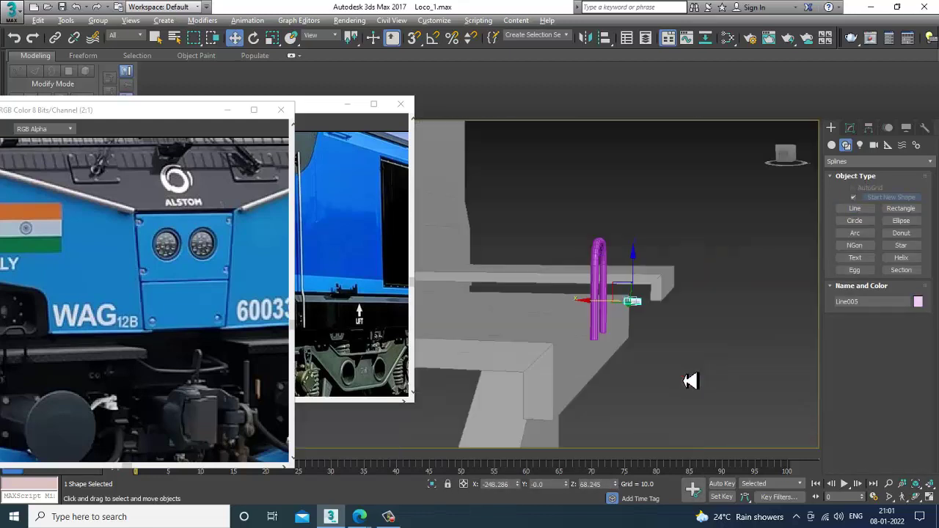
{"action": "scroll", "coordinate": [665, 372], "scroll_direction": "up", "scroll_amount": 5}
{"action": "scroll", "coordinate": [666, 373], "scroll_direction": "down", "scroll_amount": 6}
{"action": "middle_click_drag", "start_coordinate": [666, 372], "coordinate": [638, 346], "text": "alt"}
{"action": "scroll", "coordinate": [638, 345], "scroll_direction": "up", "scroll_amount": 3}
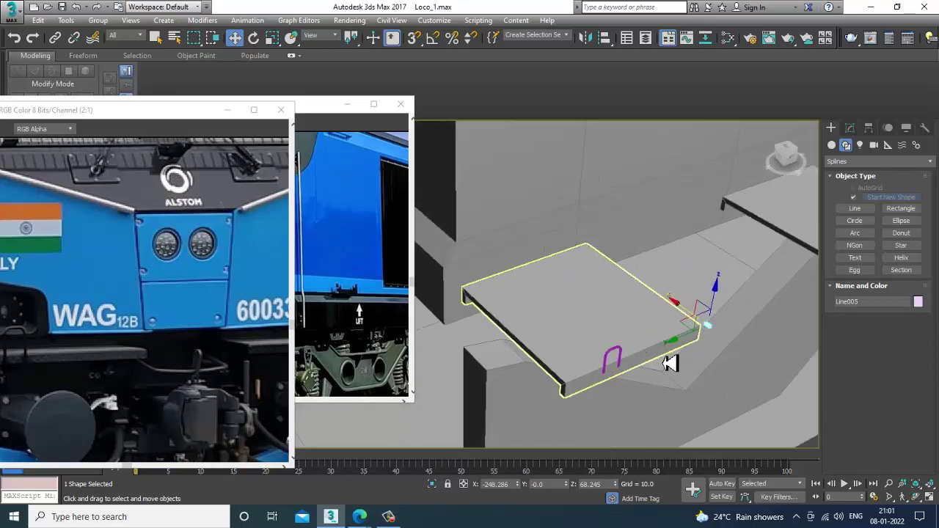
{"action": "left_click_drag", "start_coordinate": [680, 351], "coordinate": [584, 384]}
{"action": "key", "text": "z"}
{"action": "middle_click_drag", "start_coordinate": [620, 361], "coordinate": [623, 333], "text": "alt"}
{"action": "scroll", "coordinate": [622, 333], "scroll_direction": "down", "scroll_amount": 4}
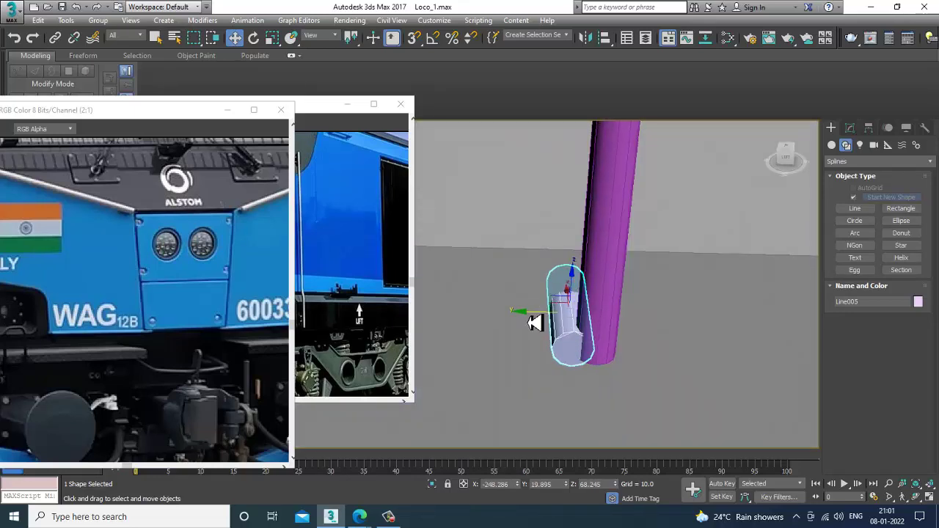
{"action": "left_click_drag", "start_coordinate": [536, 322], "coordinate": [552, 320]}
{"action": "scroll", "coordinate": [552, 320], "scroll_direction": "down", "scroll_amount": 4}
{"action": "middle_click_drag", "start_coordinate": [552, 321], "coordinate": [633, 311], "text": "alt"}
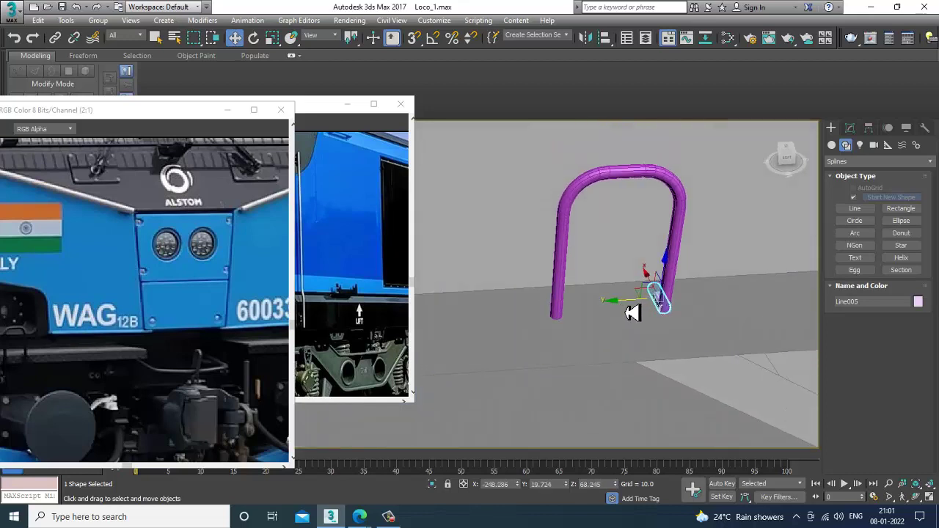
- Clone the short horizontal line as a Copy onto the lower end of the handle's other leg
{"action": "mouse_move", "coordinate": [633, 313]}
{"action": "left_mouse_down", "text": "shift"}
{"action": "mouse_move", "coordinate": [535, 318]}
{"action": "mouse_move", "coordinate": [530, 330]}
{"action": "left_mouse_up", "text": "shift"}
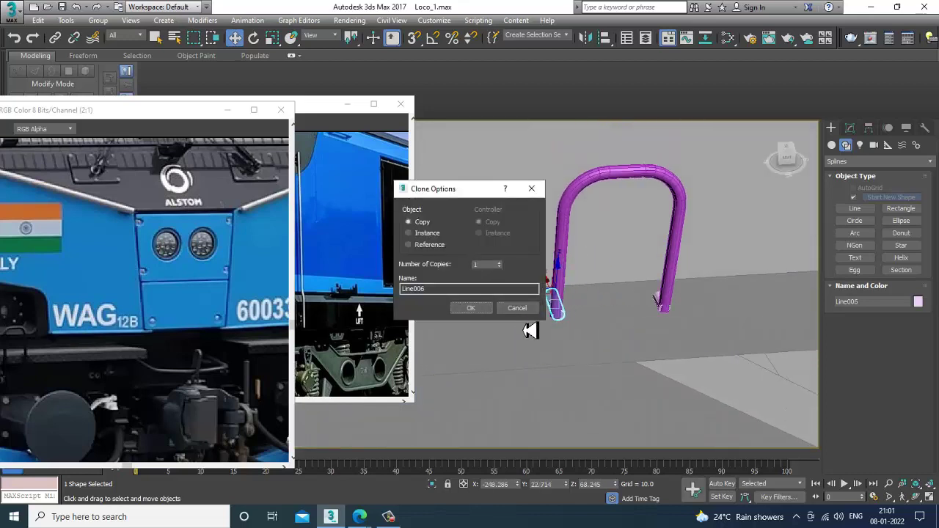
{"action": "left_click", "coordinate": [473, 316]}
{"action": "middle_click_drag", "start_coordinate": [614, 315], "coordinate": [579, 323], "text": "alt"}
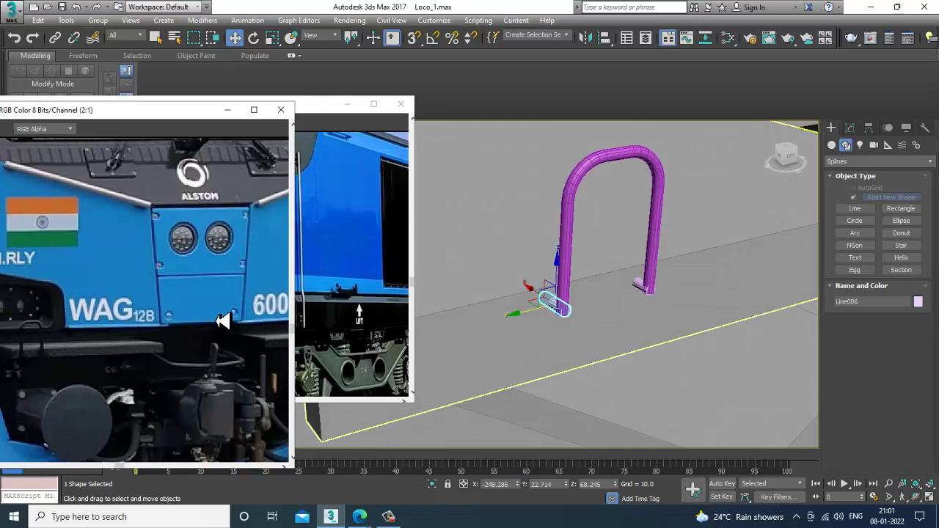
- Attach the handle line and the other short line to the copied short line
{"action": "scroll", "coordinate": [521, 310], "scroll_direction": "up", "scroll_amount": 3}
{"action": "left_click", "coordinate": [851, 130]}
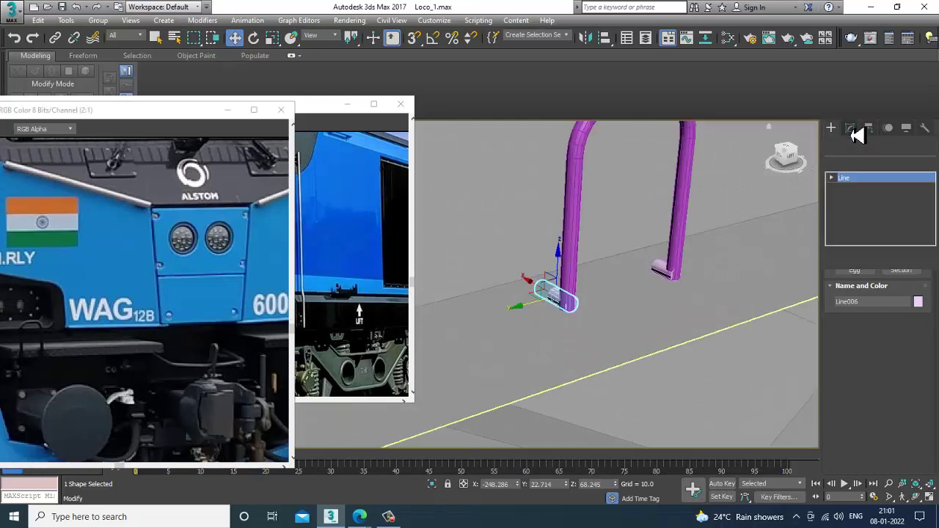
{"action": "left_click_drag", "start_coordinate": [856, 440], "coordinate": [849, 211]}
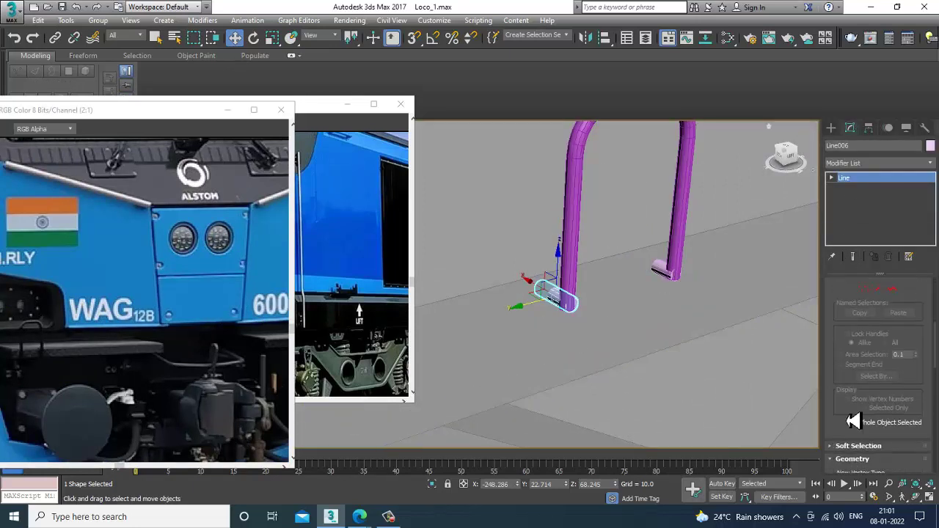
{"action": "scroll", "coordinate": [852, 422], "scroll_direction": "down", "scroll_amount": 4}
{"action": "left_click", "coordinate": [853, 387]}
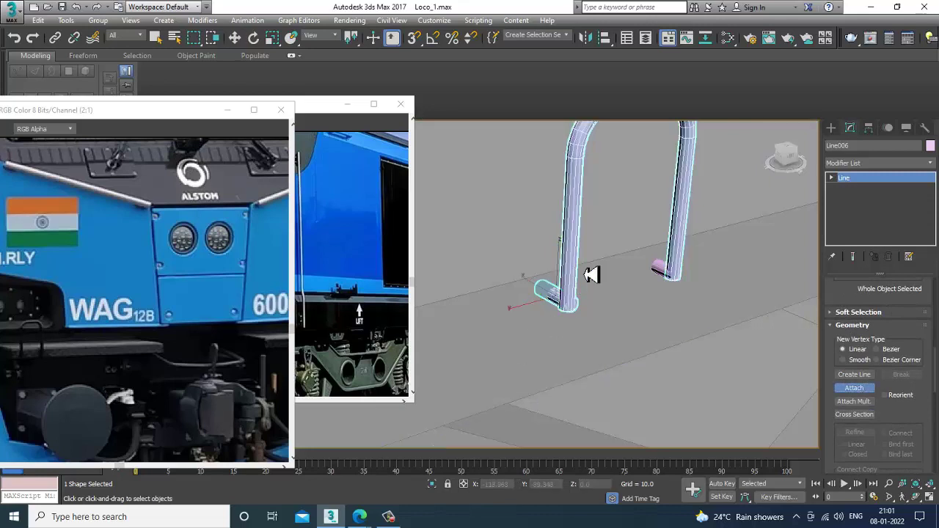
{"action": "left_click", "coordinate": [661, 271]}
{"action": "right_click", "coordinate": [667, 278]}
- Fuse and weld the two vertices where the copied short line meets its handle leg
{"action": "key", "text": "1"}
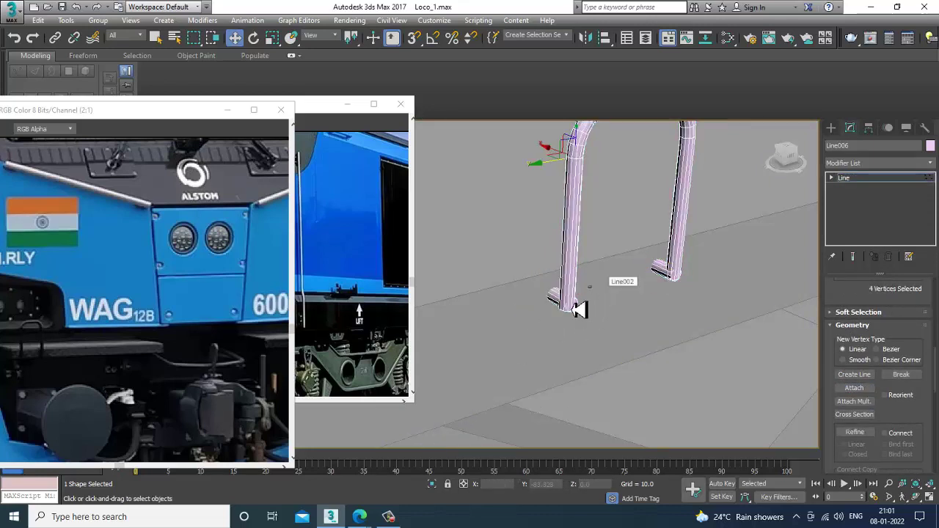
{"action": "left_click_drag", "start_coordinate": [579, 309], "coordinate": [569, 319]}
{"action": "right_click", "coordinate": [564, 312]}
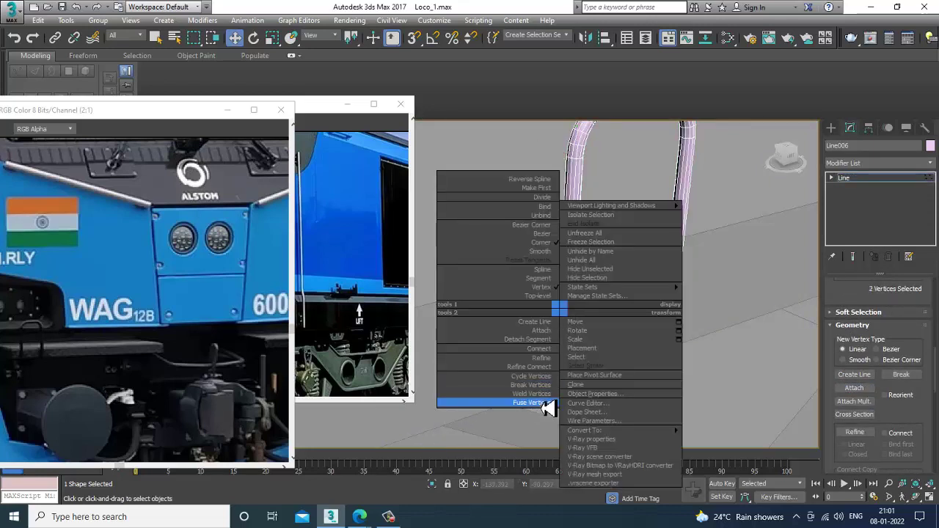
{"action": "left_click", "coordinate": [546, 402]}
{"action": "right_click", "coordinate": [571, 319]}
{"action": "left_click", "coordinate": [534, 394]}
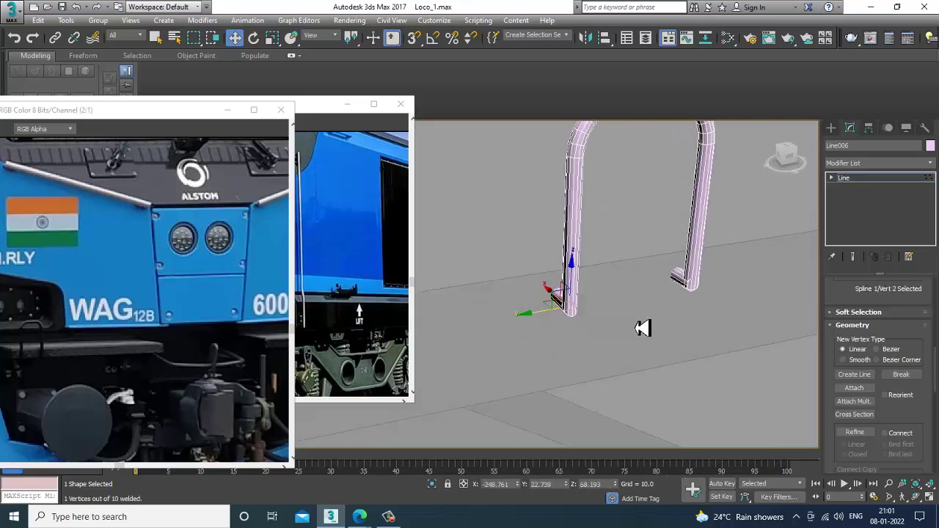
- Fuse and weld the overlapping corner vertices at the bottom of the handle's second leg
{"action": "middle_click_drag", "start_coordinate": [643, 328], "coordinate": [632, 310], "text": "alt"}
{"action": "middle_click_drag", "start_coordinate": [670, 340], "coordinate": [694, 308], "text": "alt"}
{"action": "left_click_drag", "start_coordinate": [688, 289], "coordinate": [619, 327]}
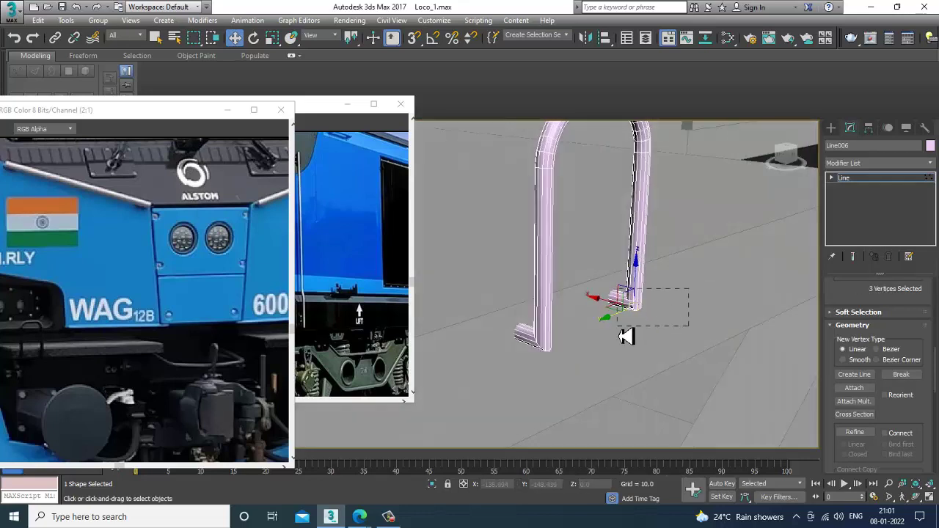
{"action": "right_click", "coordinate": [629, 305]}
{"action": "left_click", "coordinate": [608, 398]}
{"action": "right_click", "coordinate": [628, 293]}
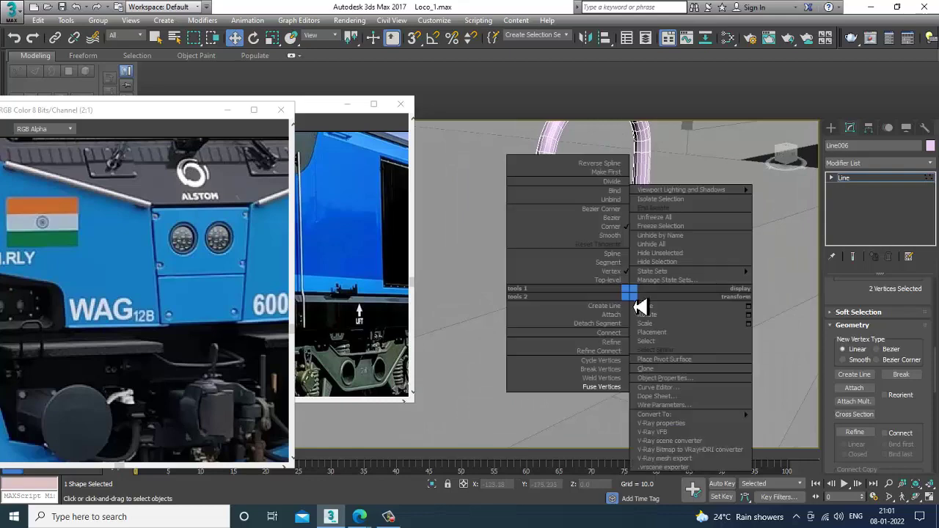
{"action": "left_click", "coordinate": [617, 380]}
- Clone the whole finished handle along Y onto the front edge of the other bracket plate
{"action": "scroll", "coordinate": [623, 378], "scroll_direction": "down", "scroll_amount": 5}
{"action": "scroll", "coordinate": [658, 353], "scroll_direction": "up", "scroll_amount": 3}
{"action": "middle_click_drag", "start_coordinate": [660, 352], "coordinate": [623, 350], "text": "alt"}
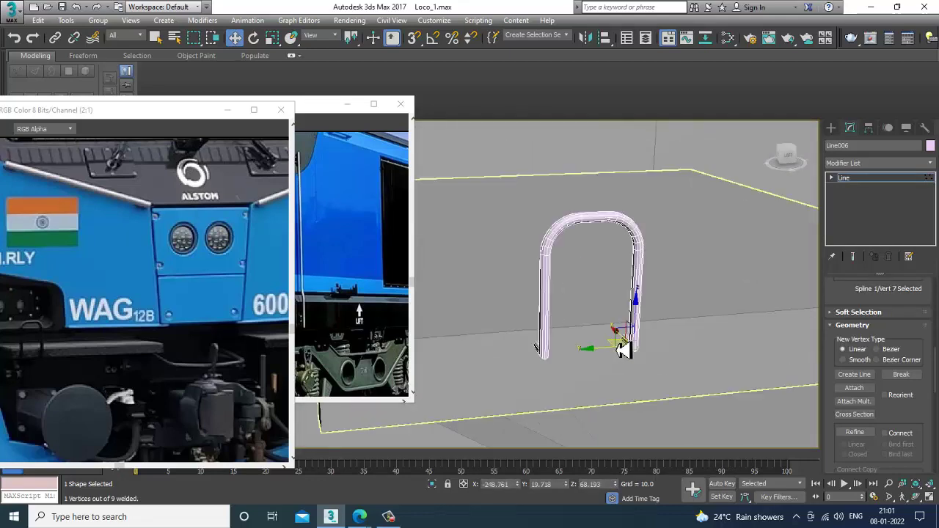
{"action": "scroll", "coordinate": [623, 350], "scroll_direction": "up", "scroll_amount": 3}
{"action": "left_click", "coordinate": [844, 178]}
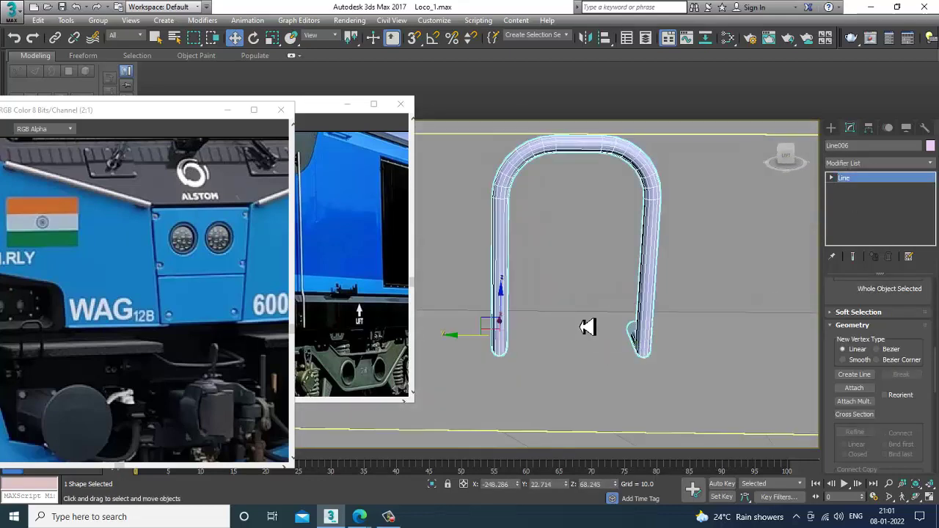
{"action": "scroll", "coordinate": [589, 325], "scroll_direction": "down", "scroll_amount": 6}
{"action": "middle_click_drag", "start_coordinate": [640, 344], "coordinate": [481, 321], "text": "alt"}
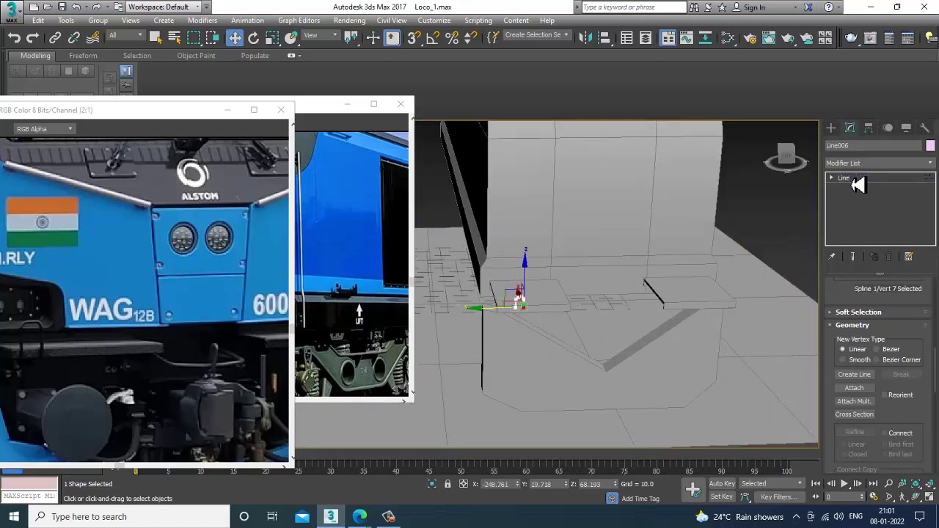
{"action": "left_click_drag", "start_coordinate": [505, 312], "coordinate": [696, 318]}
{"action": "left_click", "coordinate": [477, 315]}
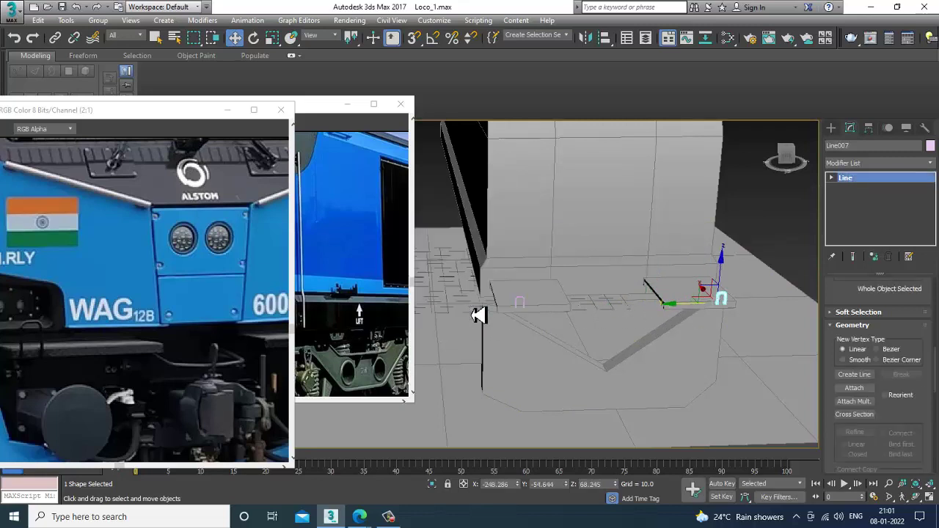
- In the Top view, create a shallow Box spanning the full width of the locomotive body at its front end
{"action": "scroll", "coordinate": [138, 313], "scroll_direction": "down", "scroll_amount": 1}
{"action": "middle_click_drag", "start_coordinate": [237, 353], "coordinate": [210, 348]}
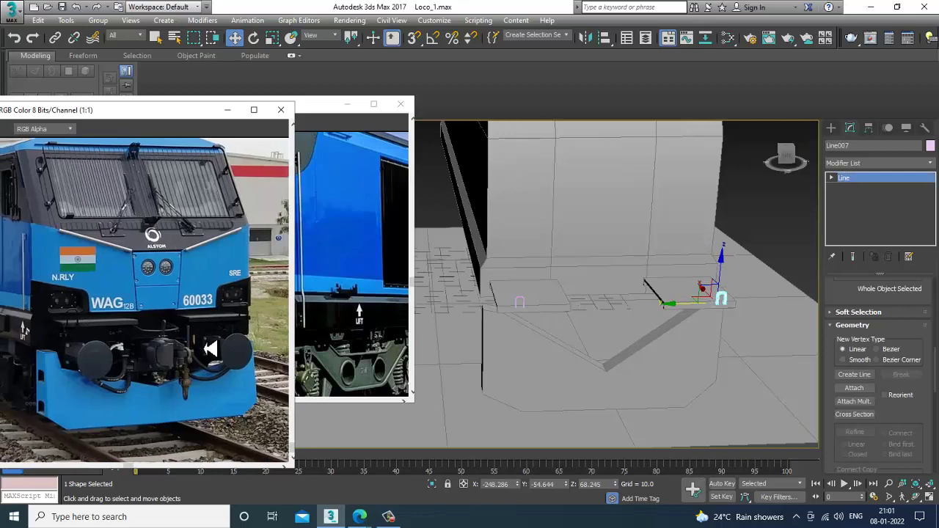
{"action": "middle_click_drag", "start_coordinate": [574, 355], "coordinate": [666, 269], "text": "alt"}
{"action": "scroll", "coordinate": [564, 265], "scroll_direction": "up", "scroll_amount": 2}
{"action": "left_click", "coordinate": [659, 268]}
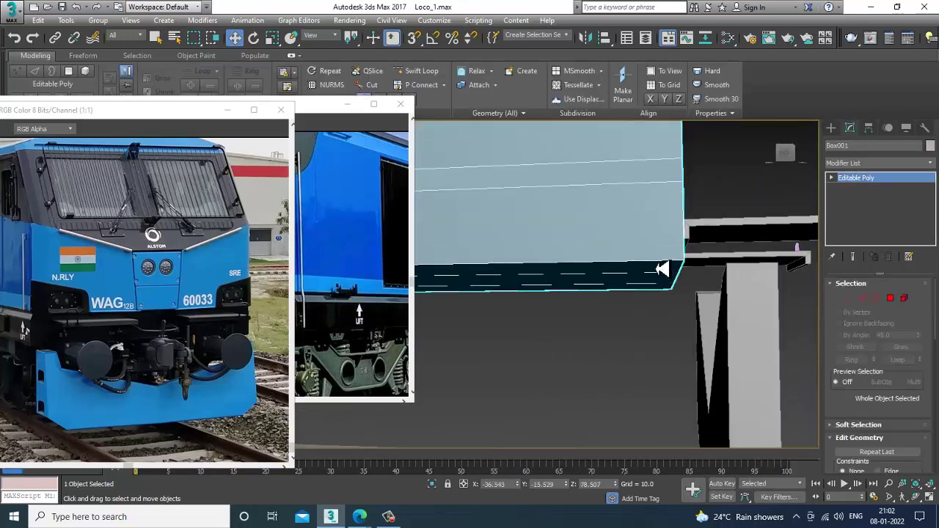
{"action": "left_click", "coordinate": [831, 130]}
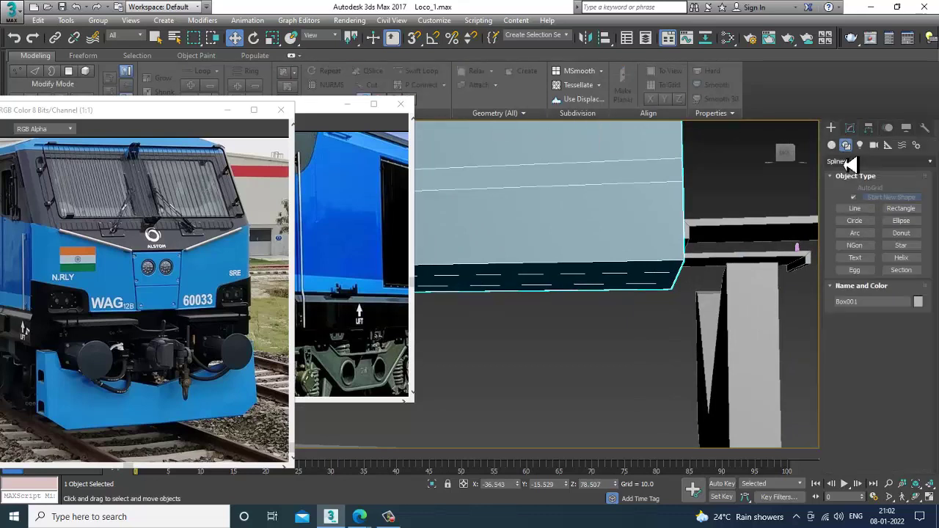
{"action": "left_click", "coordinate": [832, 144]}
{"action": "left_click", "coordinate": [854, 199]}
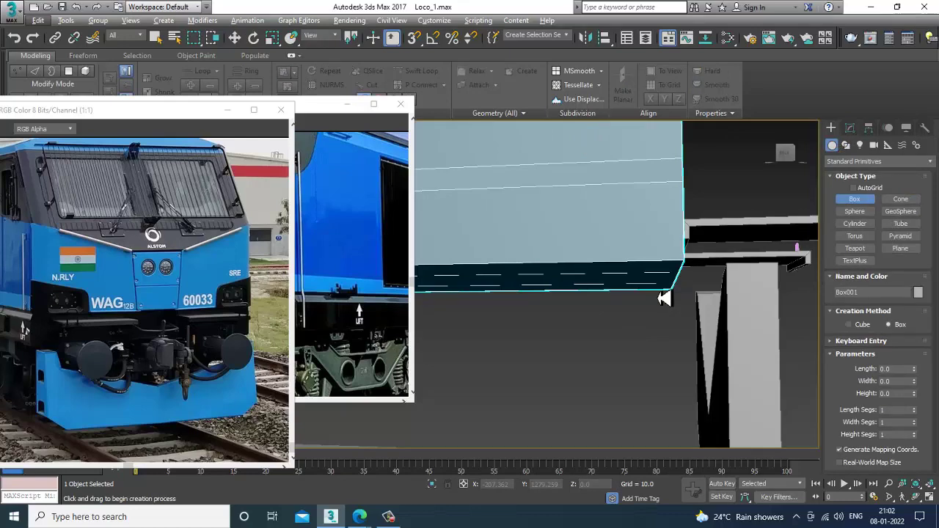
{"action": "key", "text": "alt+w"}
{"action": "middle_click", "coordinate": [441, 226]}
{"action": "key", "text": "alt+w"}
{"action": "middle_click_drag", "start_coordinate": [441, 227], "coordinate": [551, 244]}
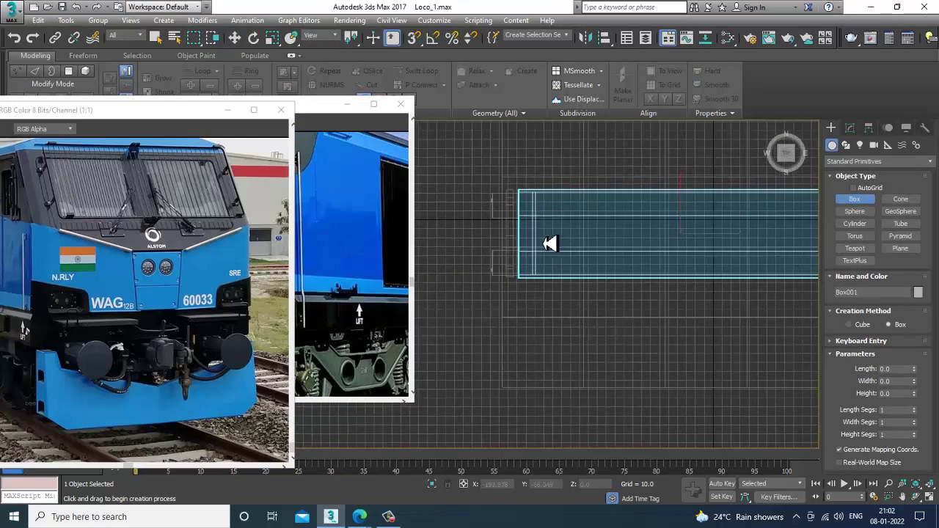
{"action": "scroll", "coordinate": [549, 222], "scroll_direction": "up", "scroll_amount": 3}
{"action": "left_click_drag", "start_coordinate": [501, 159], "coordinate": [537, 333]}
{"action": "left_click", "coordinate": [538, 331]}
{"action": "key", "text": "w"}
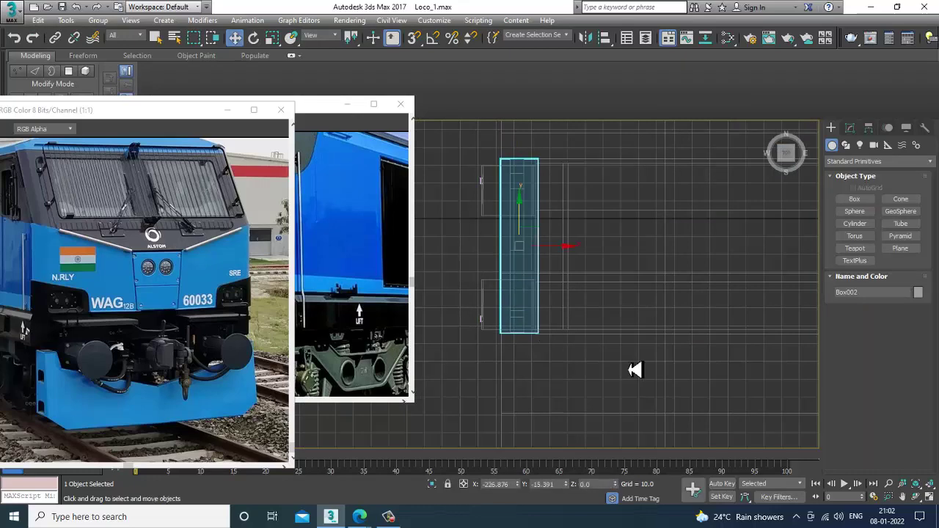
- Raise the new box by about 55 along Z to just beneath the locomotive body, above the front guard
{"action": "key", "text": "alt+w"}
{"action": "middle_click", "coordinate": [697, 396]}
{"action": "key", "text": "alt+w"}
{"action": "middle_click_drag", "start_coordinate": [697, 396], "coordinate": [674, 344], "text": "alt"}
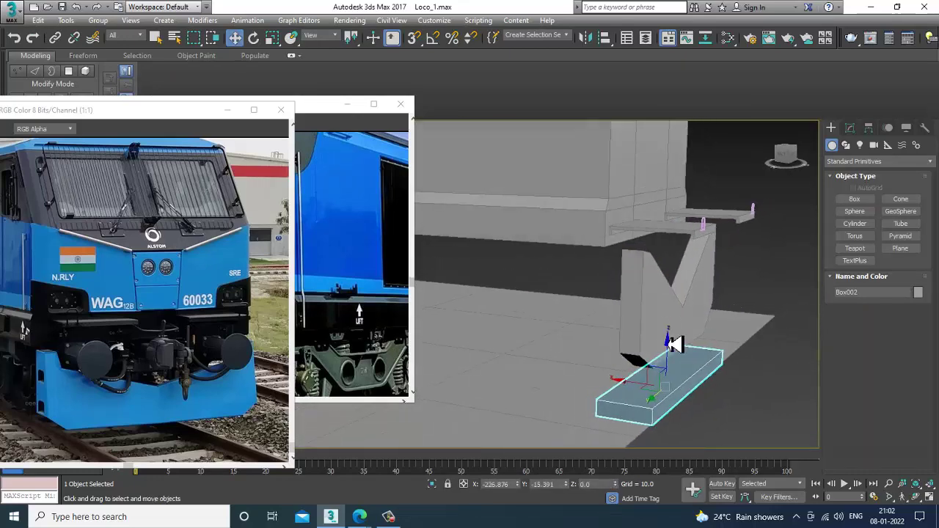
{"action": "left_click_drag", "start_coordinate": [674, 377], "coordinate": [675, 237]}
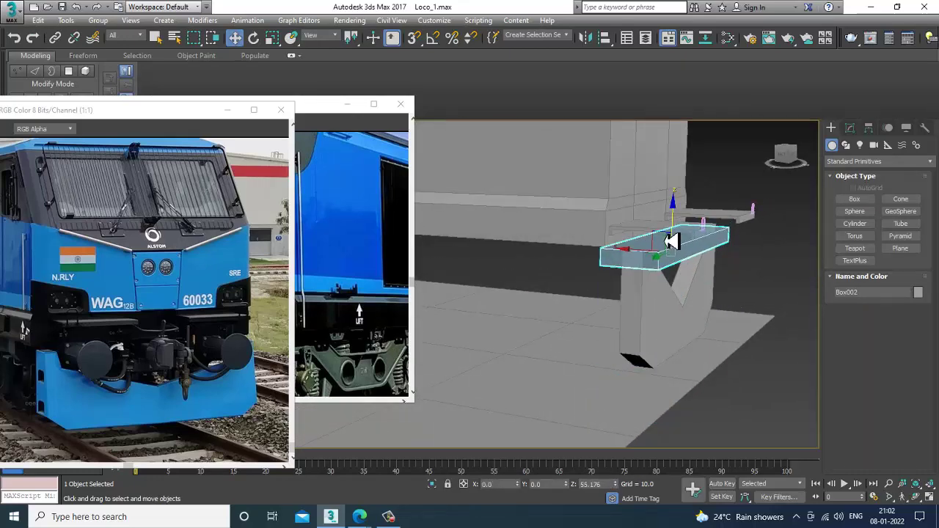
- Move the front underframe box back along X by about 21, behind the front guard
{"action": "middle_click_drag", "start_coordinate": [675, 237], "coordinate": [662, 265], "text": "alt"}
{"action": "left_click_drag", "start_coordinate": [644, 262], "coordinate": [594, 259]}
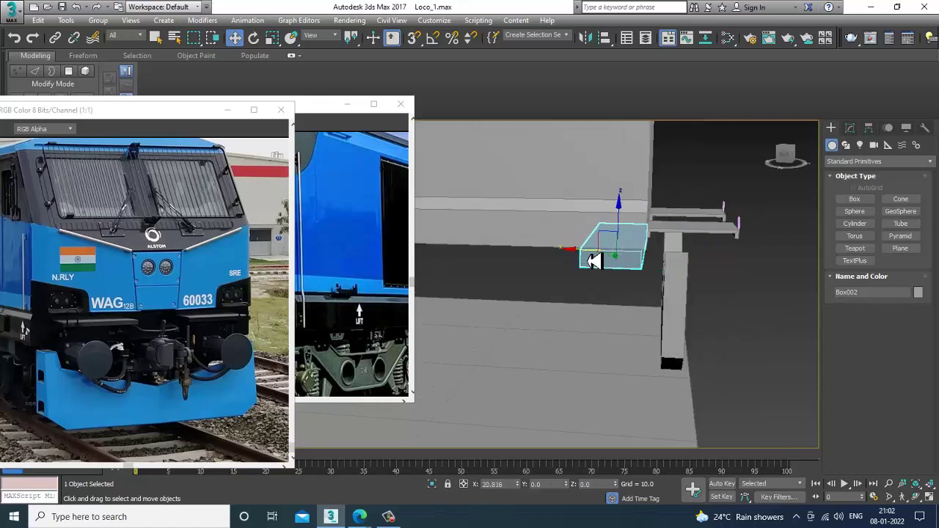
{"action": "middle_click_drag", "start_coordinate": [593, 260], "coordinate": [671, 242], "text": "alt"}
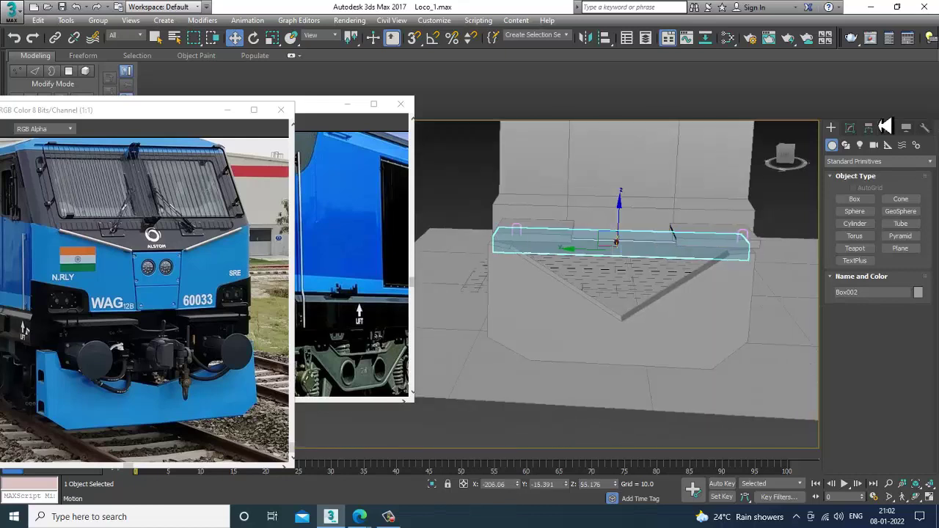
- Increase the underframe box's height to about 13.4
{"action": "left_click", "coordinate": [850, 129]}
{"action": "left_click_drag", "start_coordinate": [914, 325], "coordinate": [900, 250]}
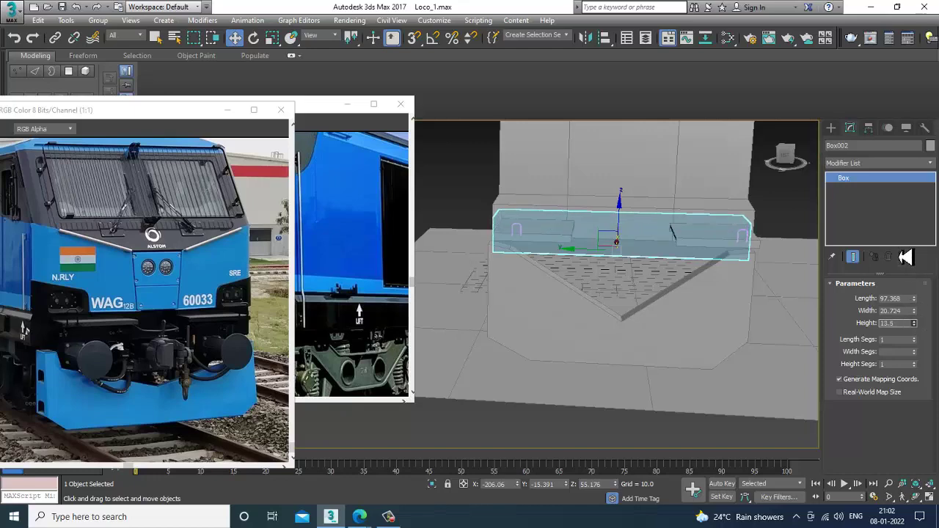
{"action": "middle_click_drag", "start_coordinate": [600, 242], "coordinate": [644, 248], "text": "alt"}
- Lower the underframe box to about Z 49.4 and shift it along X to about -207.9, just behind the guard
{"action": "left_click_drag", "start_coordinate": [631, 227], "coordinate": [625, 243]}
{"action": "mouse_move", "coordinate": [625, 243]}
{"action": "middle_mouse_down", "text": "alt"}
{"action": "mouse_move", "coordinate": [644, 248]}
{"action": "mouse_move", "coordinate": [620, 256]}
{"action": "middle_mouse_up", "text": "alt"}
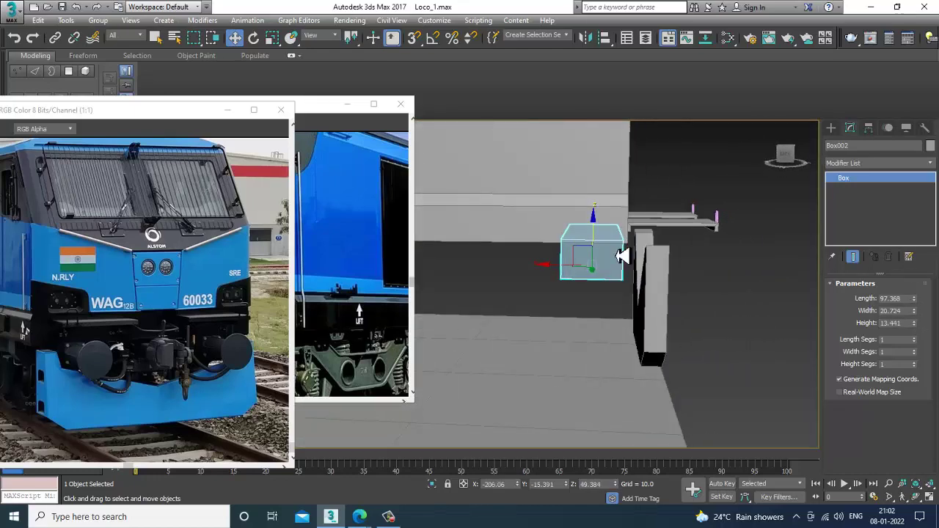
{"action": "left_click_drag", "start_coordinate": [567, 278], "coordinate": [572, 275]}
{"action": "middle_click_drag", "start_coordinate": [787, 280], "coordinate": [685, 266], "text": "alt"}
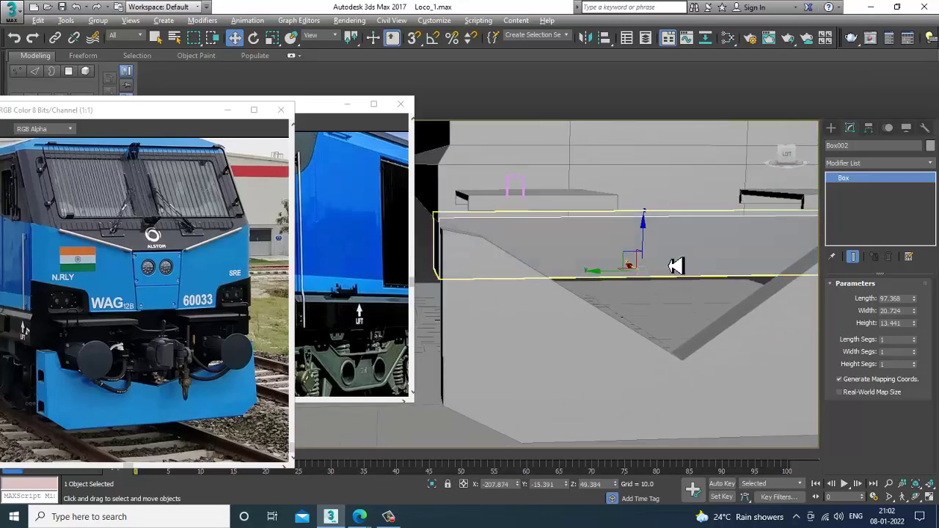
- Refine the front guard's base line with one extra vertex midway along each slope of its V-notch
{"action": "left_click", "coordinate": [589, 340]}
{"action": "middle_click_drag", "start_coordinate": [589, 340], "coordinate": [595, 340], "text": "alt"}
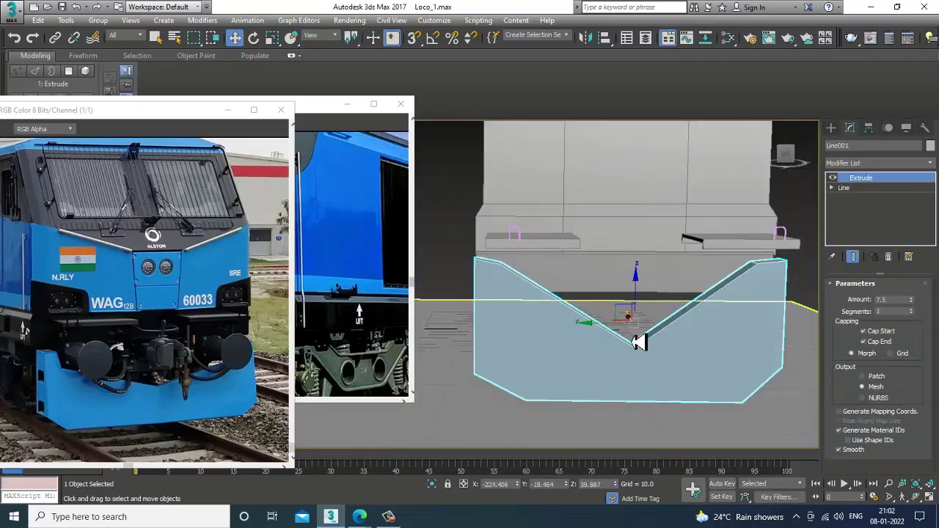
{"action": "left_click", "coordinate": [831, 188]}
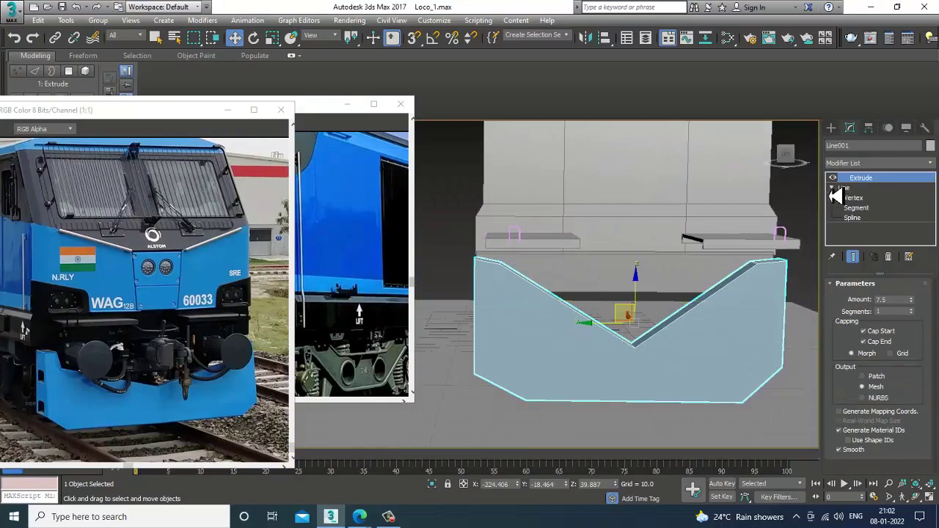
{"action": "left_click", "coordinate": [853, 198]}
{"action": "right_click", "coordinate": [534, 299]}
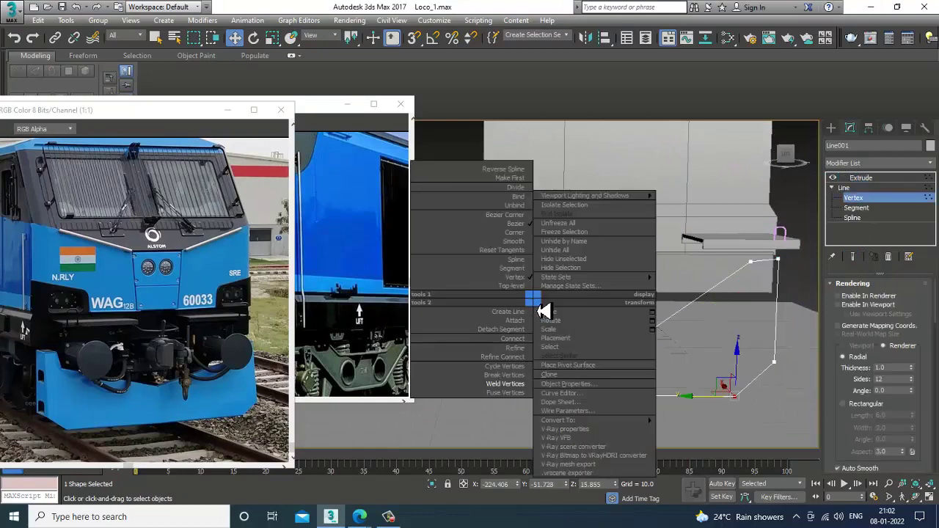
{"action": "left_click", "coordinate": [517, 348]}
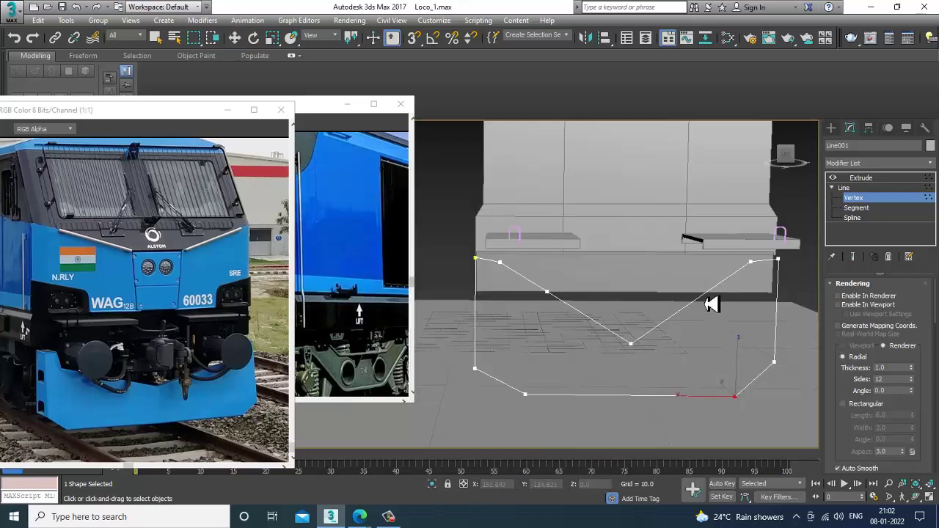
{"action": "key", "text": "w"}
{"action": "key", "text": "1"}
{"action": "key", "text": "1"}
- Lower both new mid-slope vertices by about 5.5 along Z to bend the guard's notch, and return to the Extrude level
{"action": "left_click_drag", "start_coordinate": [567, 282], "coordinate": [523, 321]}
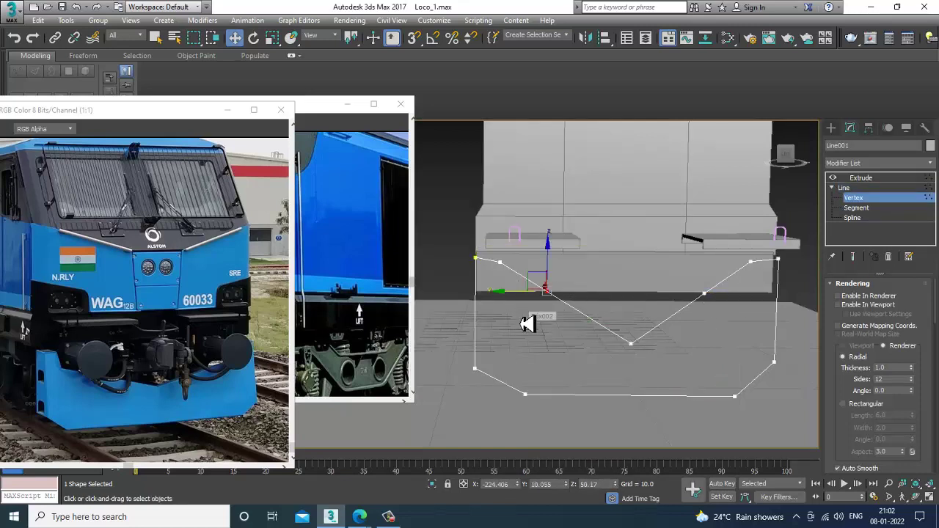
{"action": "left_click_drag", "start_coordinate": [554, 272], "coordinate": [555, 288]}
{"action": "left_click", "coordinate": [703, 293]}
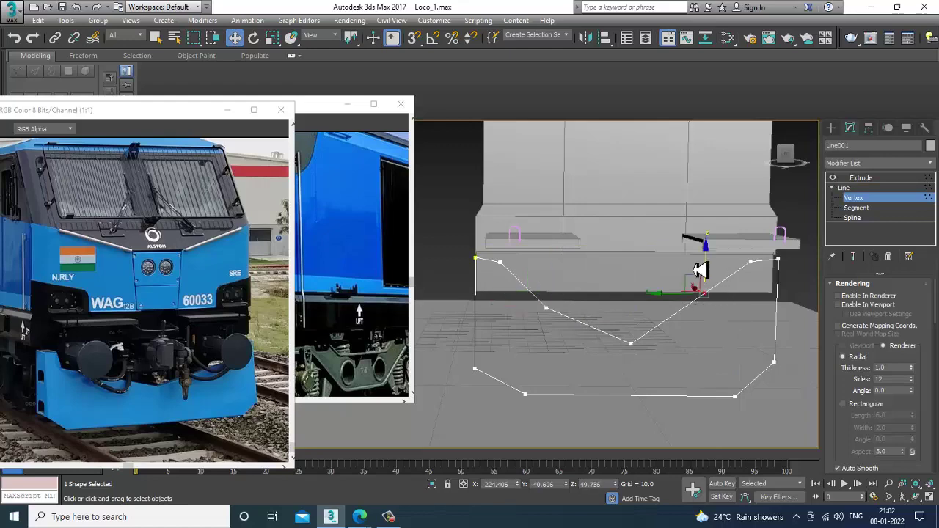
{"action": "left_click_drag", "start_coordinate": [713, 267], "coordinate": [726, 283]}
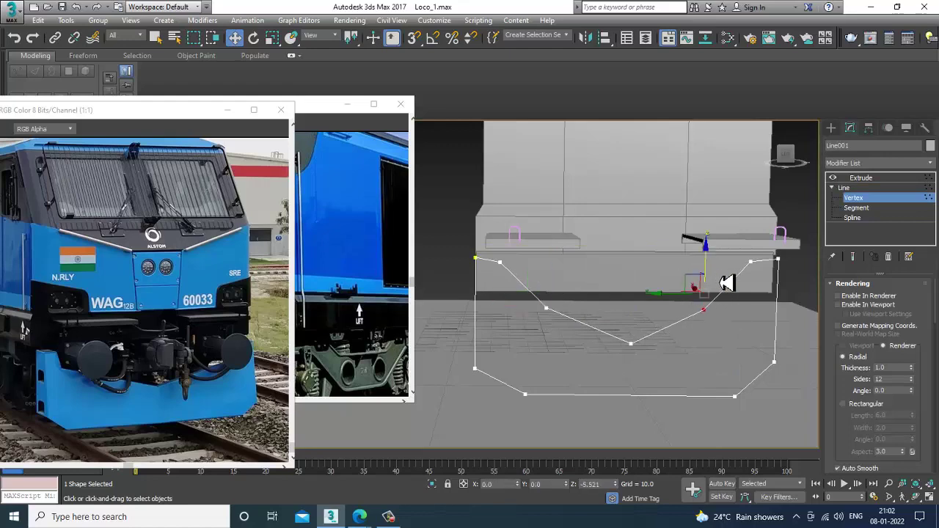
{"action": "left_click", "coordinate": [861, 177]}
{"action": "middle_click_drag", "start_coordinate": [624, 300], "coordinate": [565, 298], "text": "alt"}
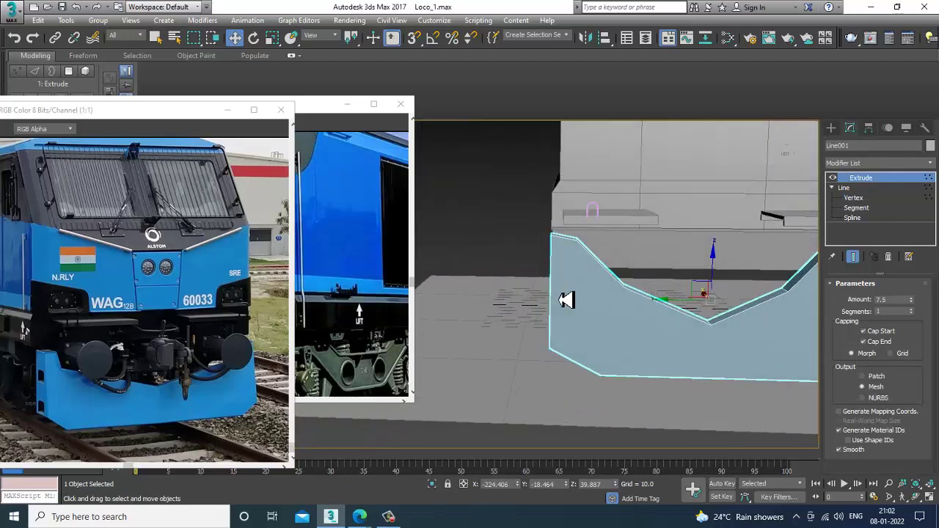
- Widen the front guard slightly by moving the vertices at both its sides outward along Y, with the extruded result shown
{"action": "left_click", "coordinate": [853, 198]}
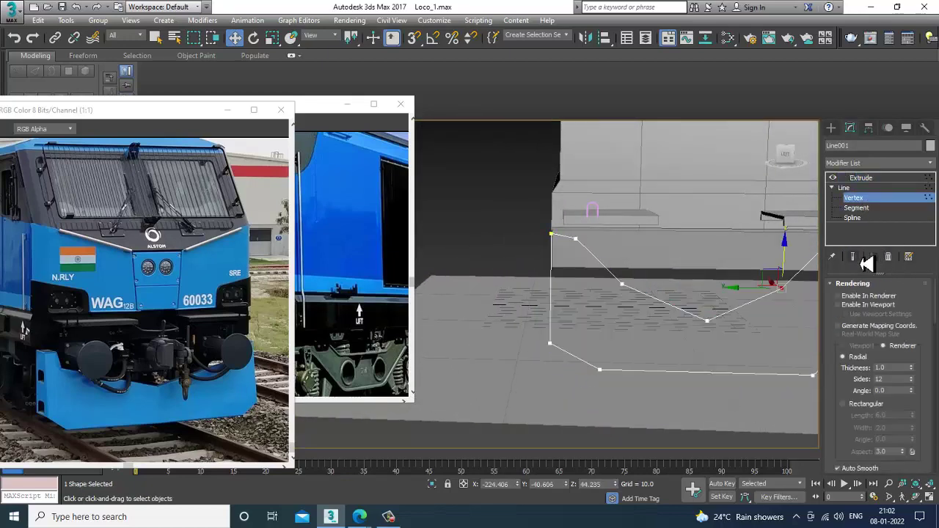
{"action": "left_click", "coordinate": [853, 256]}
{"action": "left_click_drag", "start_coordinate": [665, 420], "coordinate": [660, 414]}
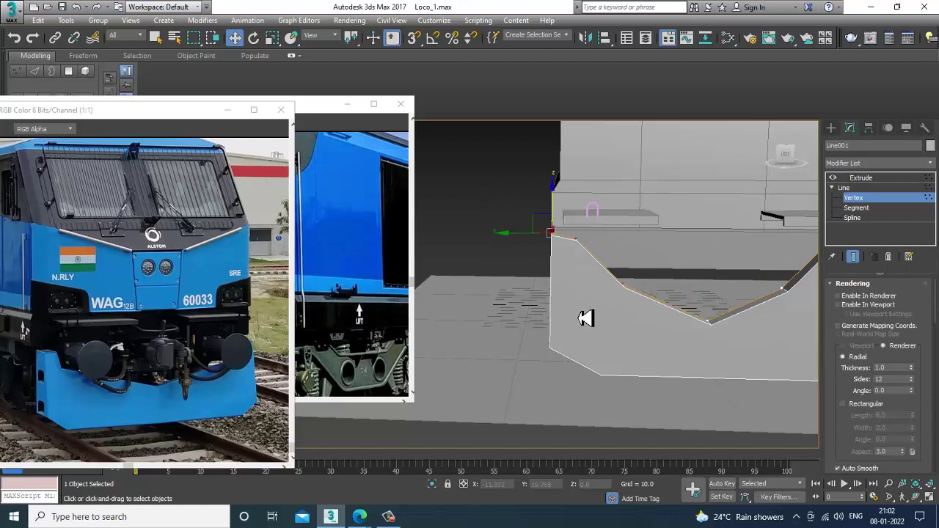
{"action": "left_click_drag", "start_coordinate": [527, 245], "coordinate": [522, 245]}
{"action": "middle_click_drag", "start_coordinate": [522, 245], "coordinate": [590, 260], "text": "alt"}
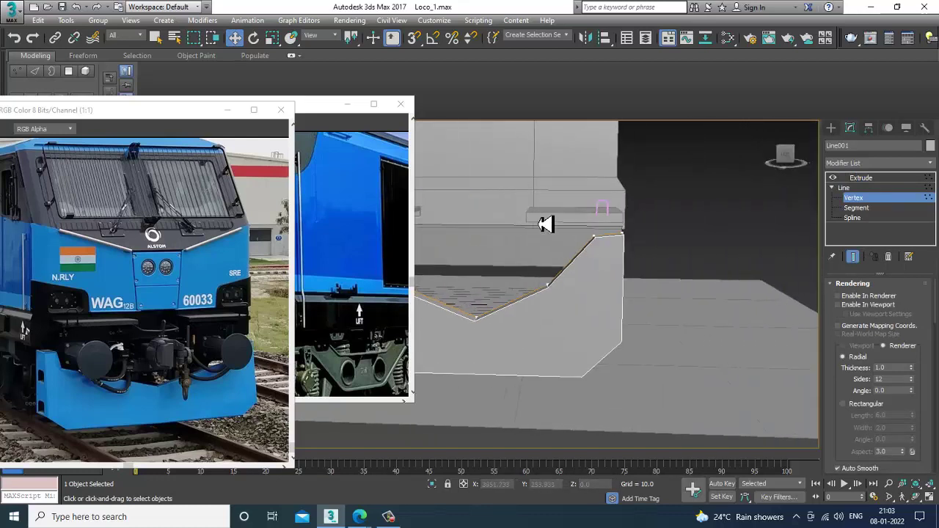
{"action": "left_click_drag", "start_coordinate": [539, 224], "coordinate": [728, 470]}
{"action": "left_click_drag", "start_coordinate": [547, 373], "coordinate": [557, 373]}
{"action": "middle_click_drag", "start_coordinate": [528, 335], "coordinate": [632, 312], "text": "alt"}
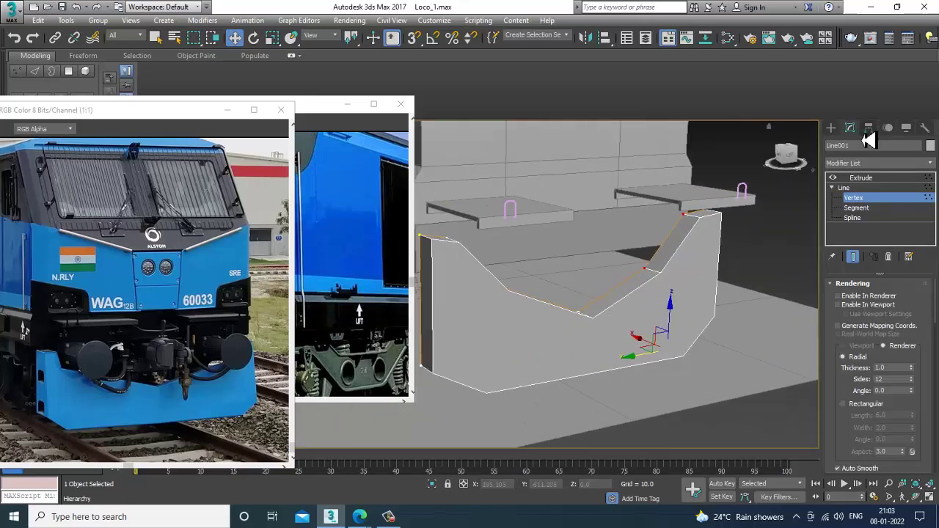
{"action": "left_click", "coordinate": [864, 179]}
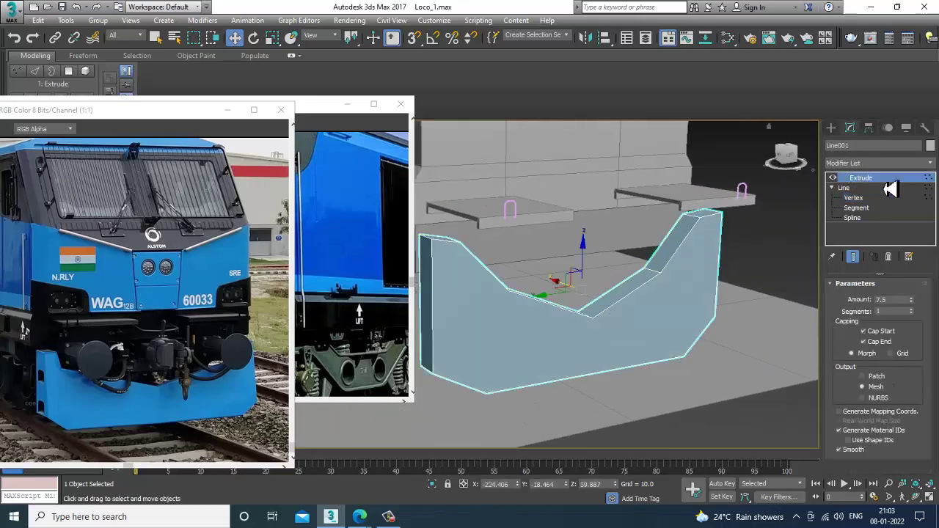
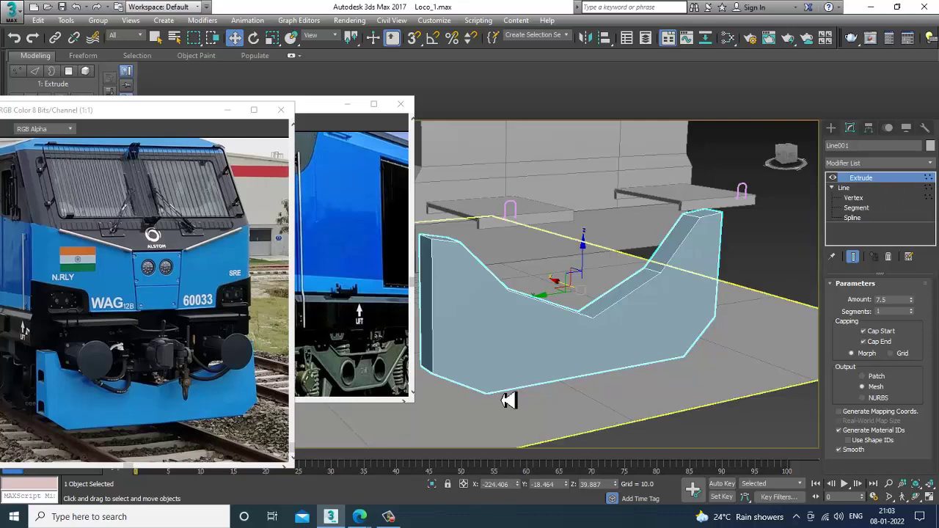
- In the Left view, create a Cylinder about 4 in radius and 2.4 high for the buffer, beneath the left bracket plate
{"action": "left_click", "coordinate": [831, 128]}
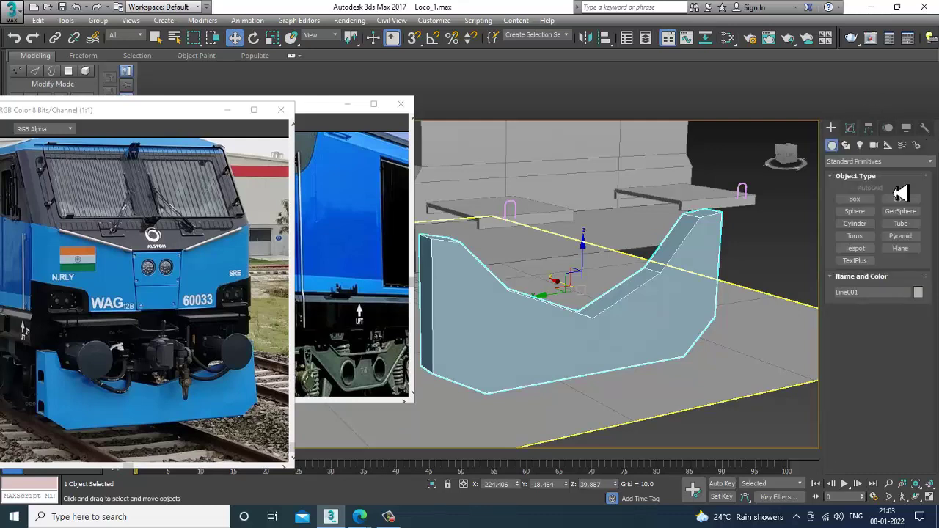
{"action": "left_click", "coordinate": [851, 227]}
{"action": "key", "text": "alt+w"}
{"action": "key", "text": "alt+w"}
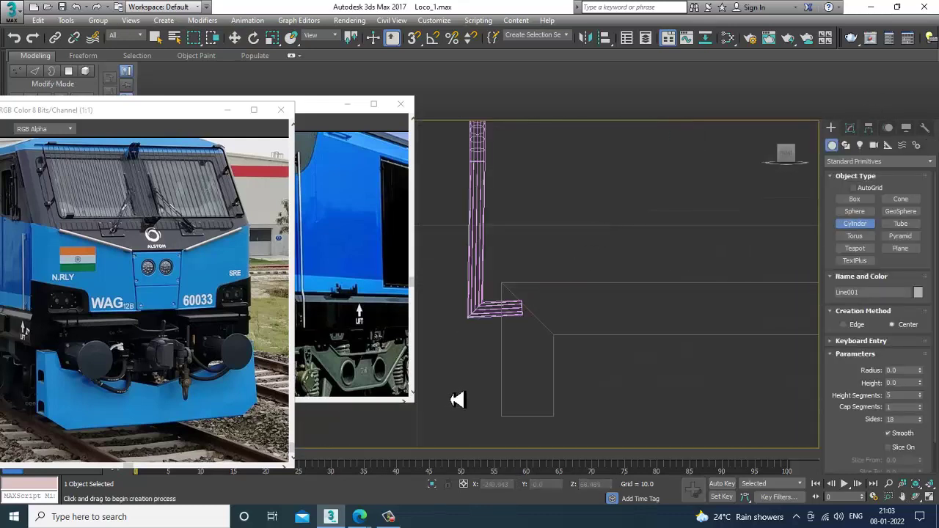
{"action": "key", "text": "alt+w"}
{"action": "middle_click", "coordinate": [420, 418]}
{"action": "key", "text": "alt+w"}
{"action": "scroll", "coordinate": [614, 296], "scroll_direction": "down", "scroll_amount": 6}
{"action": "middle_click_drag", "start_coordinate": [611, 298], "coordinate": [584, 272]}
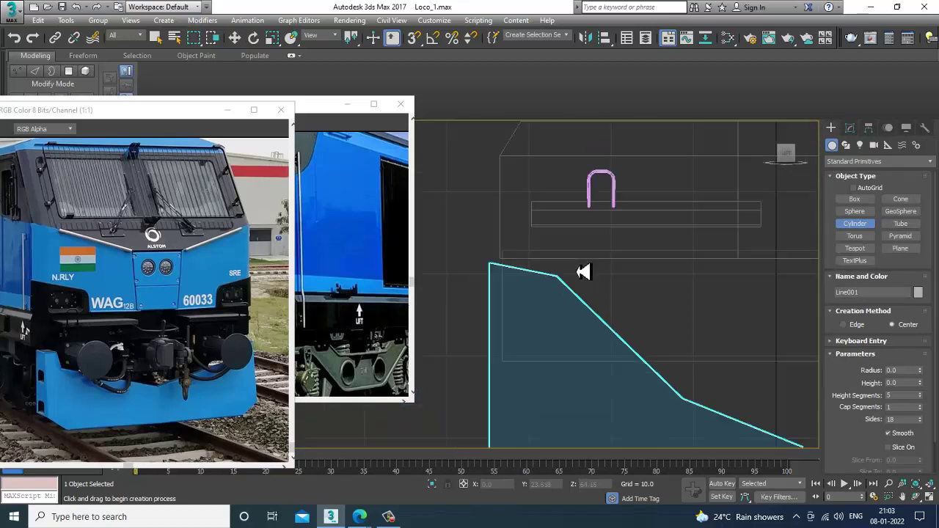
{"action": "scroll", "coordinate": [583, 272], "scroll_direction": "down", "scroll_amount": 3}
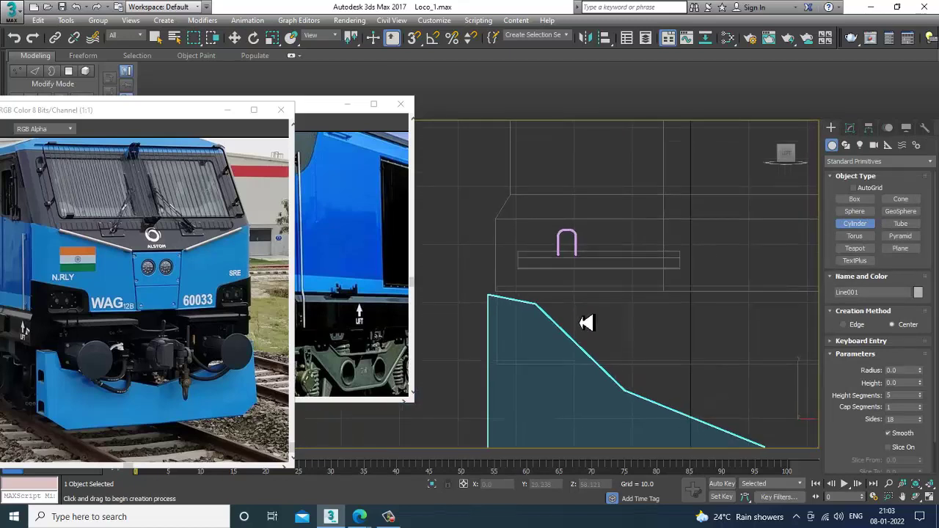
{"action": "scroll", "coordinate": [590, 322], "scroll_direction": "up", "scroll_amount": 3}
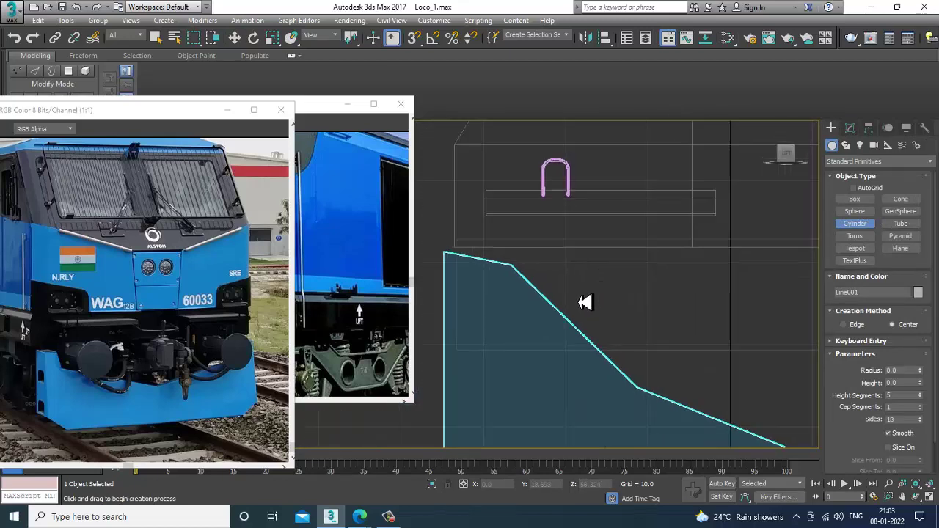
{"action": "left_click_drag", "start_coordinate": [583, 292], "coordinate": [614, 323]}
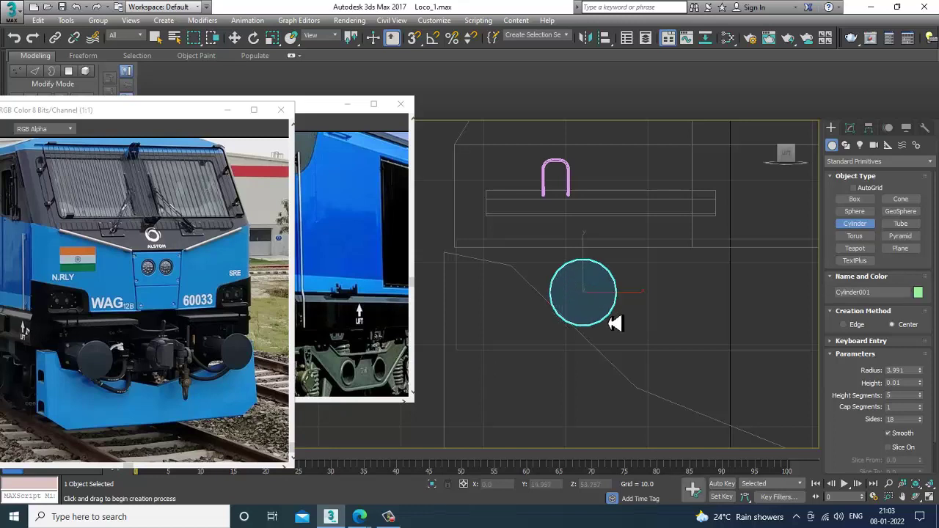
{"action": "left_click", "coordinate": [606, 302]}
{"action": "key", "text": "w"}
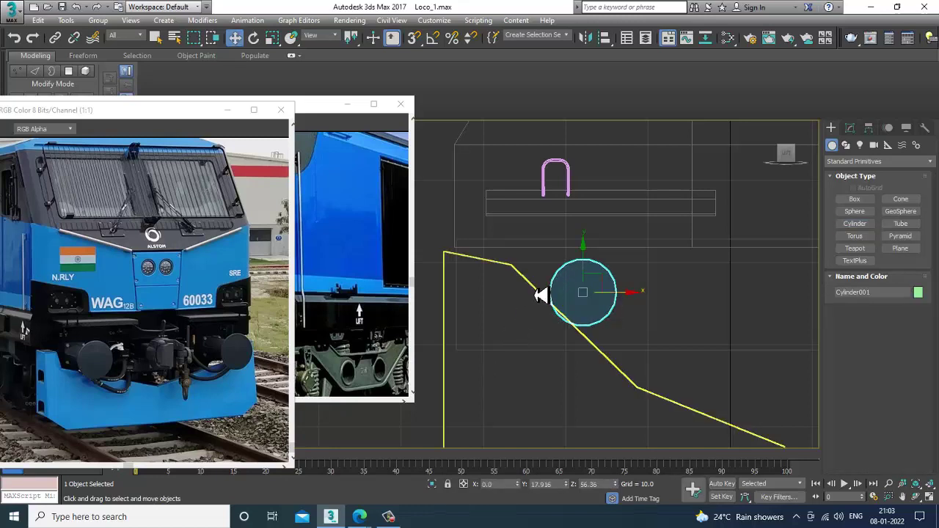
- Move the guard's two left notch vertices outward clear of the cylinder and raise the upper one by about 1.1
{"action": "left_click", "coordinate": [539, 295]}
{"action": "left_click", "coordinate": [843, 188]}
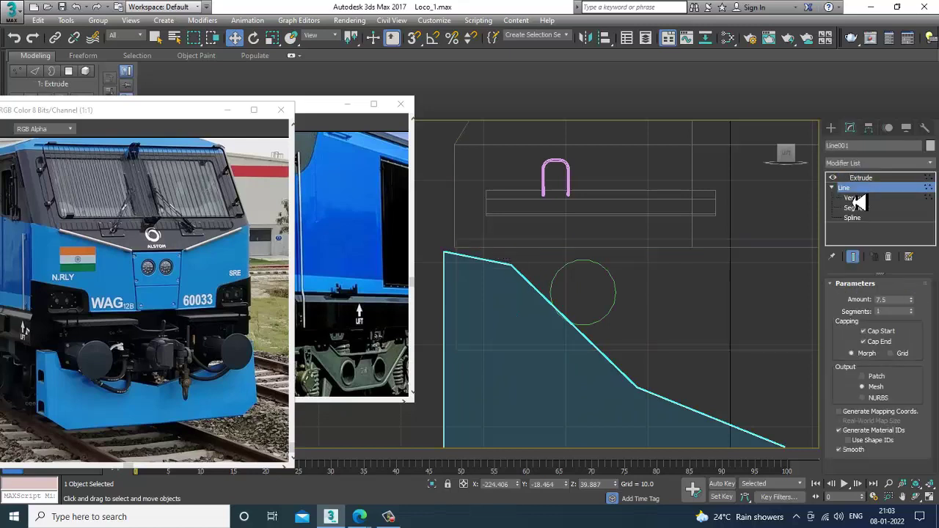
{"action": "left_click", "coordinate": [853, 198]}
{"action": "left_click_drag", "start_coordinate": [669, 370], "coordinate": [617, 399]}
{"action": "key", "text": "ctrl+z"}
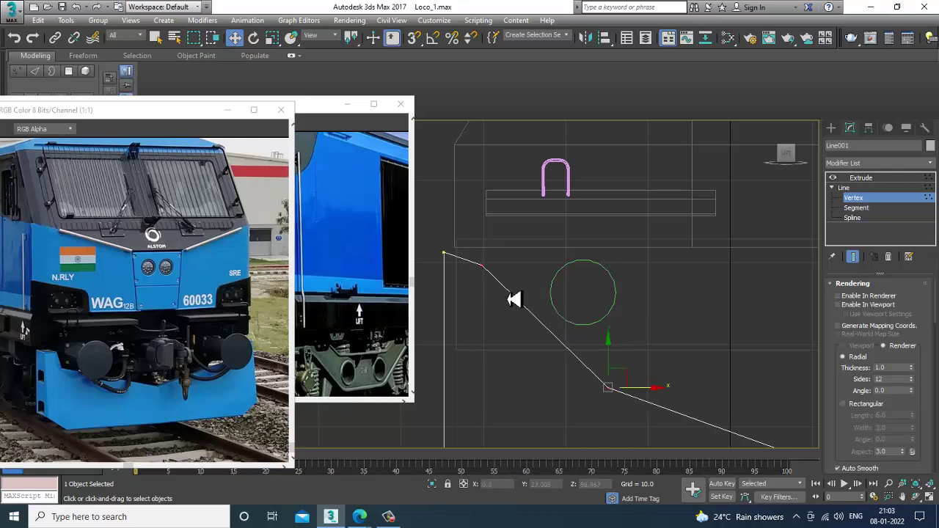
{"action": "left_click_drag", "start_coordinate": [506, 282], "coordinate": [506, 282]}
{"action": "left_click_drag", "start_coordinate": [483, 235], "coordinate": [484, 224]}
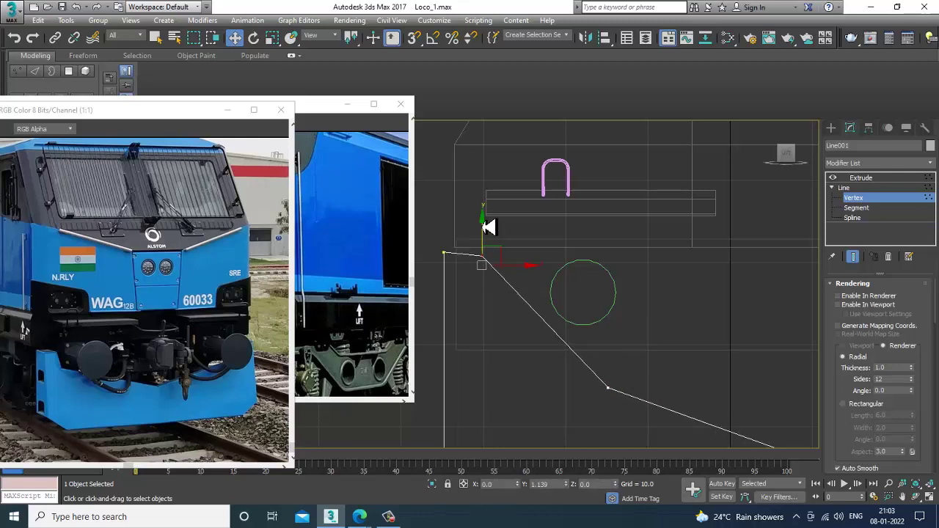
- Move the guard's two right notch vertices outward to match the left side, and slightly raise the notch's lowest centre vertex
{"action": "scroll", "coordinate": [493, 240], "scroll_direction": "down", "scroll_amount": 3}
{"action": "middle_click_drag", "start_coordinate": [744, 297], "coordinate": [552, 284]}
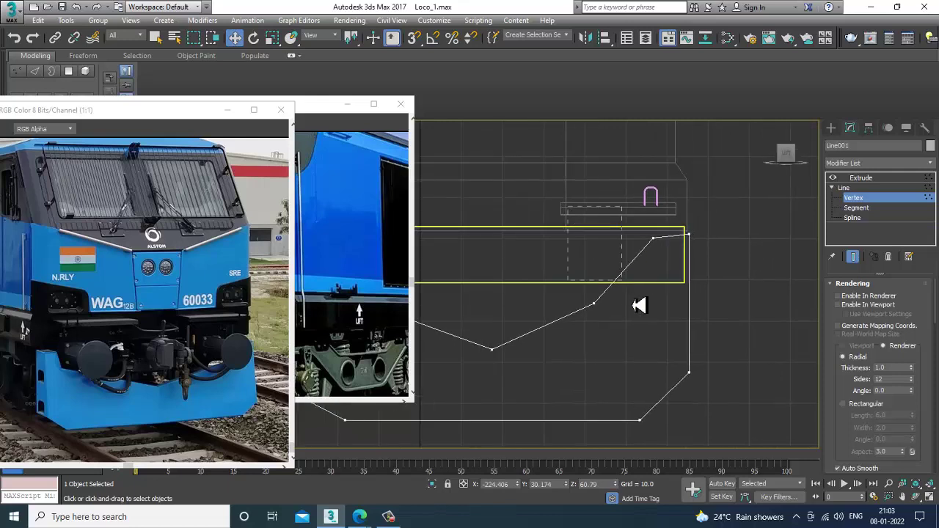
{"action": "left_click_drag", "start_coordinate": [668, 338], "coordinate": [666, 336]}
{"action": "left_click_drag", "start_coordinate": [689, 239], "coordinate": [704, 237]}
{"action": "scroll", "coordinate": [677, 266], "scroll_direction": "down", "scroll_amount": 3}
{"action": "scroll", "coordinate": [665, 279], "scroll_direction": "up", "scroll_amount": 3}
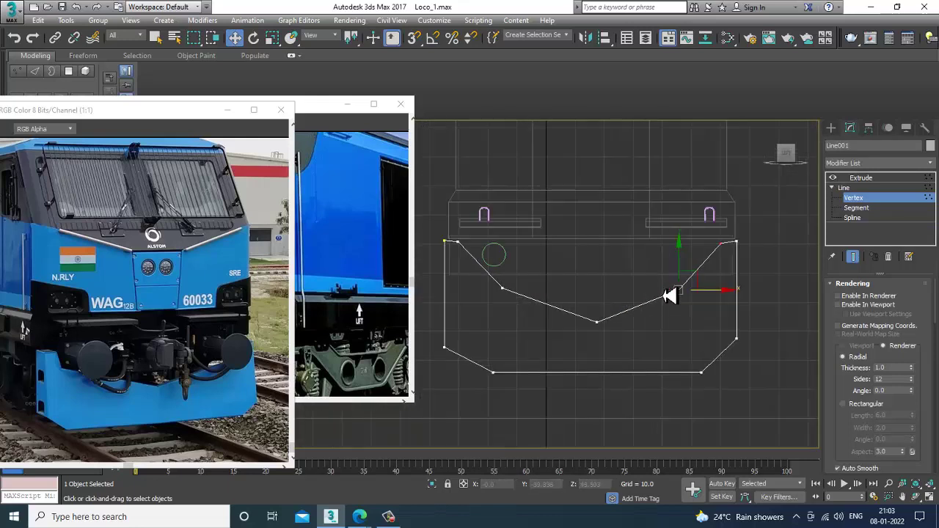
{"action": "left_click_drag", "start_coordinate": [646, 350], "coordinate": [622, 331]}
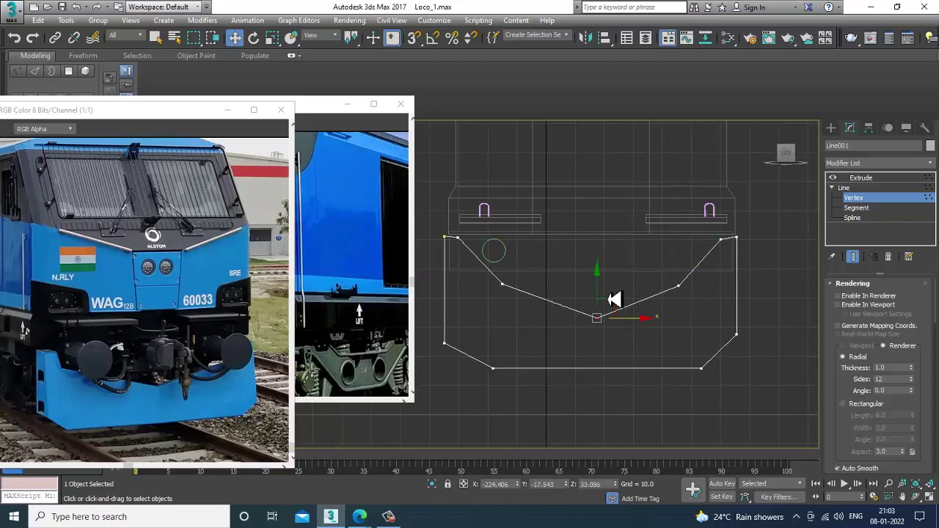
{"action": "left_click", "coordinate": [871, 179]}
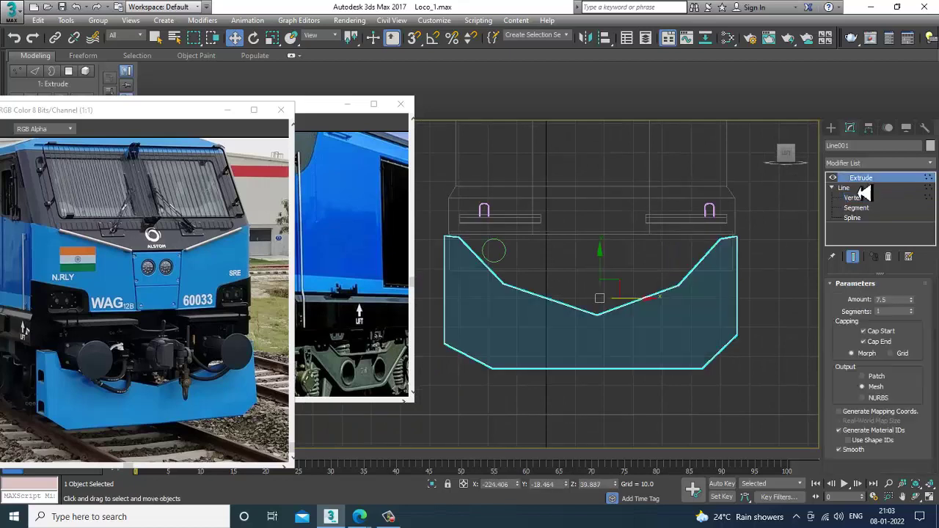
- Set the cylinder to 7 sides and enlarge its radius to about 5.1
{"action": "left_click", "coordinate": [495, 254]}
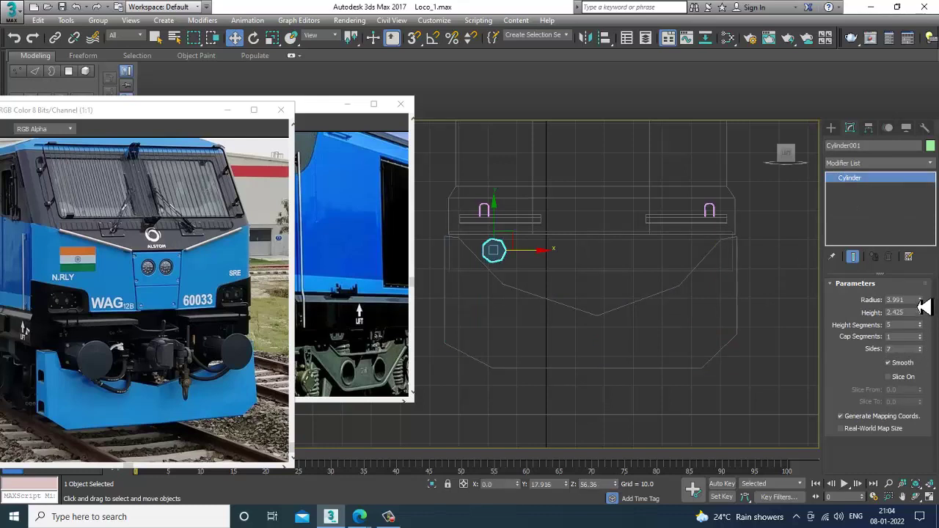
{"action": "left_click_drag", "start_coordinate": [922, 307], "coordinate": [922, 289]}
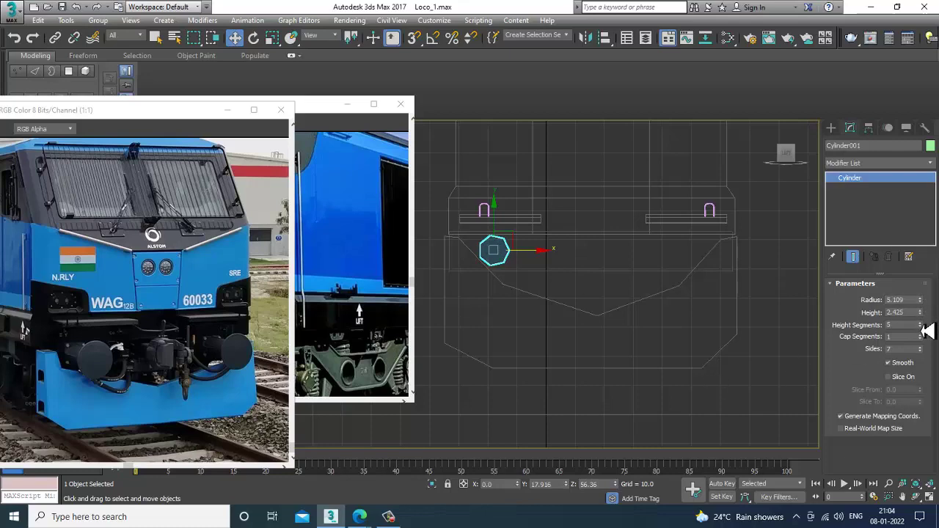
- Move the buffer cylinder along the locomotive's length to about X -218, against the front beam behind the guard
{"action": "key", "text": "alt+w"}
{"action": "right_click", "coordinate": [691, 378]}
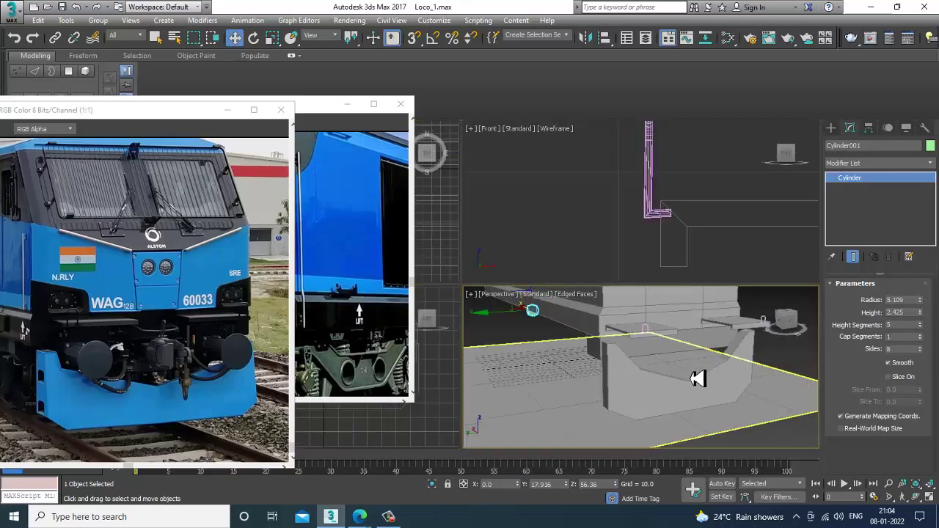
{"action": "key", "text": "alt+w"}
{"action": "key", "text": "z"}
{"action": "scroll", "coordinate": [646, 345], "scroll_direction": "down", "scroll_amount": 5}
{"action": "scroll", "coordinate": [663, 366], "scroll_direction": "down", "scroll_amount": 6}
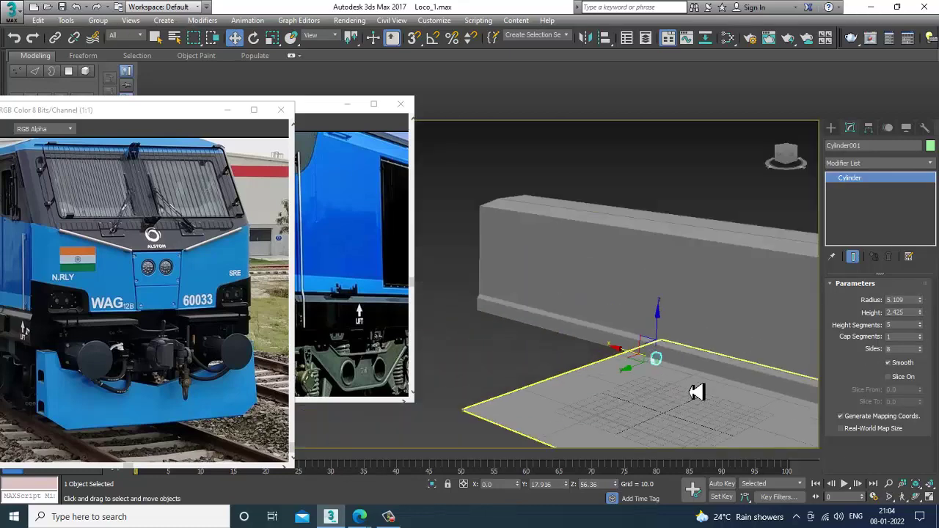
{"action": "middle_click_drag", "start_coordinate": [689, 391], "coordinate": [585, 314]}
{"action": "left_click_drag", "start_coordinate": [488, 262], "coordinate": [733, 310]}
{"action": "key", "text": "z"}
{"action": "middle_click_drag", "start_coordinate": [650, 312], "coordinate": [653, 289], "text": "alt"}
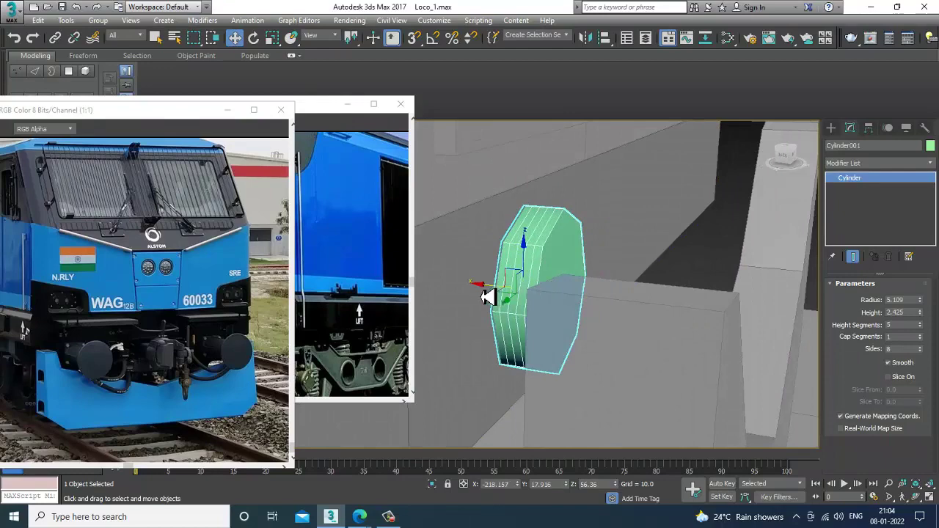
{"action": "left_click_drag", "start_coordinate": [487, 296], "coordinate": [490, 296]}
{"action": "key", "text": "l"}
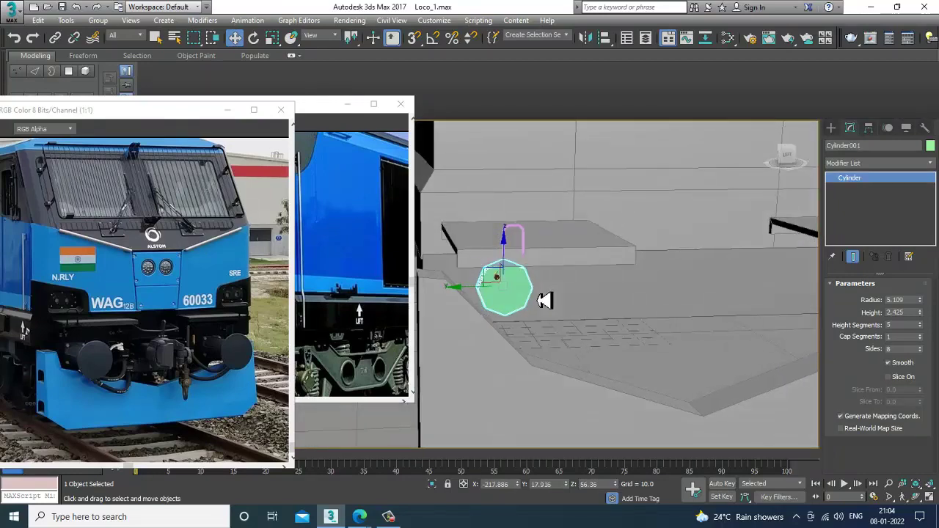
- Raise the buffer cylinder's side count to 12 and convert it to an Editable Poly
{"action": "scroll", "coordinate": [526, 310], "scroll_direction": "up", "scroll_amount": 3}
{"action": "scroll", "coordinate": [579, 315], "scroll_direction": "up", "scroll_amount": 2}
{"action": "middle_click_drag", "start_coordinate": [526, 310], "coordinate": [518, 289]}
{"action": "scroll", "coordinate": [587, 318], "scroll_direction": "up", "scroll_amount": 2}
{"action": "scroll", "coordinate": [590, 310], "scroll_direction": "down", "scroll_amount": 2}
{"action": "scroll", "coordinate": [519, 289], "scroll_direction": "down", "scroll_amount": 4}
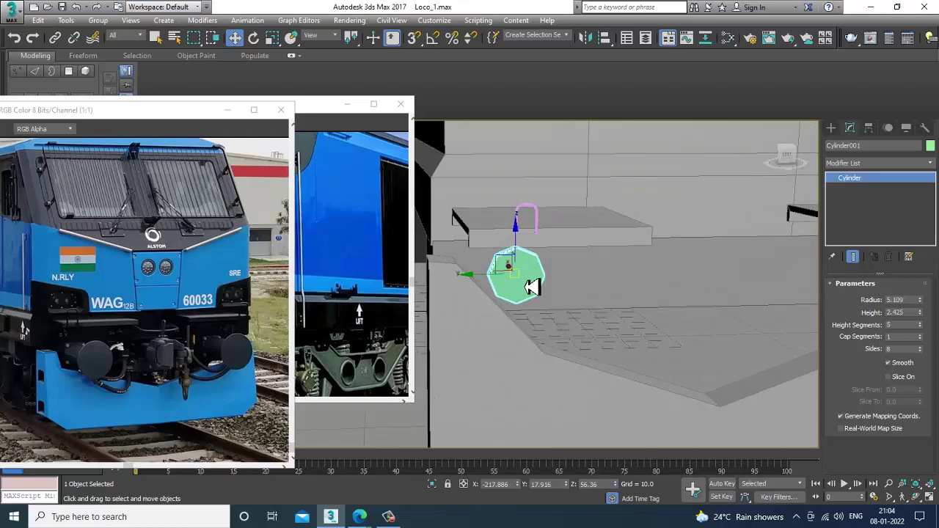
{"action": "right_click", "coordinate": [860, 189]}
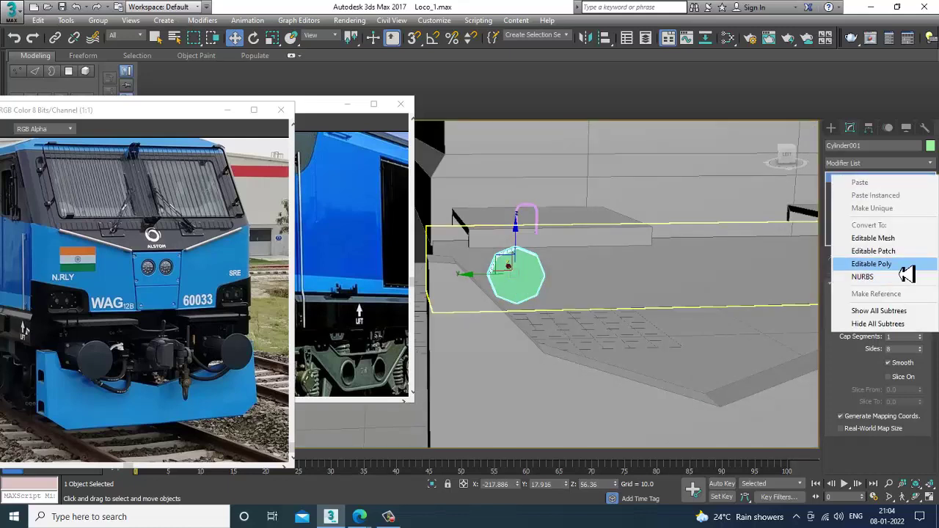
{"action": "left_click", "coordinate": [845, 404]}
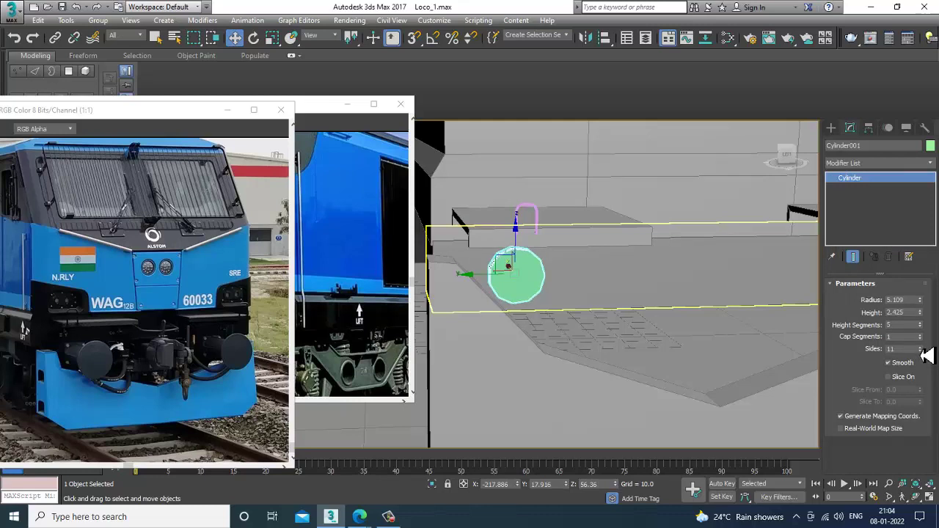
{"action": "right_click", "coordinate": [866, 184]}
{"action": "left_click", "coordinate": [901, 262]}
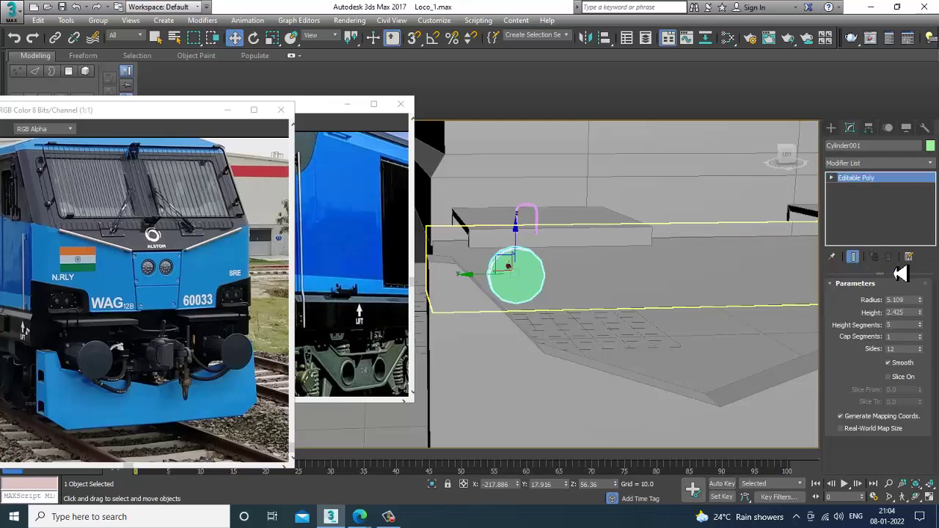
- Select the cylinder's front cap polygon and inset it slightly to leave a narrow rim
{"action": "left_click", "coordinate": [890, 298]}
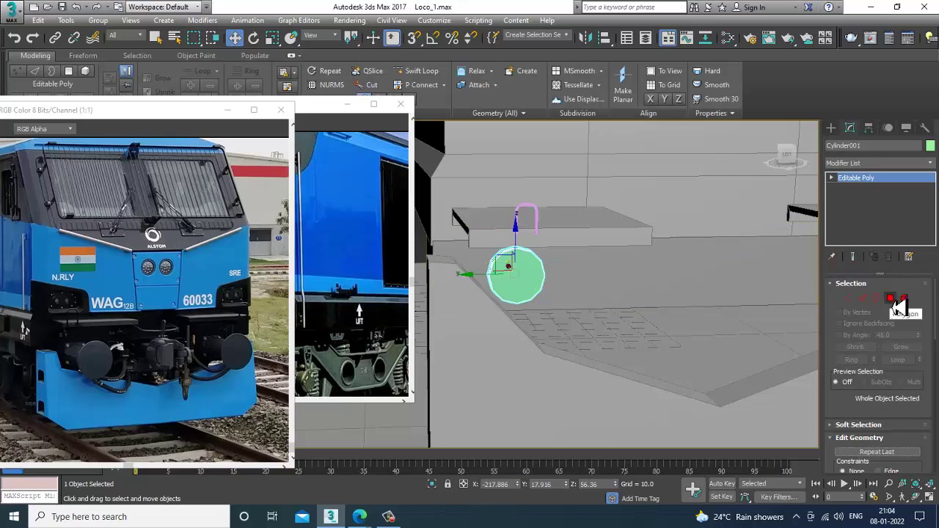
{"action": "left_click", "coordinate": [539, 287]}
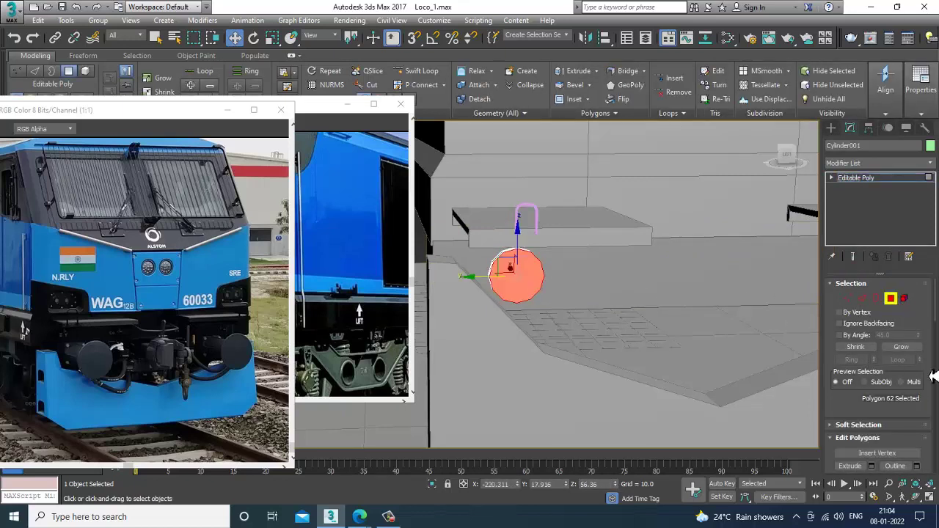
{"action": "scroll", "coordinate": [871, 417], "scroll_direction": "down", "scroll_amount": 3}
{"action": "left_click", "coordinate": [915, 418]}
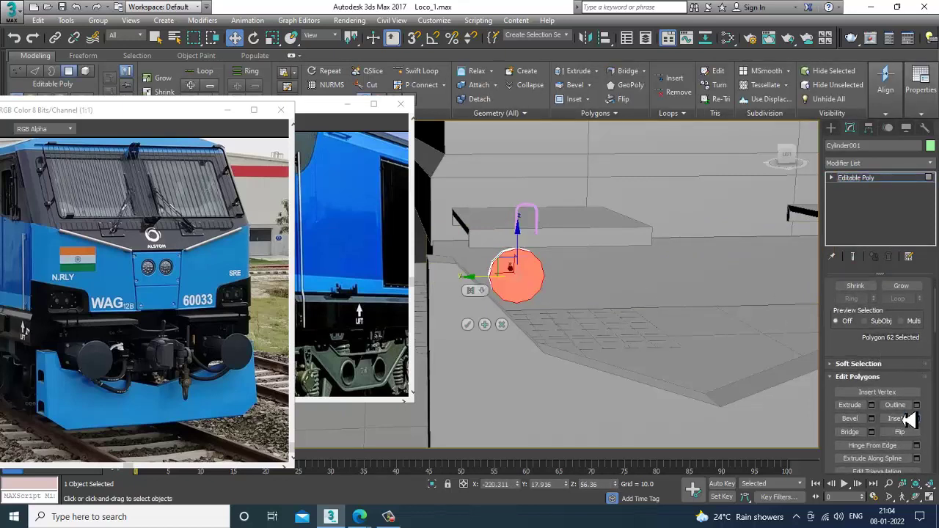
{"action": "left_click_drag", "start_coordinate": [470, 309], "coordinate": [478, 320]}
{"action": "left_click", "coordinate": [471, 324]}
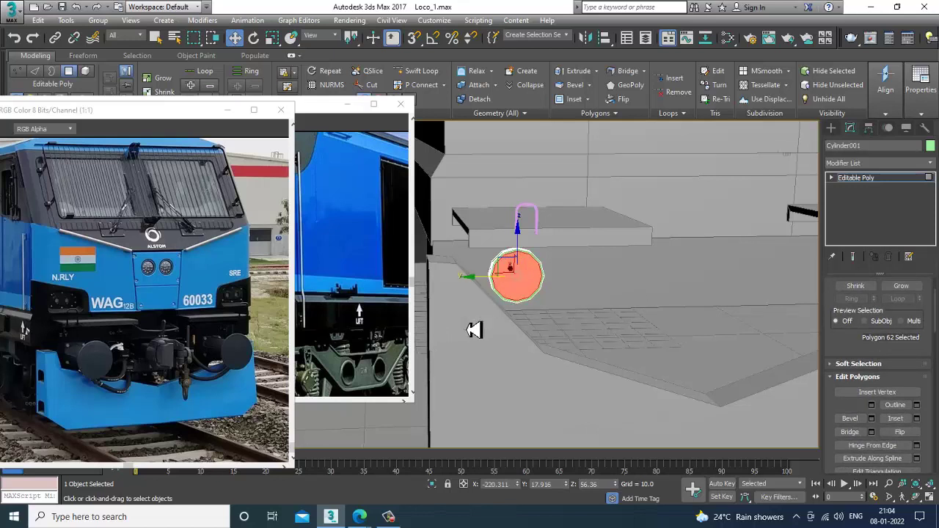
- Extrude the inset cap polygon forward by about 24 to form the buffer shaft
{"action": "left_click", "coordinate": [871, 405]}
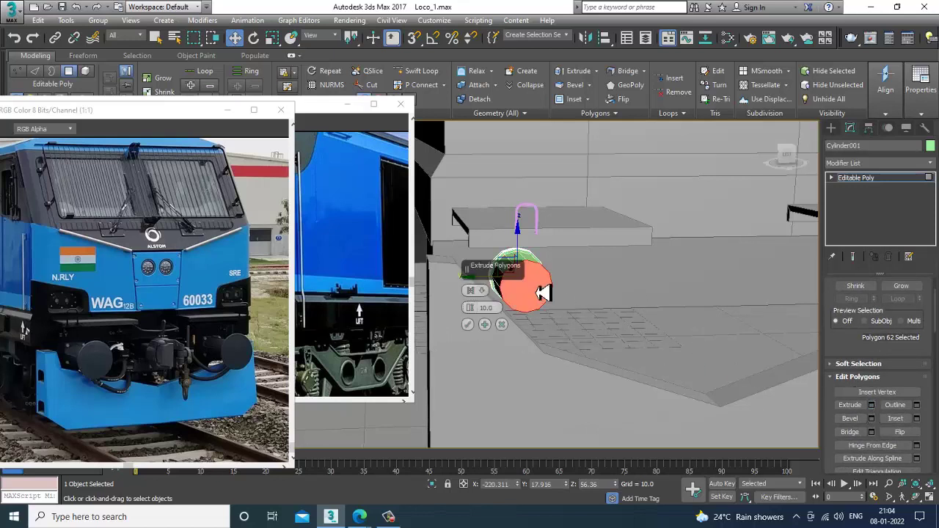
{"action": "middle_click_drag", "start_coordinate": [726, 278], "coordinate": [605, 262], "text": "alt"}
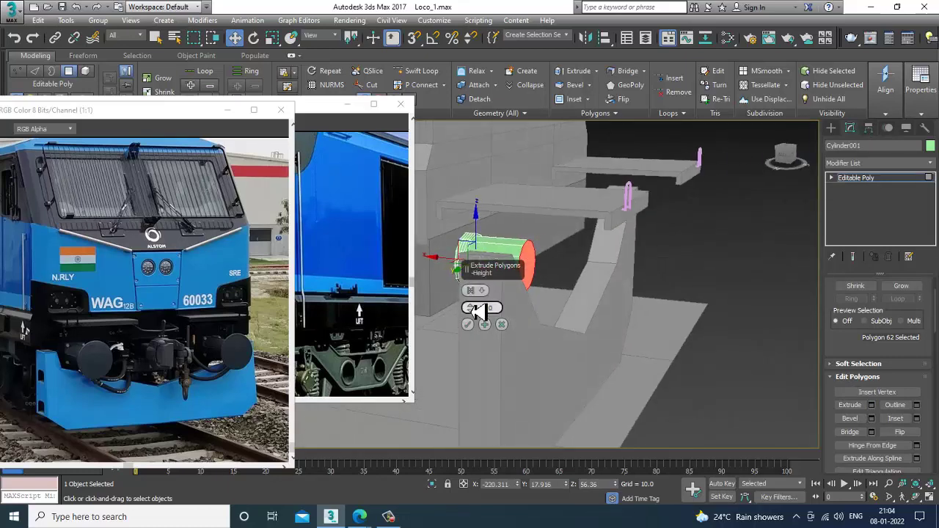
{"action": "left_click_drag", "start_coordinate": [471, 309], "coordinate": [462, 258]}
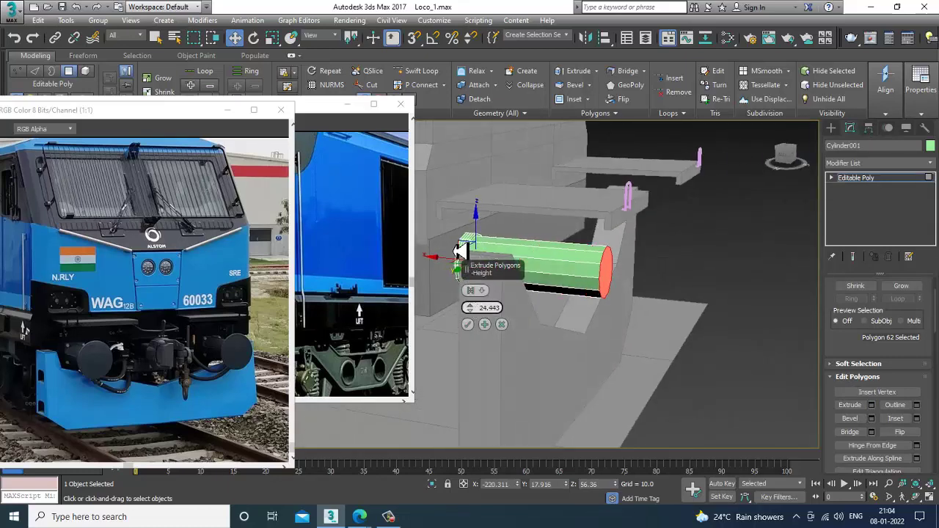
{"action": "left_click", "coordinate": [467, 324]}
{"action": "middle_click_drag", "start_coordinate": [488, 320], "coordinate": [561, 312], "text": "alt"}
{"action": "scroll", "coordinate": [561, 312], "scroll_direction": "up", "scroll_amount": 10}
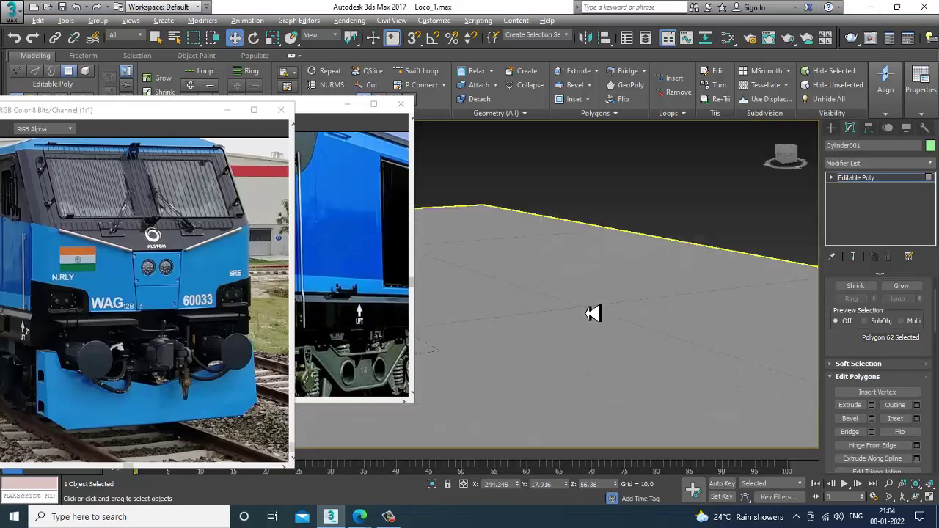
{"action": "scroll", "coordinate": [593, 314], "scroll_direction": "down", "scroll_amount": 6}
{"action": "scroll", "coordinate": [721, 360], "scroll_direction": "up", "scroll_amount": 5}
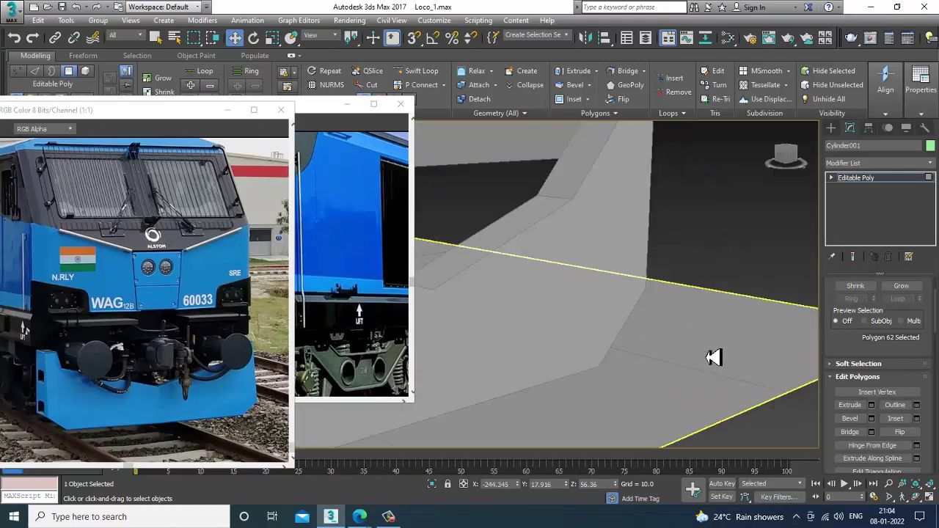
{"action": "scroll", "coordinate": [579, 327], "scroll_direction": "down", "scroll_amount": 5}
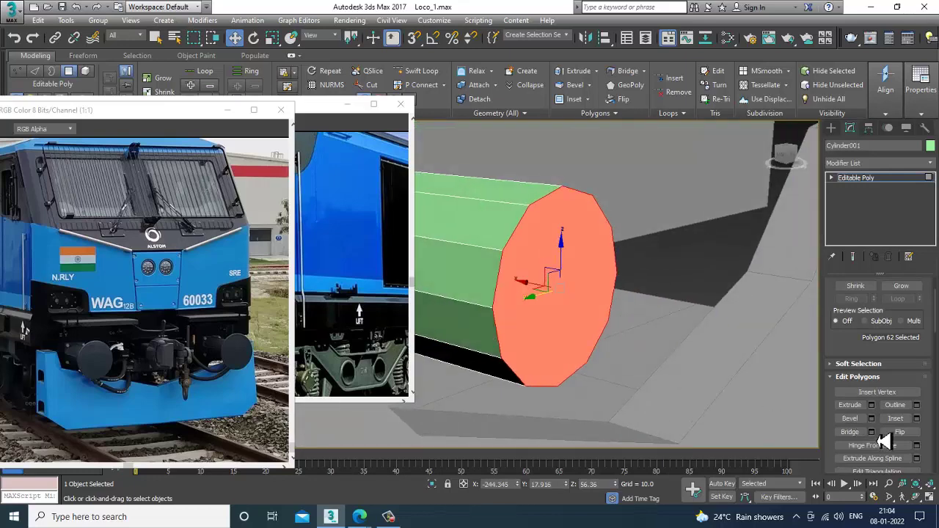
{"action": "left_click", "coordinate": [871, 418]}
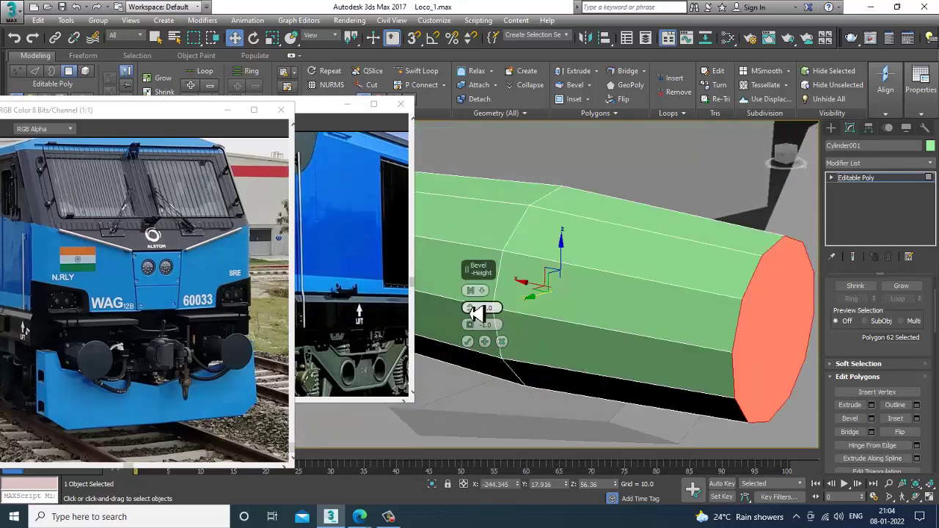
{"action": "mouse_move", "coordinate": [475, 312]}
{"action": "left_mouse_down"}
{"action": "mouse_move", "coordinate": [480, 336]}
{"action": "mouse_move", "coordinate": [472, 308]}
{"action": "left_mouse_up"}
{"action": "middle_click_drag", "start_coordinate": [517, 323], "coordinate": [572, 327], "text": "alt"}
{"action": "scroll", "coordinate": [593, 327], "scroll_direction": "down", "scroll_amount": 4}
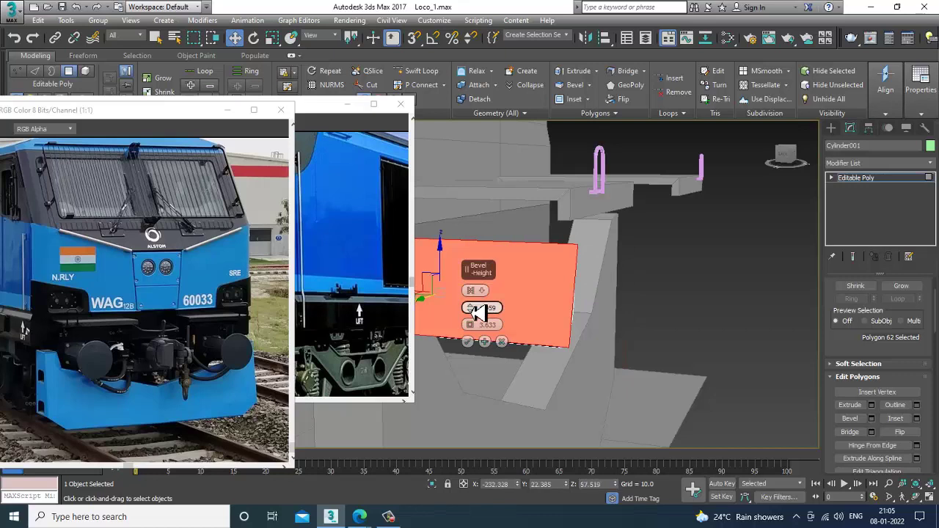
{"action": "left_click", "coordinate": [504, 343]}
{"action": "middle_click_drag", "start_coordinate": [506, 349], "coordinate": [559, 325], "text": "alt"}
{"action": "left_click", "coordinate": [556, 319]}
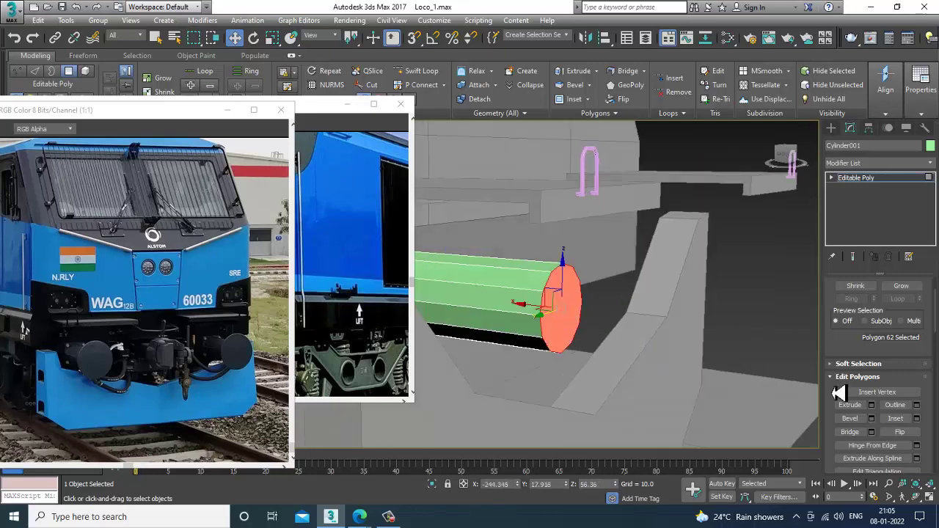
- Bevel the shaft's end polygon outward into a flared cone with a height of about 5
{"action": "left_click", "coordinate": [872, 418]}
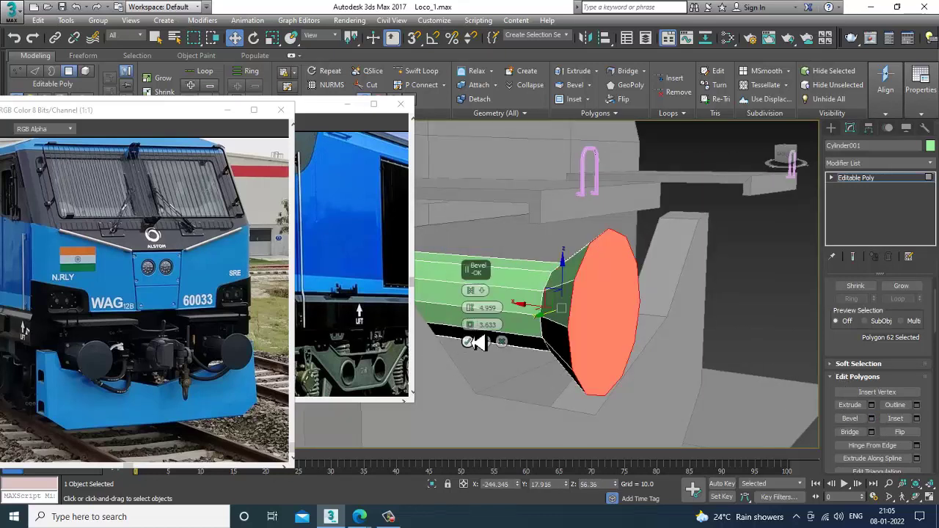
{"action": "middle_click_drag", "start_coordinate": [475, 351], "coordinate": [563, 313], "text": "alt"}
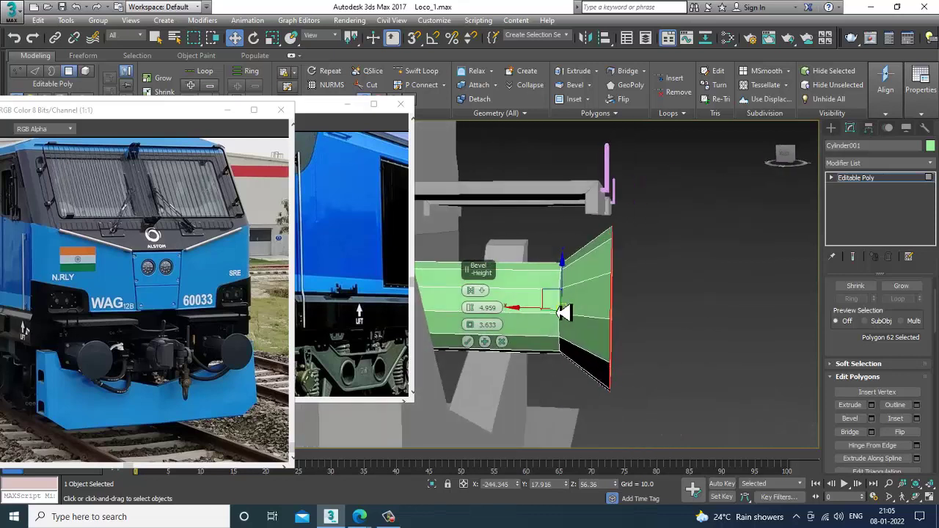
{"action": "left_click_drag", "start_coordinate": [475, 320], "coordinate": [475, 322]}
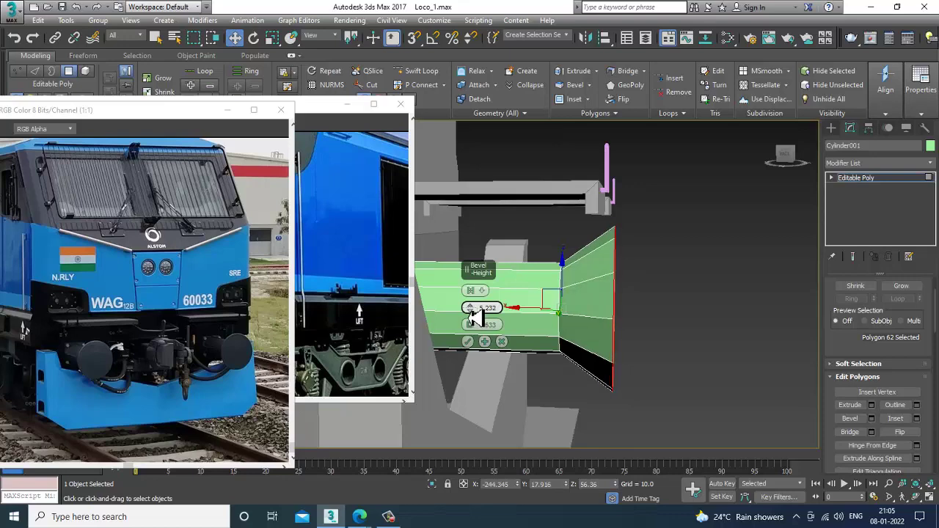
{"action": "left_click_drag", "start_coordinate": [475, 334], "coordinate": [477, 336]}
{"action": "middle_click_drag", "start_coordinate": [635, 305], "coordinate": [648, 369], "text": "alt"}
{"action": "left_click", "coordinate": [467, 341]}
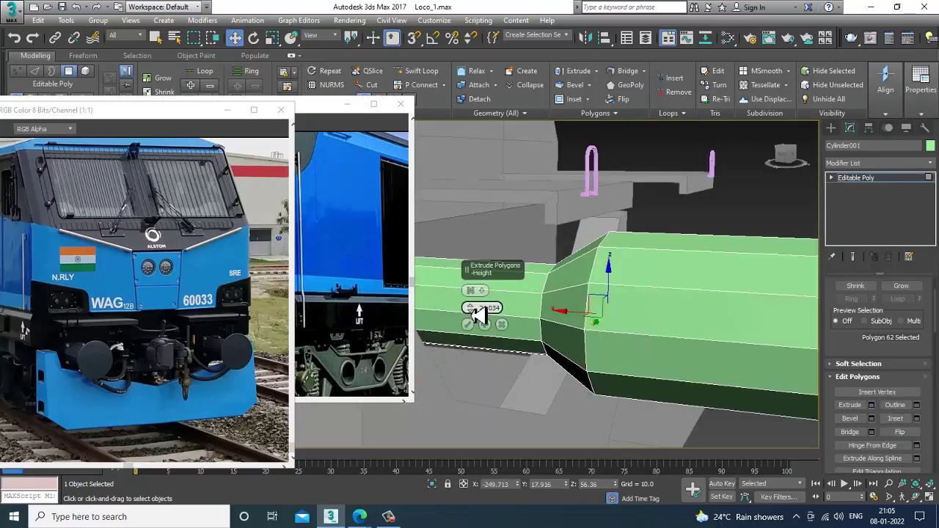
- Extrude the flared end polygon by about 1.14 to form the buffer head, and leave polygon editing
{"action": "left_click_drag", "start_coordinate": [475, 314], "coordinate": [502, 416]}
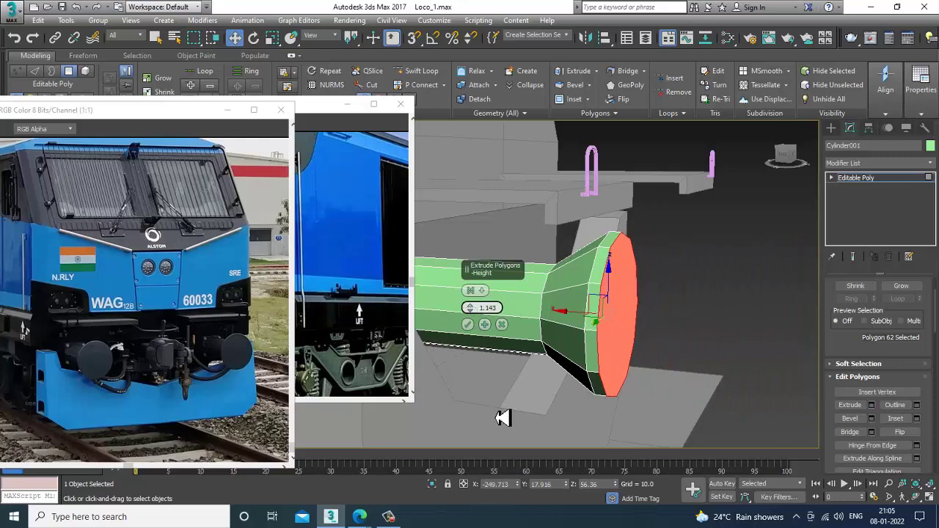
{"action": "left_click", "coordinate": [467, 324]}
{"action": "left_click", "coordinate": [729, 305]}
{"action": "scroll", "coordinate": [689, 323], "scroll_direction": "down", "scroll_amount": 4}
{"action": "middle_click_drag", "start_coordinate": [675, 334], "coordinate": [636, 323], "text": "alt"}
{"action": "left_click", "coordinate": [862, 179]}
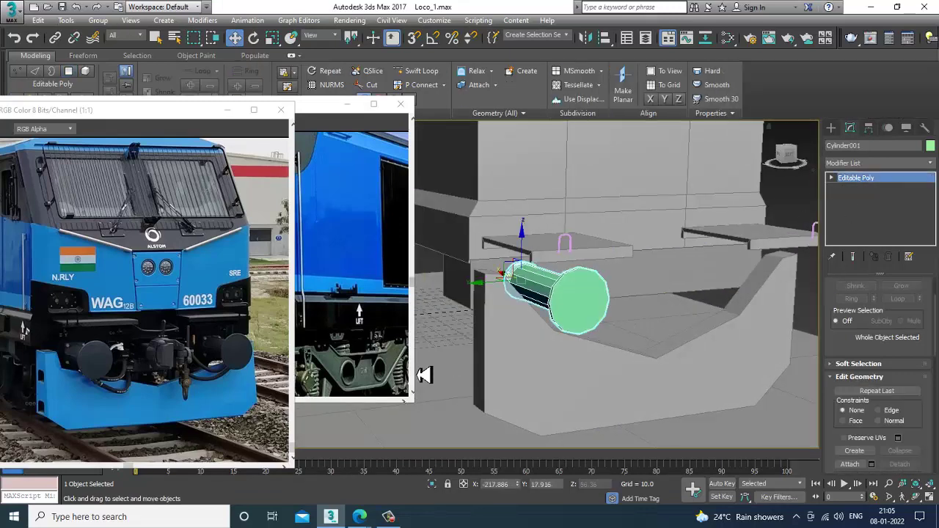
- In the Left view, create a thin Box about 17 by 17 around the buffer as its mounting plate
{"action": "scroll", "coordinate": [646, 341], "scroll_direction": "up", "scroll_amount": 10}
{"action": "scroll", "coordinate": [704, 367], "scroll_direction": "down", "scroll_amount": 10}
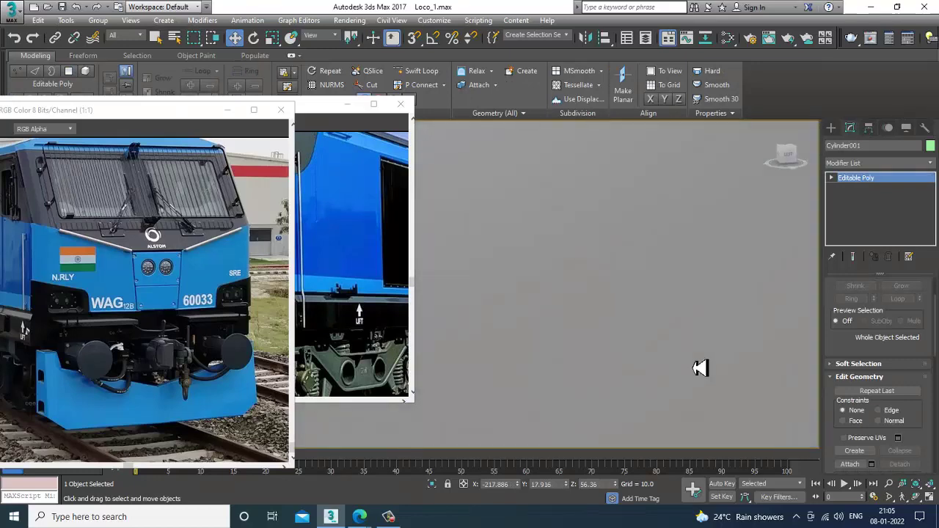
{"action": "middle_click_drag", "start_coordinate": [693, 347], "coordinate": [604, 275], "text": "alt"}
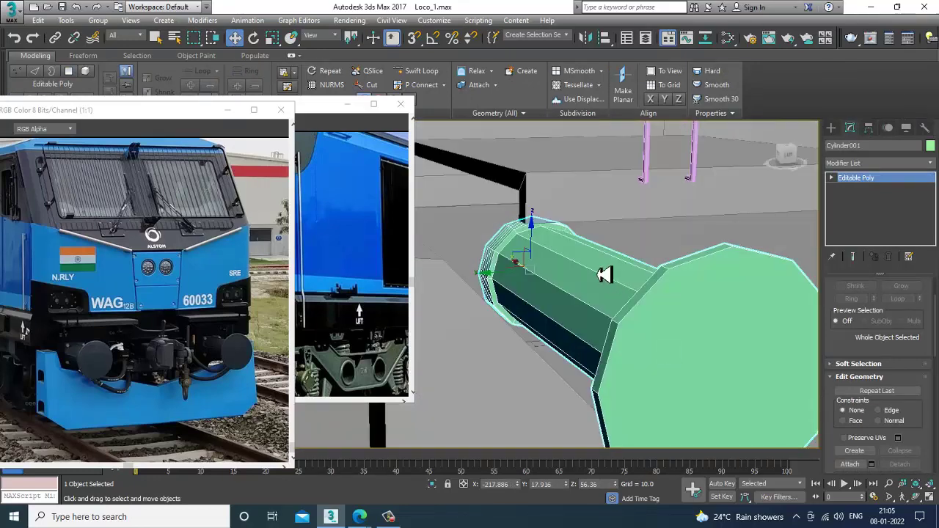
{"action": "key", "text": "alt+w"}
{"action": "key", "text": "alt+w"}
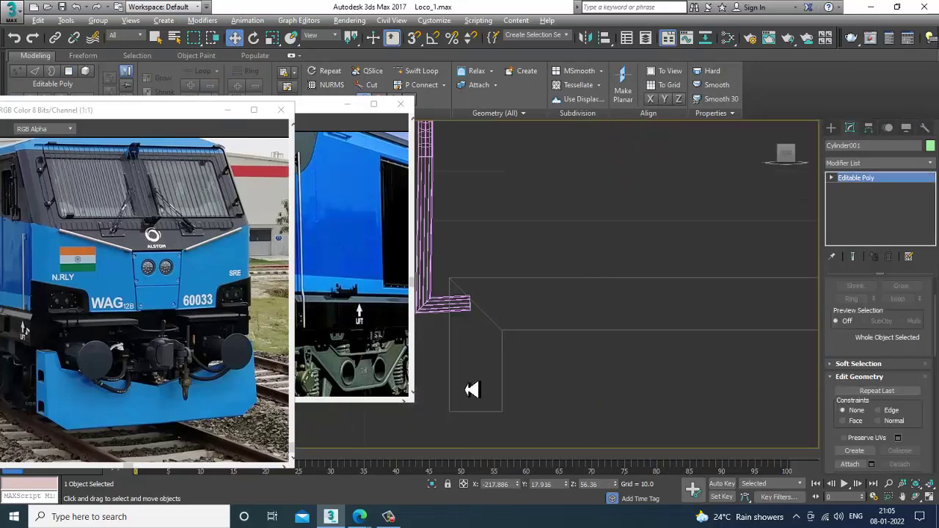
{"action": "key", "text": "alt+w"}
{"action": "key", "text": "alt+w"}
{"action": "scroll", "coordinate": [547, 347], "scroll_direction": "down", "scroll_amount": 4}
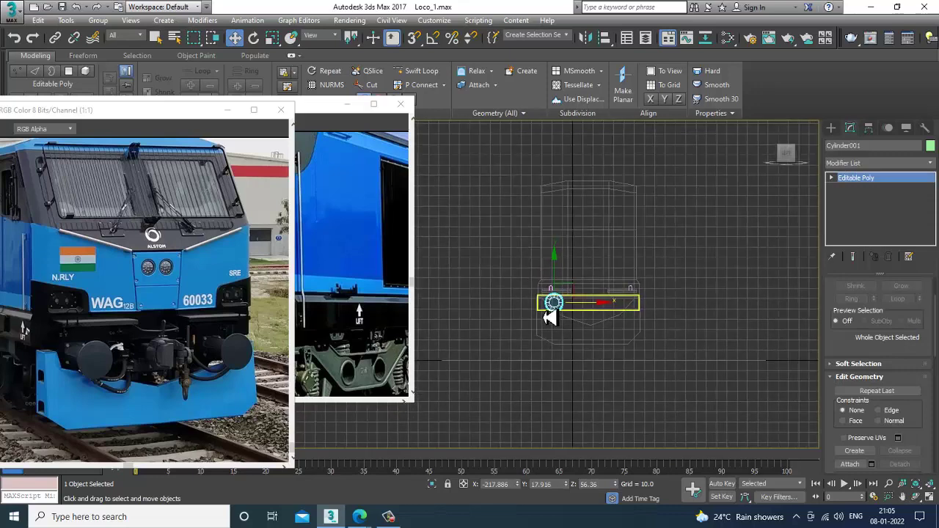
{"action": "scroll", "coordinate": [550, 317], "scroll_direction": "up", "scroll_amount": 12}
{"action": "left_click", "coordinate": [832, 131]}
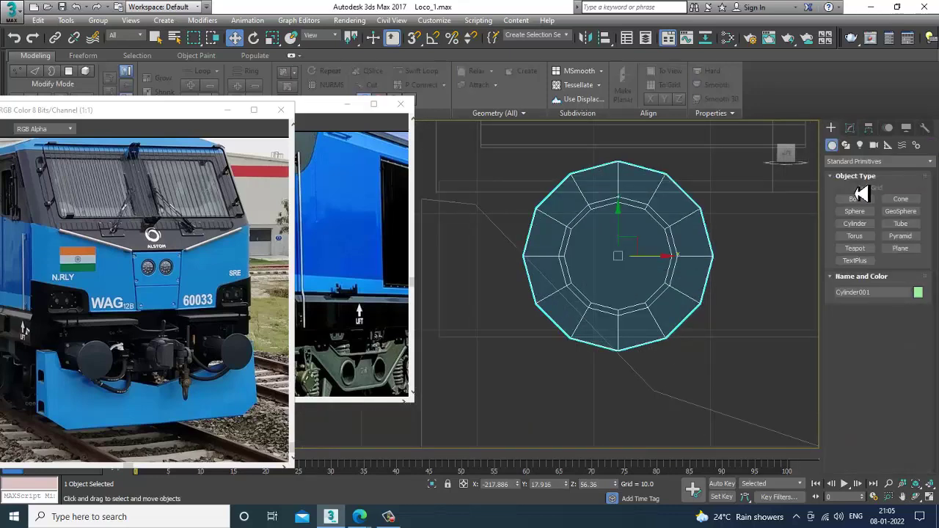
{"action": "left_click", "coordinate": [854, 198]}
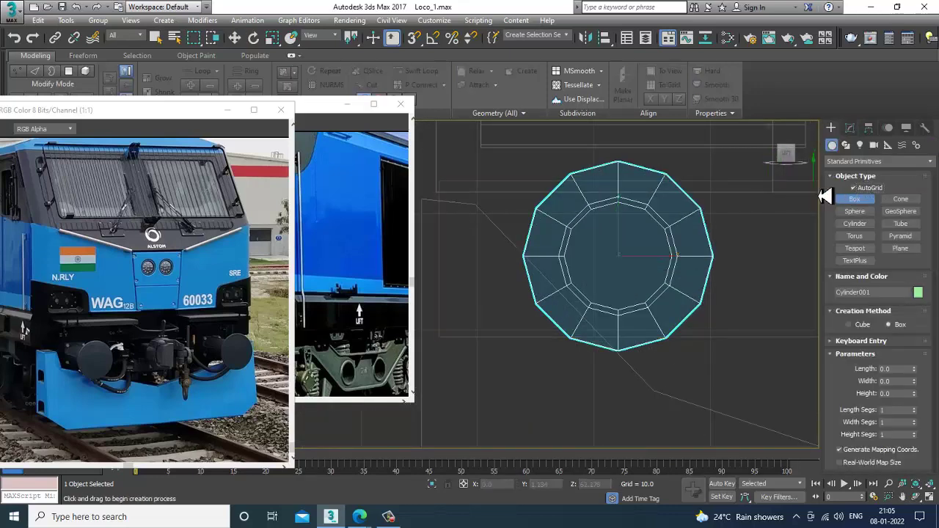
{"action": "left_click_drag", "start_coordinate": [724, 165], "coordinate": [527, 364]}
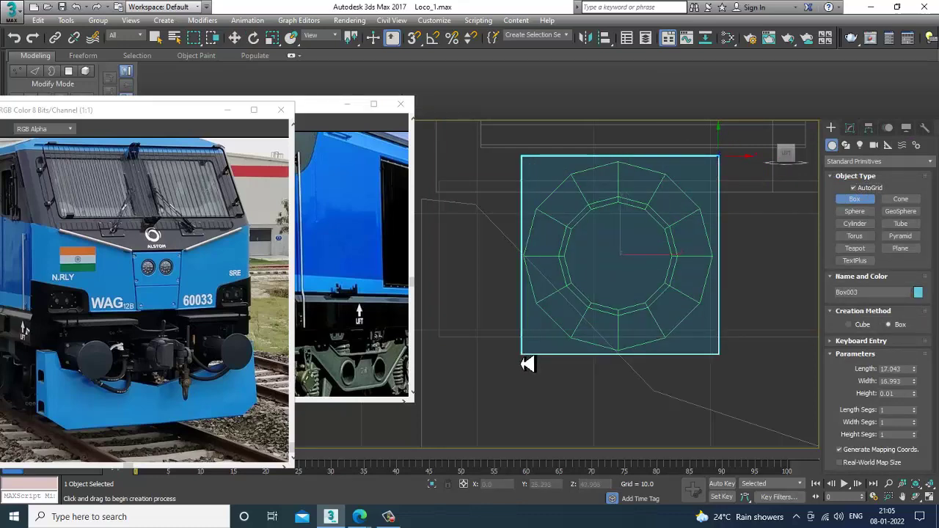
{"action": "left_click", "coordinate": [528, 355]}
{"action": "right_click", "coordinate": [646, 383]}
{"action": "key", "text": "p"}
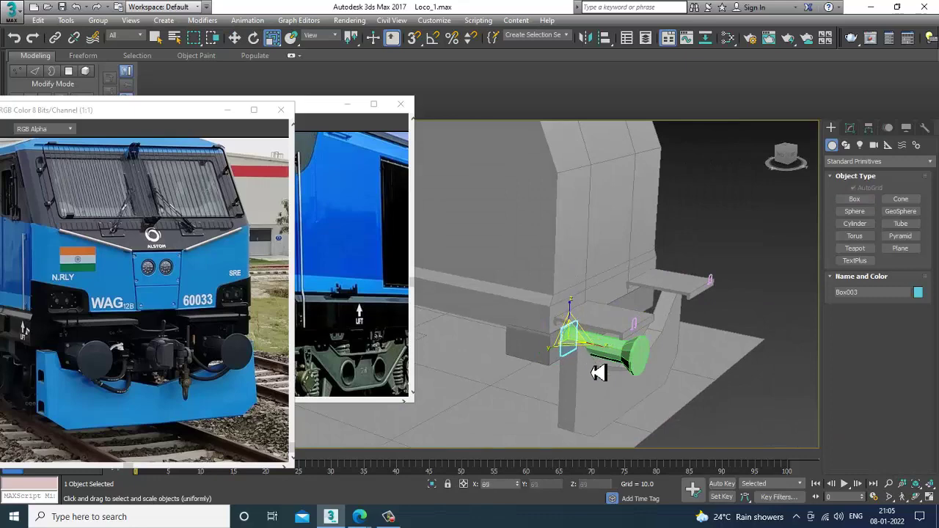
- Scale the mounting plate along its thickness and shift it slightly sideways so it sits centred behind the buffer base
{"action": "scroll", "coordinate": [587, 340], "scroll_direction": "up", "scroll_amount": 4}
{"action": "key", "text": "w"}
{"action": "middle_click_drag", "start_coordinate": [587, 339], "coordinate": [564, 351], "text": "alt"}
{"action": "scroll", "coordinate": [552, 350], "scroll_direction": "up", "scroll_amount": 3}
{"action": "key", "text": "r"}
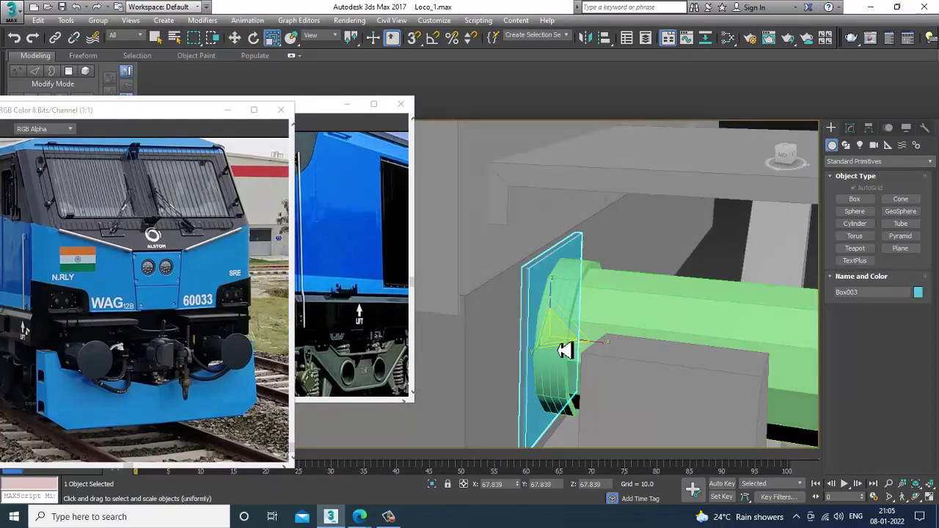
{"action": "left_click_drag", "start_coordinate": [603, 352], "coordinate": [614, 353]}
{"action": "key", "text": "w"}
{"action": "middle_click_drag", "start_coordinate": [617, 353], "coordinate": [589, 345], "text": "alt"}
{"action": "left_click_drag", "start_coordinate": [519, 344], "coordinate": [523, 345]}
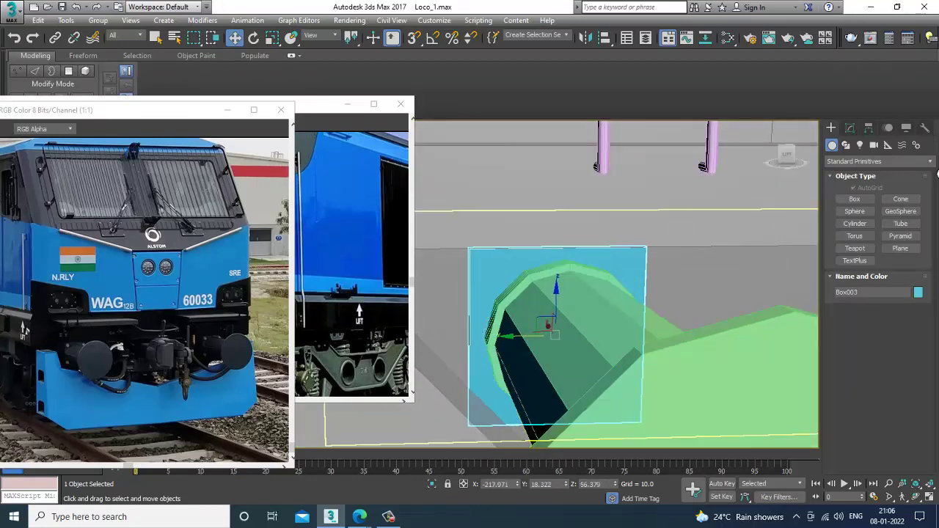
- Create a small Cylinder with a radius of about 0.565 and height of about 0.498 on an upper corner of the plate as a bolt
{"action": "left_click", "coordinate": [858, 223]}
{"action": "scroll", "coordinate": [623, 289], "scroll_direction": "up", "scroll_amount": 6}
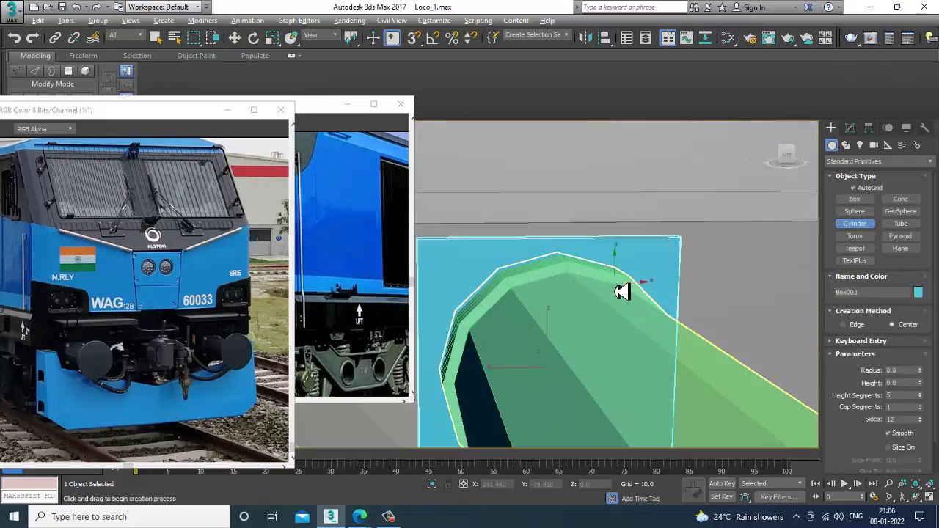
{"action": "left_click_drag", "start_coordinate": [678, 283], "coordinate": [677, 279]}
{"action": "left_click", "coordinate": [680, 275]}
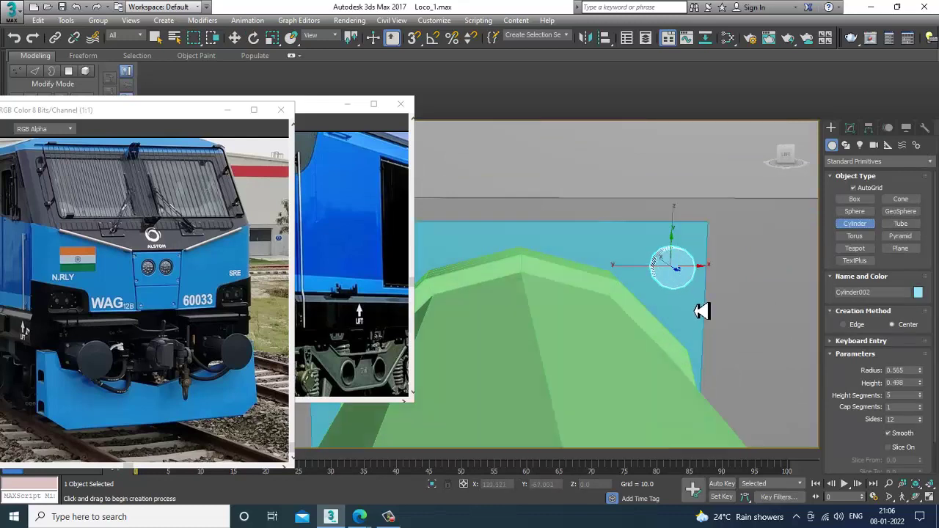
{"action": "key", "text": "w"}
{"action": "scroll", "coordinate": [673, 267], "scroll_direction": "up", "scroll_amount": 5}
- Set the bolt cylinder to height 0.218, 1 height segment and 7 sides, and convert it to an Editable Poly
{"action": "left_click", "coordinate": [849, 132]}
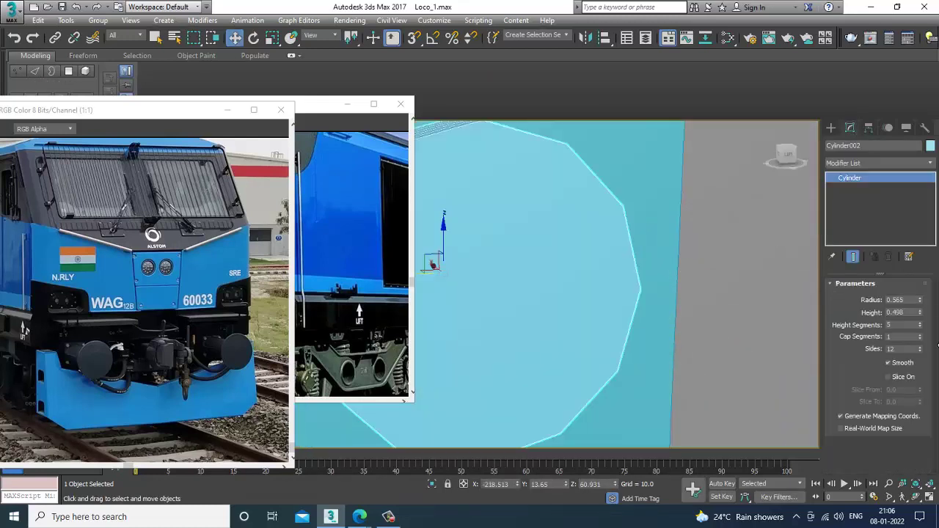
{"action": "scroll", "coordinate": [704, 326], "scroll_direction": "down", "scroll_amount": 4}
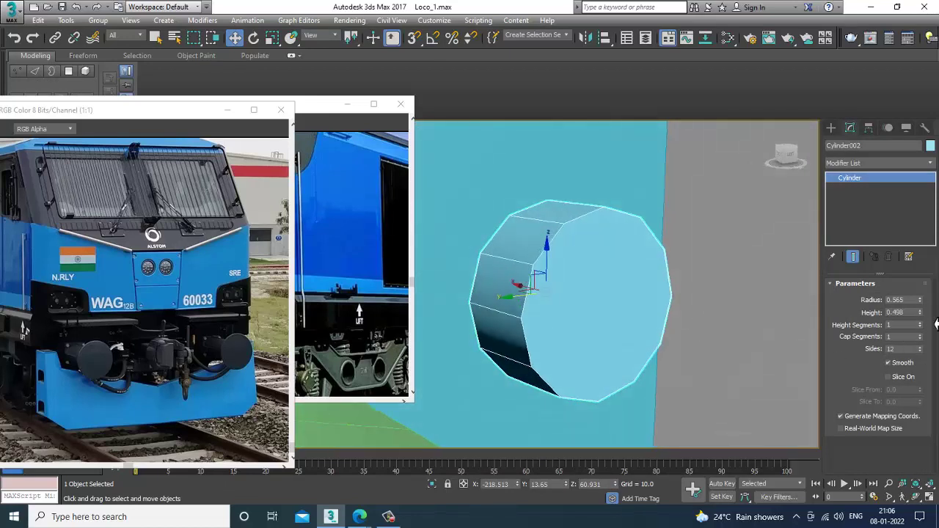
{"action": "left_click_drag", "start_coordinate": [924, 323], "coordinate": [927, 363]}
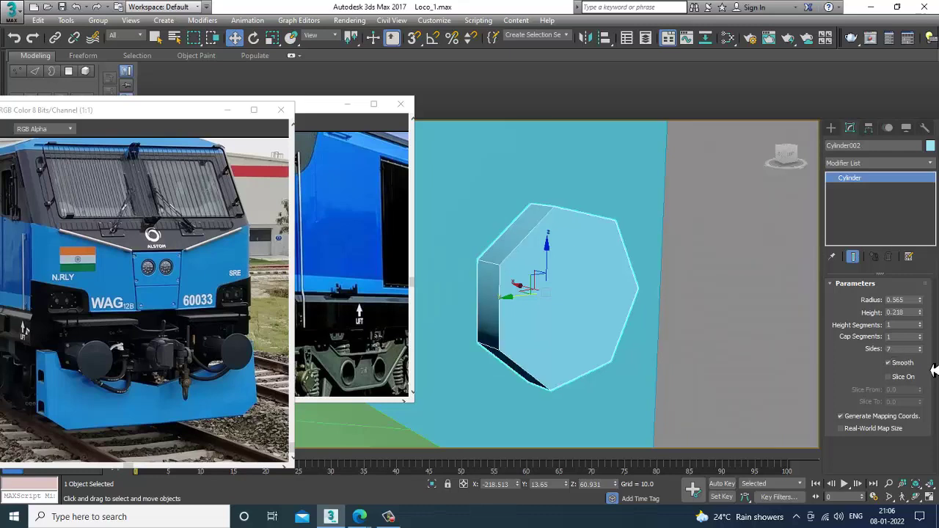
{"action": "middle_click_drag", "start_coordinate": [672, 300], "coordinate": [655, 298], "text": "alt"}
{"action": "right_click", "coordinate": [558, 267]}
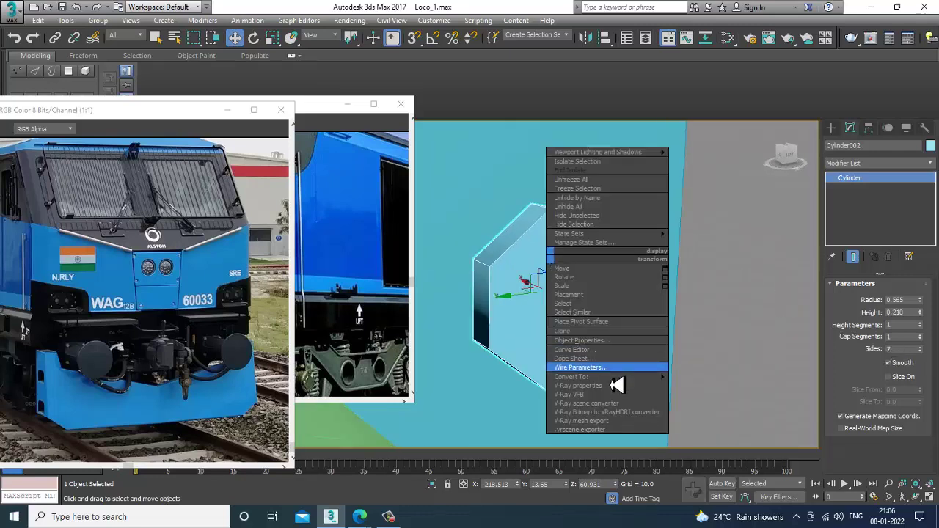
{"action": "mouse_move", "coordinate": [621, 382]}
{"action": "left_click", "coordinate": [715, 385]}
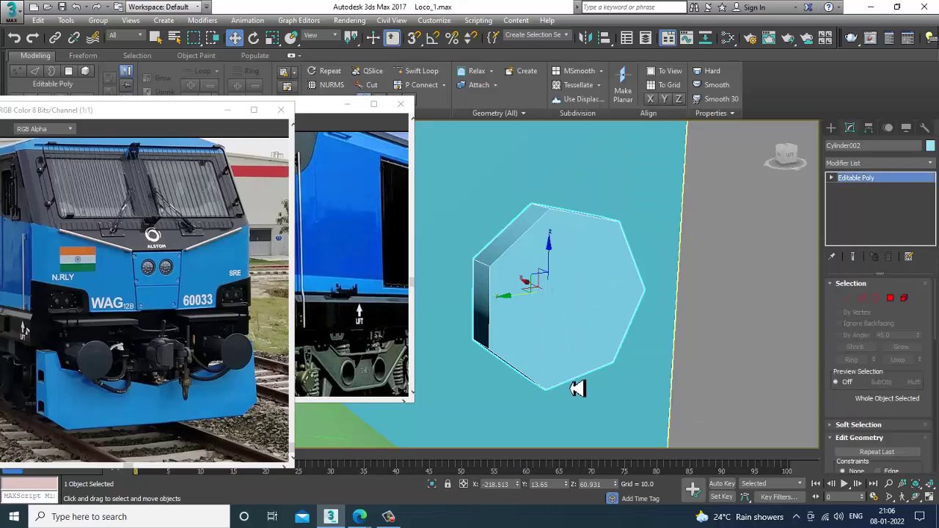
- Inset the bolt's front cap polygon by about 0.182
{"action": "key", "text": "4"}
{"action": "left_click", "coordinate": [594, 313]}
{"action": "left_click_drag", "start_coordinate": [869, 431], "coordinate": [869, 338]}
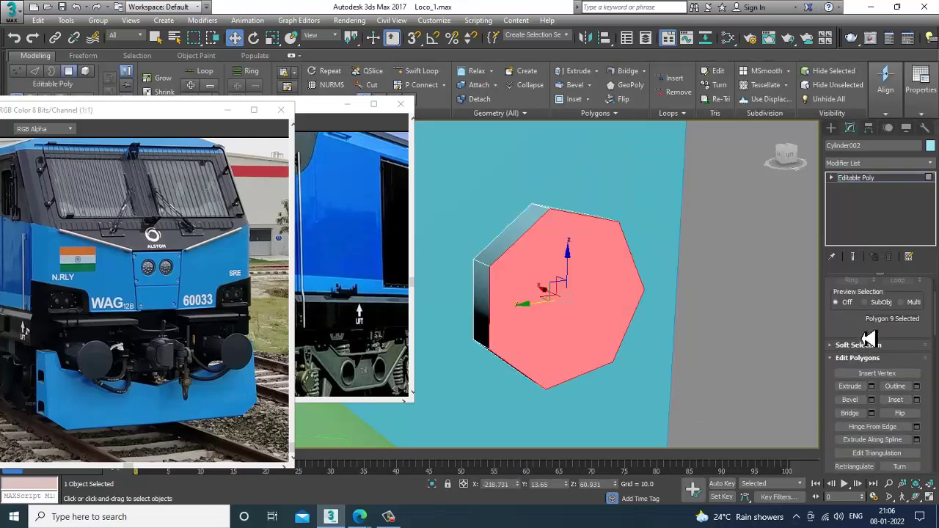
{"action": "left_click", "coordinate": [916, 400]}
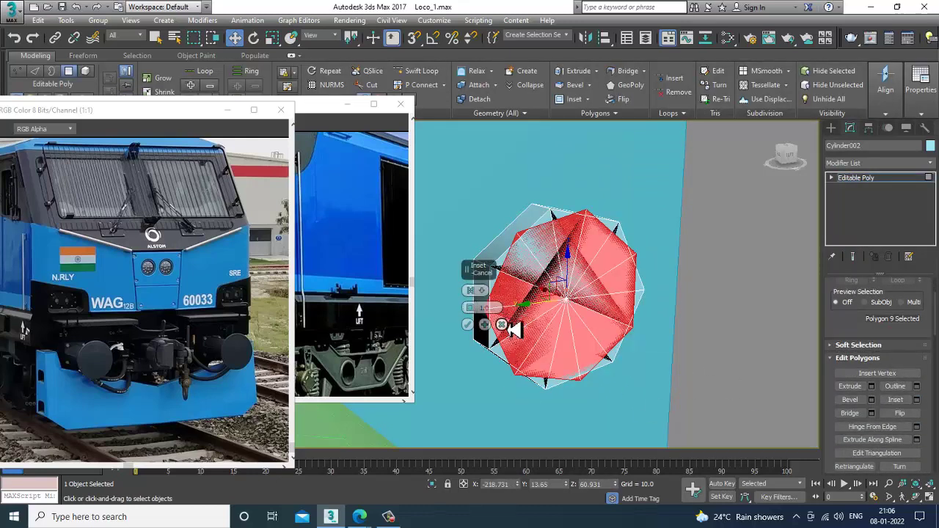
{"action": "left_click", "coordinate": [502, 325]}
{"action": "left_click", "coordinate": [917, 400]}
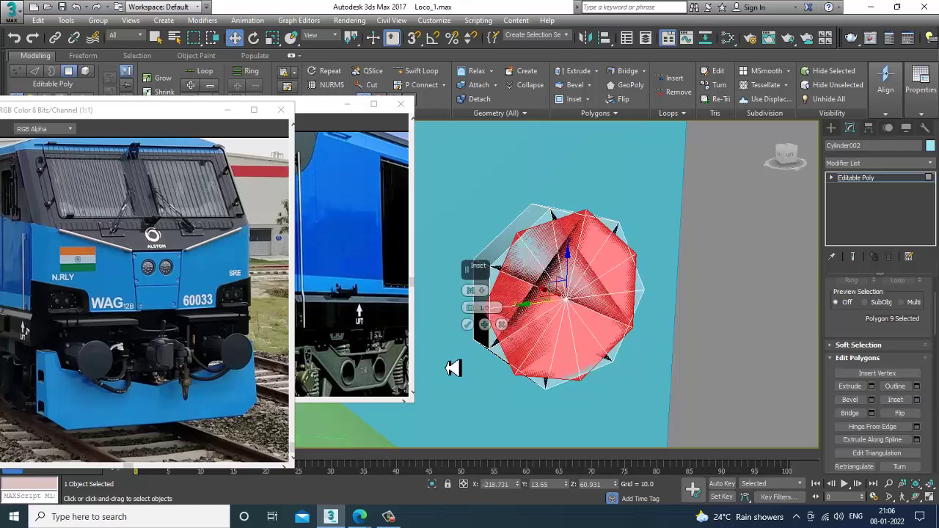
{"action": "mouse_move", "coordinate": [470, 308]}
{"action": "left_mouse_down"}
{"action": "mouse_move", "coordinate": [482, 331]}
{"action": "mouse_move", "coordinate": [484, 317]}
{"action": "left_mouse_up"}
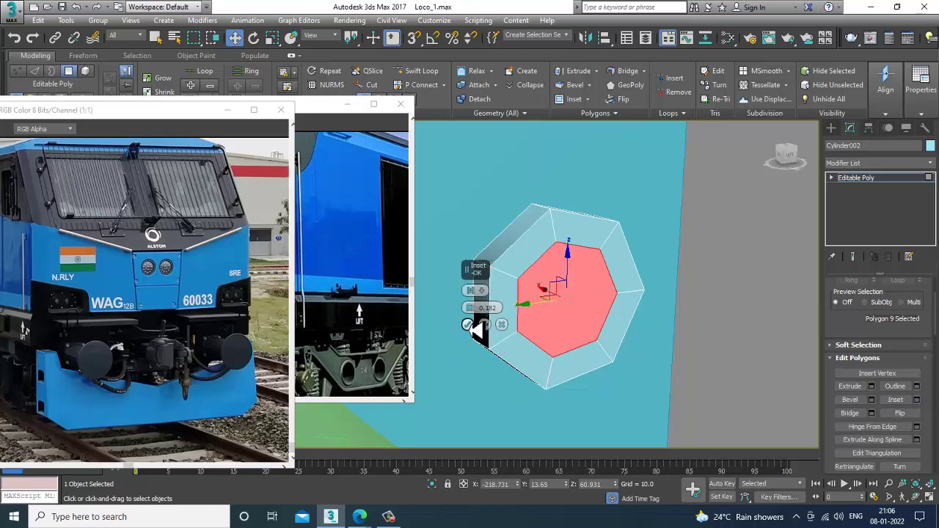
{"action": "left_click", "coordinate": [468, 324]}
- Extrude the bolt's inset polygon outward by about 0.326 and leave polygon editing
{"action": "left_click", "coordinate": [872, 387]}
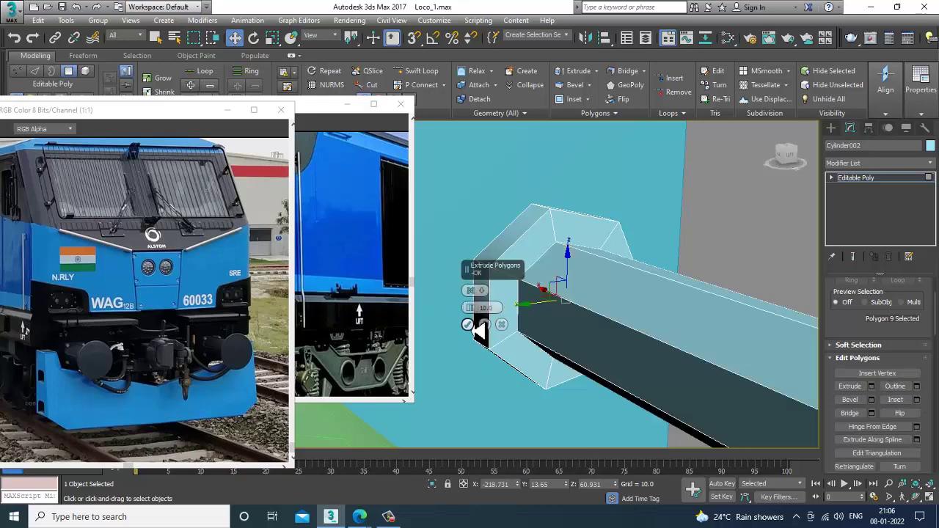
{"action": "mouse_move", "coordinate": [492, 349]}
{"action": "left_mouse_down"}
{"action": "mouse_move", "coordinate": [497, 371]}
{"action": "mouse_move", "coordinate": [495, 359]}
{"action": "left_mouse_up"}
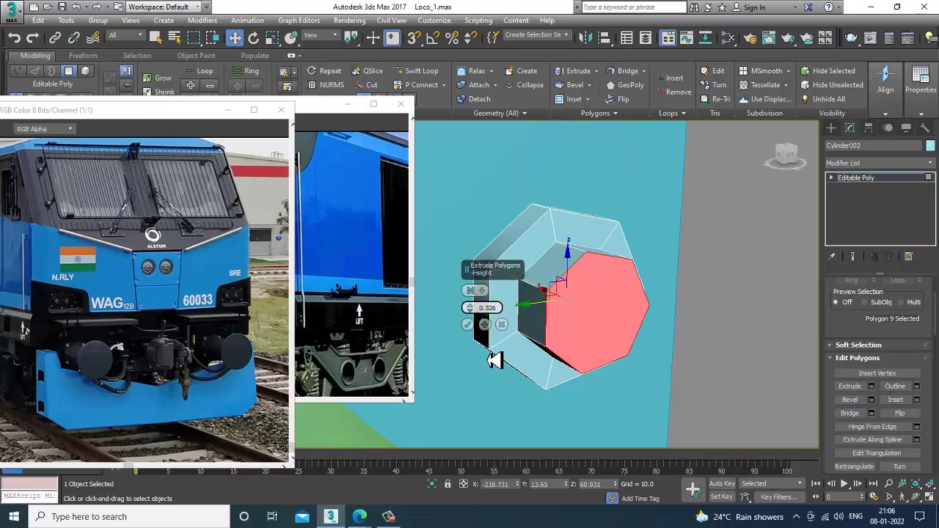
{"action": "left_click", "coordinate": [468, 325]}
{"action": "scroll", "coordinate": [506, 330], "scroll_direction": "down", "scroll_amount": 5}
{"action": "middle_click_drag", "start_coordinate": [588, 337], "coordinate": [618, 277], "text": "alt"}
{"action": "left_click", "coordinate": [885, 181]}
- Clone the bolt as a copy to the plate's opposite upper corner
{"action": "scroll", "coordinate": [525, 348], "scroll_direction": "down", "scroll_amount": 5}
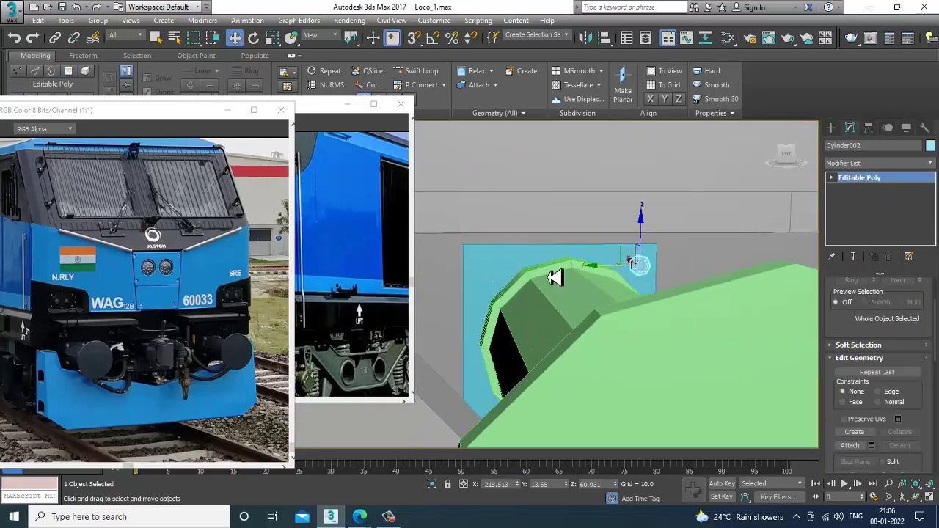
{"action": "left_click_drag", "start_coordinate": [603, 267], "coordinate": [461, 282], "text": "shift"}
{"action": "key", "text": "ctrl+v"}
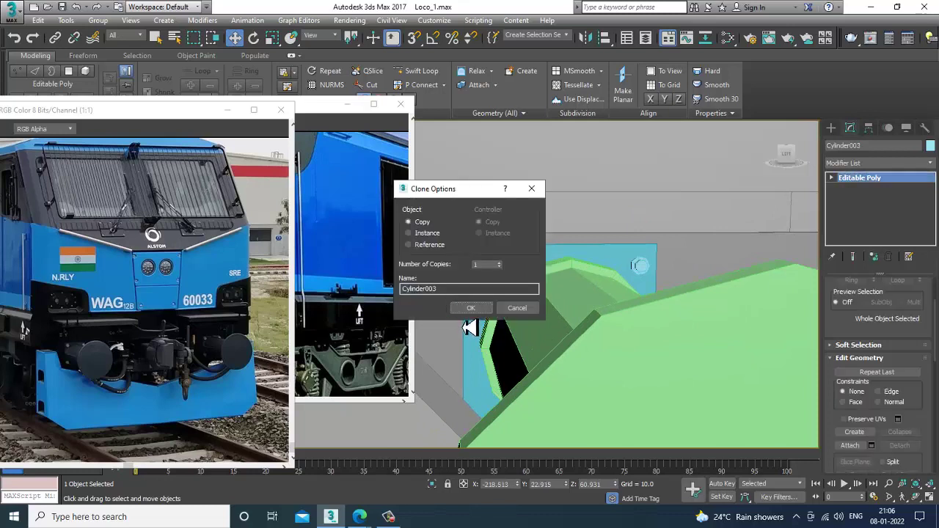
{"action": "left_click", "coordinate": [473, 308]}
- Select both upper bolts and clone them as copies down to the plate's lower corners
{"action": "left_click", "coordinate": [649, 270], "text": "ctrl"}
{"action": "middle_click_drag", "start_coordinate": [649, 270], "coordinate": [509, 262], "text": "alt"}
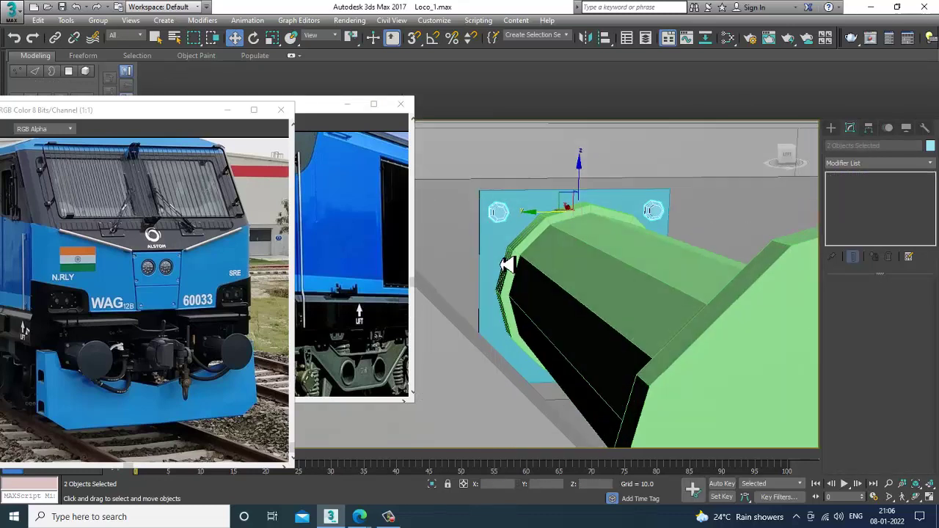
{"action": "mouse_move", "coordinate": [589, 180]}
{"action": "left_mouse_down", "text": "shift"}
{"action": "mouse_move", "coordinate": [607, 289]}
{"action": "mouse_move", "coordinate": [632, 319]}
{"action": "left_mouse_up", "text": "shift"}
{"action": "left_click", "coordinate": [477, 313]}
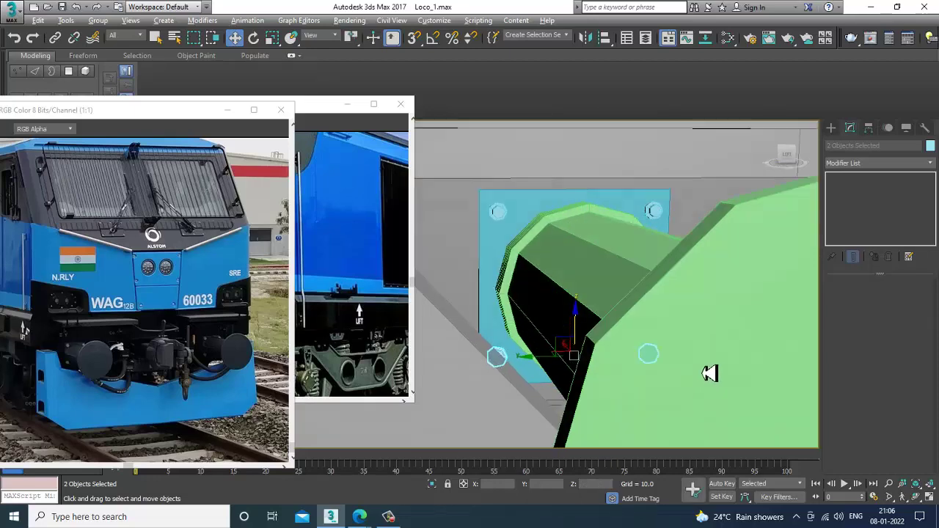
- Select the buffer with its plate and four bolts, and clone them as copies to the other side of the locomotive front
{"action": "mouse_move", "coordinate": [712, 373]}
{"action": "middle_mouse_down", "text": "alt"}
{"action": "mouse_move", "coordinate": [671, 358]}
{"action": "mouse_move", "coordinate": [668, 321]}
{"action": "mouse_move", "coordinate": [598, 282]}
{"action": "middle_mouse_up", "text": "alt"}
{"action": "left_click", "coordinate": [649, 309], "text": "ctrl"}
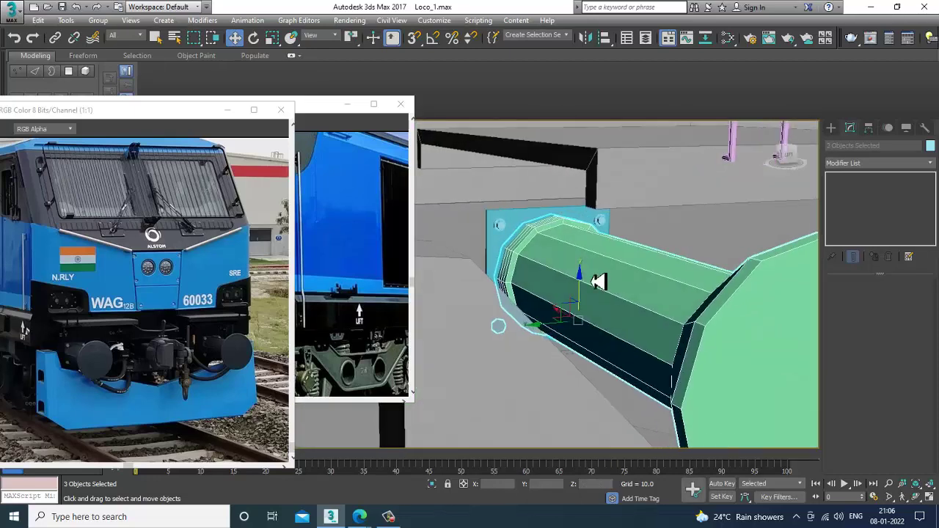
{"action": "left_click", "coordinate": [506, 232], "text": "ctrl"}
{"action": "left_click", "coordinate": [603, 224], "text": "ctrl"}
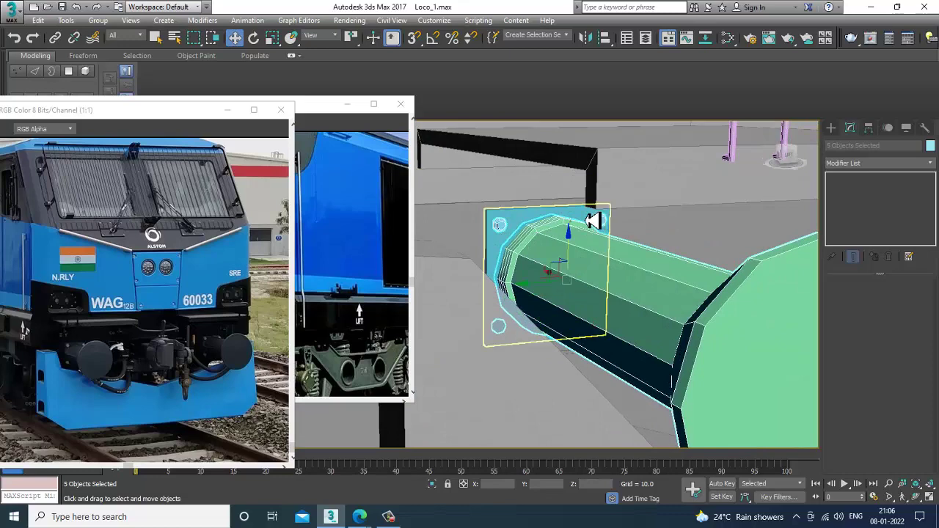
{"action": "left_click", "coordinate": [591, 221], "text": "ctrl"}
{"action": "scroll", "coordinate": [588, 219], "scroll_direction": "down", "scroll_amount": 4}
{"action": "middle_click_drag", "start_coordinate": [638, 265], "coordinate": [533, 250], "text": "alt"}
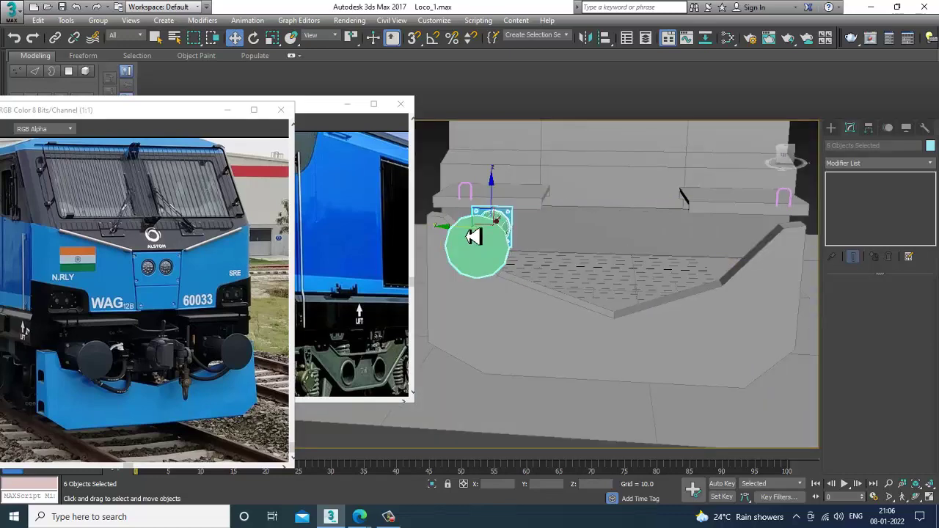
{"action": "left_click_drag", "start_coordinate": [458, 238], "coordinate": [702, 246], "text": "shift"}
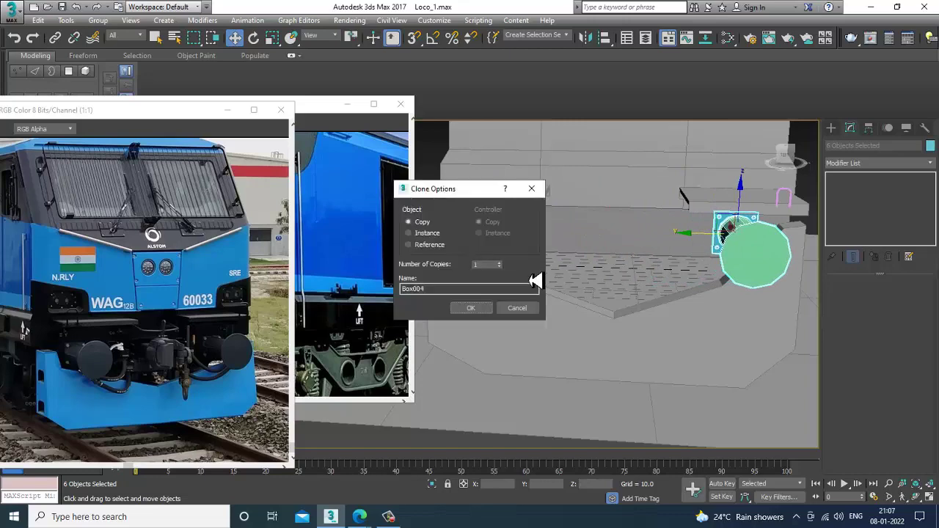
{"action": "left_click", "coordinate": [474, 308]}
- Give every object in the scene the same grey object color and clear the selection
{"action": "mouse_move", "coordinate": [755, 293]}
{"action": "middle_mouse_down", "text": "alt"}
{"action": "mouse_move", "coordinate": [770, 299]}
{"action": "mouse_move", "coordinate": [759, 291]}
{"action": "mouse_move", "coordinate": [771, 279]}
{"action": "mouse_move", "coordinate": [799, 300]}
{"action": "mouse_move", "coordinate": [702, 308]}
{"action": "mouse_move", "coordinate": [622, 345]}
{"action": "mouse_move", "coordinate": [637, 286]}
{"action": "middle_mouse_up", "text": "alt"}
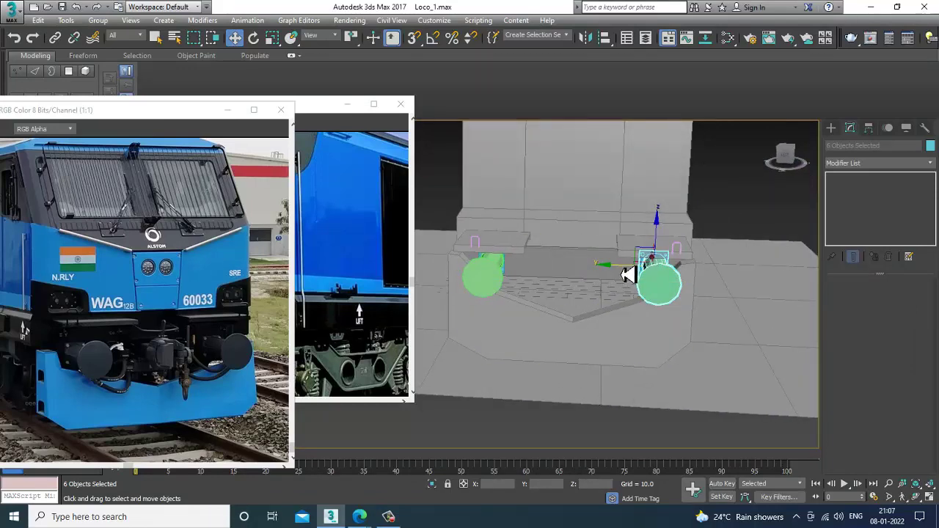
{"action": "middle_click_drag", "start_coordinate": [580, 291], "coordinate": [712, 297], "text": "alt"}
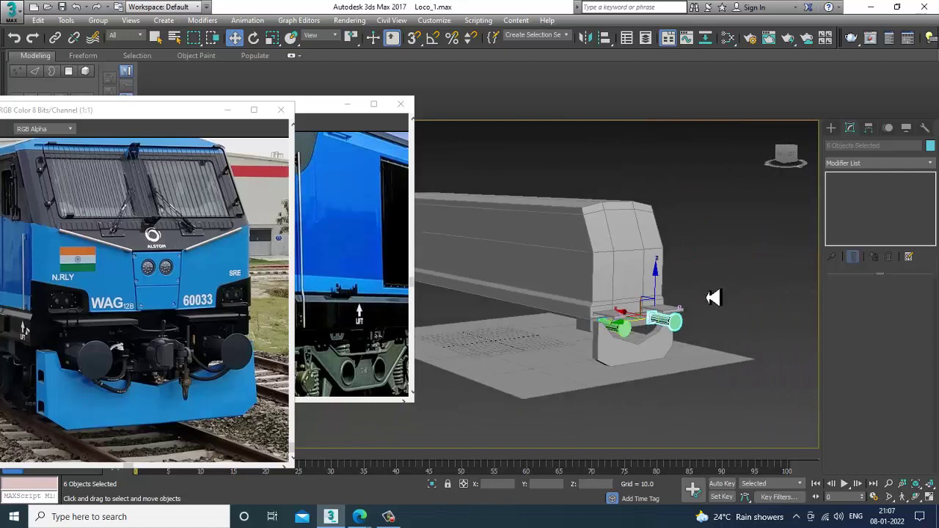
{"action": "key", "text": "ctrl+a"}
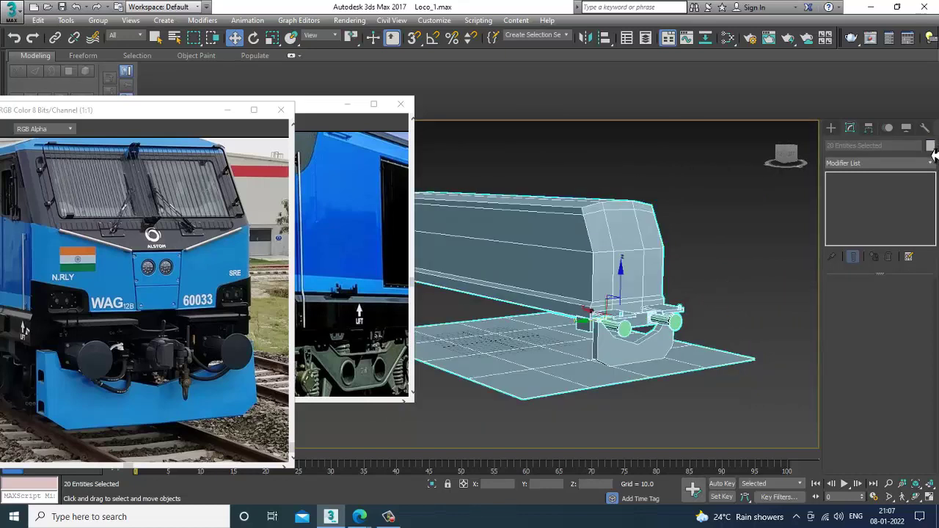
{"action": "left_click", "coordinate": [931, 147]}
{"action": "left_click", "coordinate": [534, 322]}
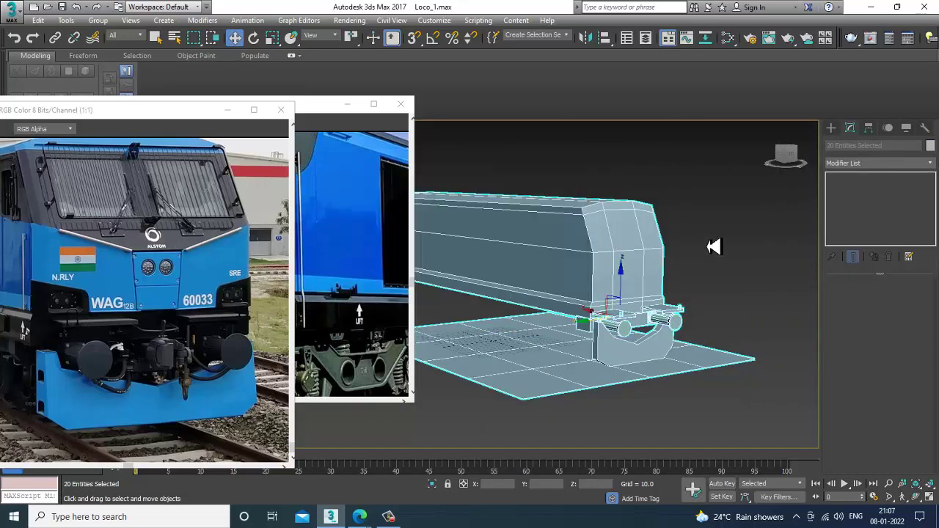
{"action": "left_click", "coordinate": [712, 245]}
- Minimize the side-view reference image and select the locomotive body
{"action": "left_click", "coordinate": [351, 105]}
{"action": "middle_click_drag", "start_coordinate": [709, 264], "coordinate": [603, 279], "text": "alt"}
{"action": "scroll", "coordinate": [603, 279], "scroll_direction": "up", "scroll_amount": 3}
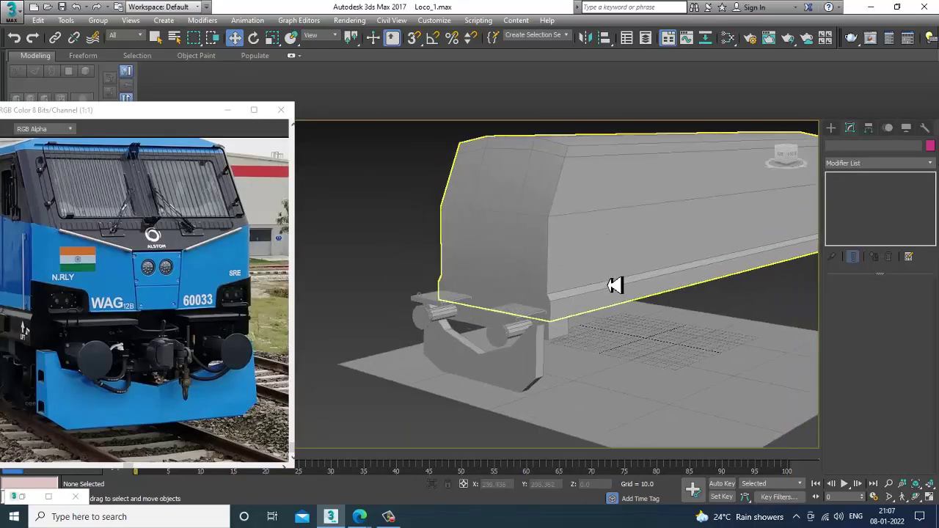
{"action": "middle_click_drag", "start_coordinate": [625, 233], "coordinate": [594, 308], "text": "alt"}
{"action": "left_click", "coordinate": [684, 255]}
{"action": "scroll", "coordinate": [692, 325], "scroll_direction": "up", "scroll_amount": 6}
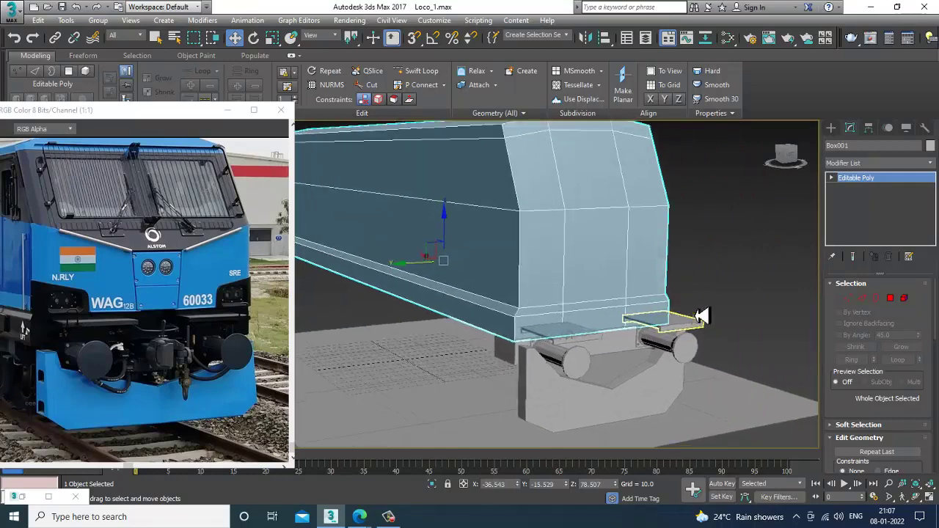
{"action": "middle_click_drag", "start_coordinate": [702, 316], "coordinate": [587, 313], "text": "alt"}
{"action": "scroll", "coordinate": [726, 281], "scroll_direction": "down", "scroll_amount": 3}
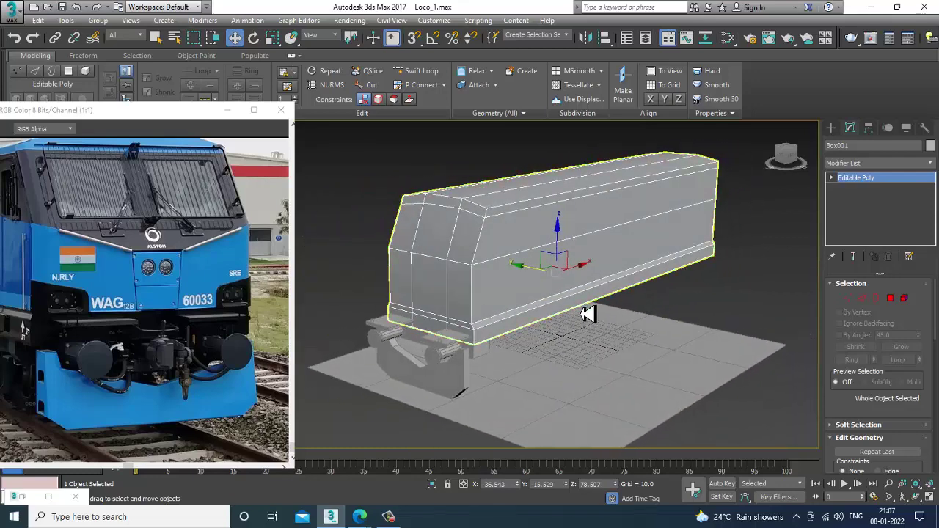